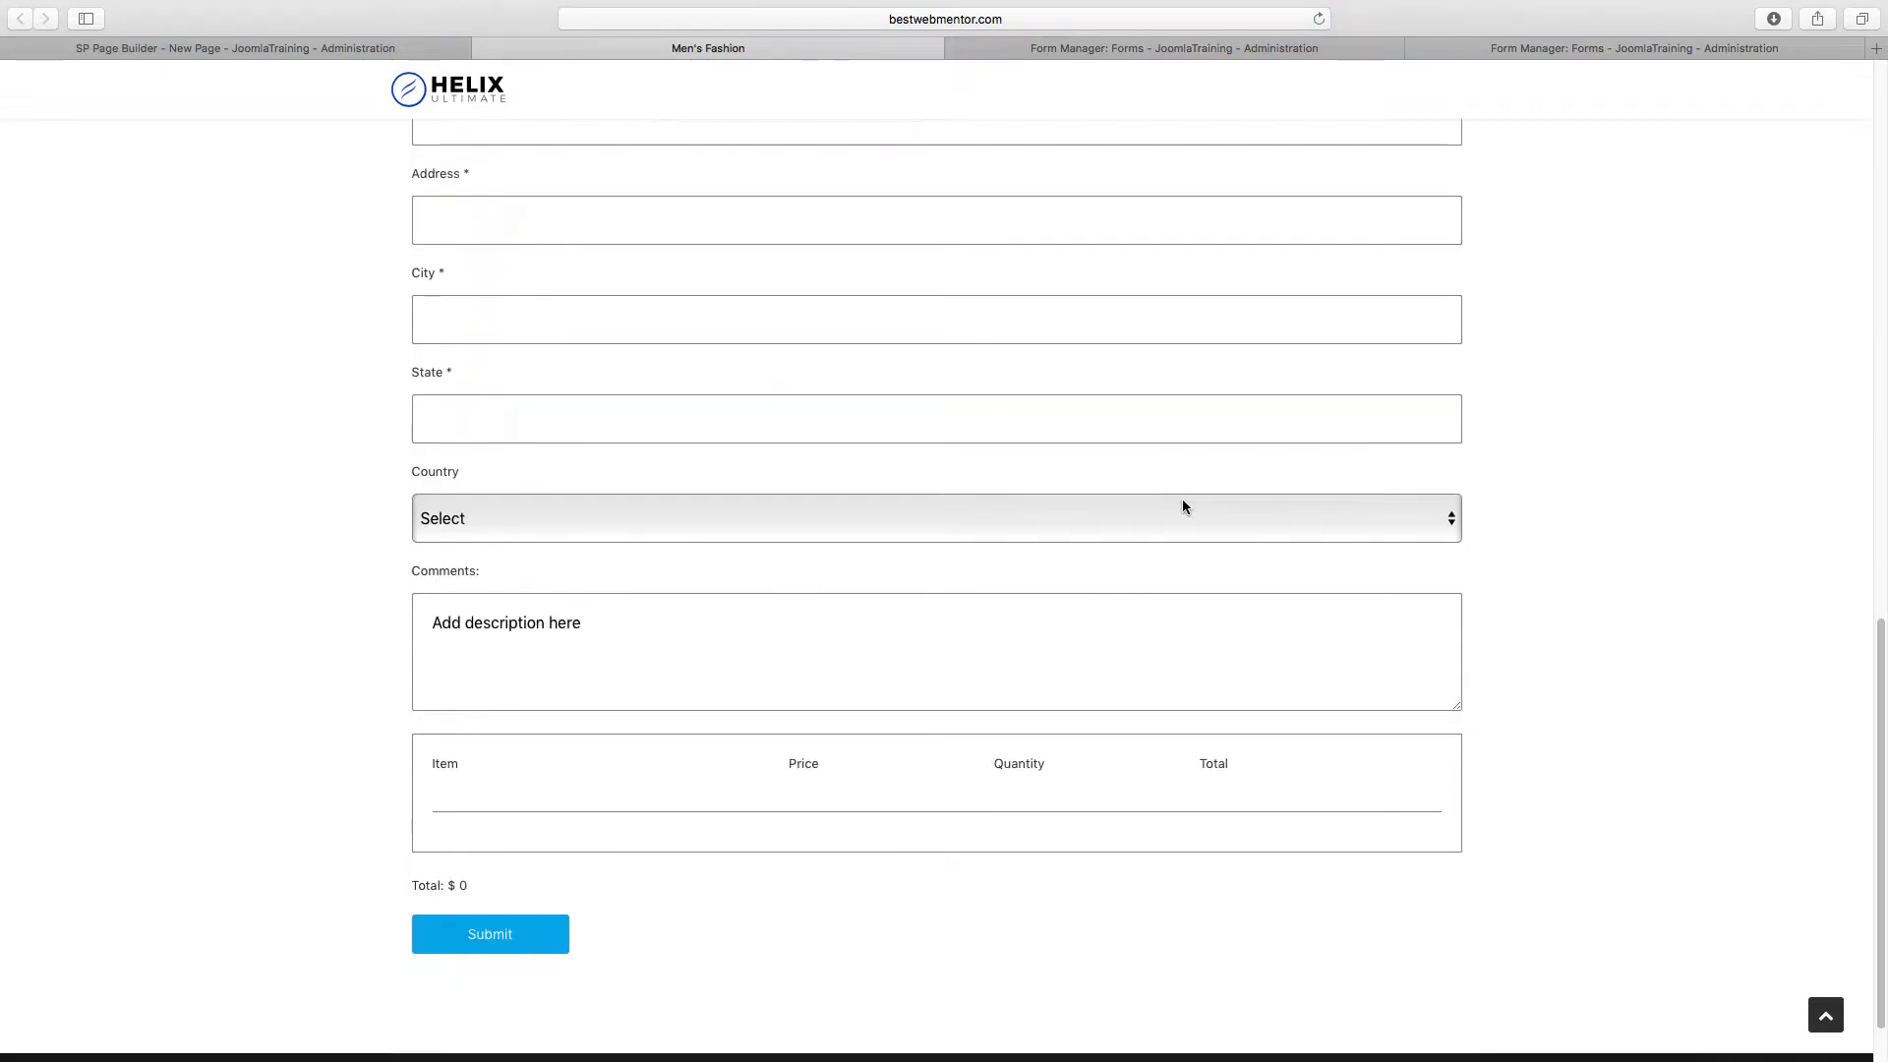
scroll(1182, 499, up, 12)
scroll(1182, 500, up, 3)
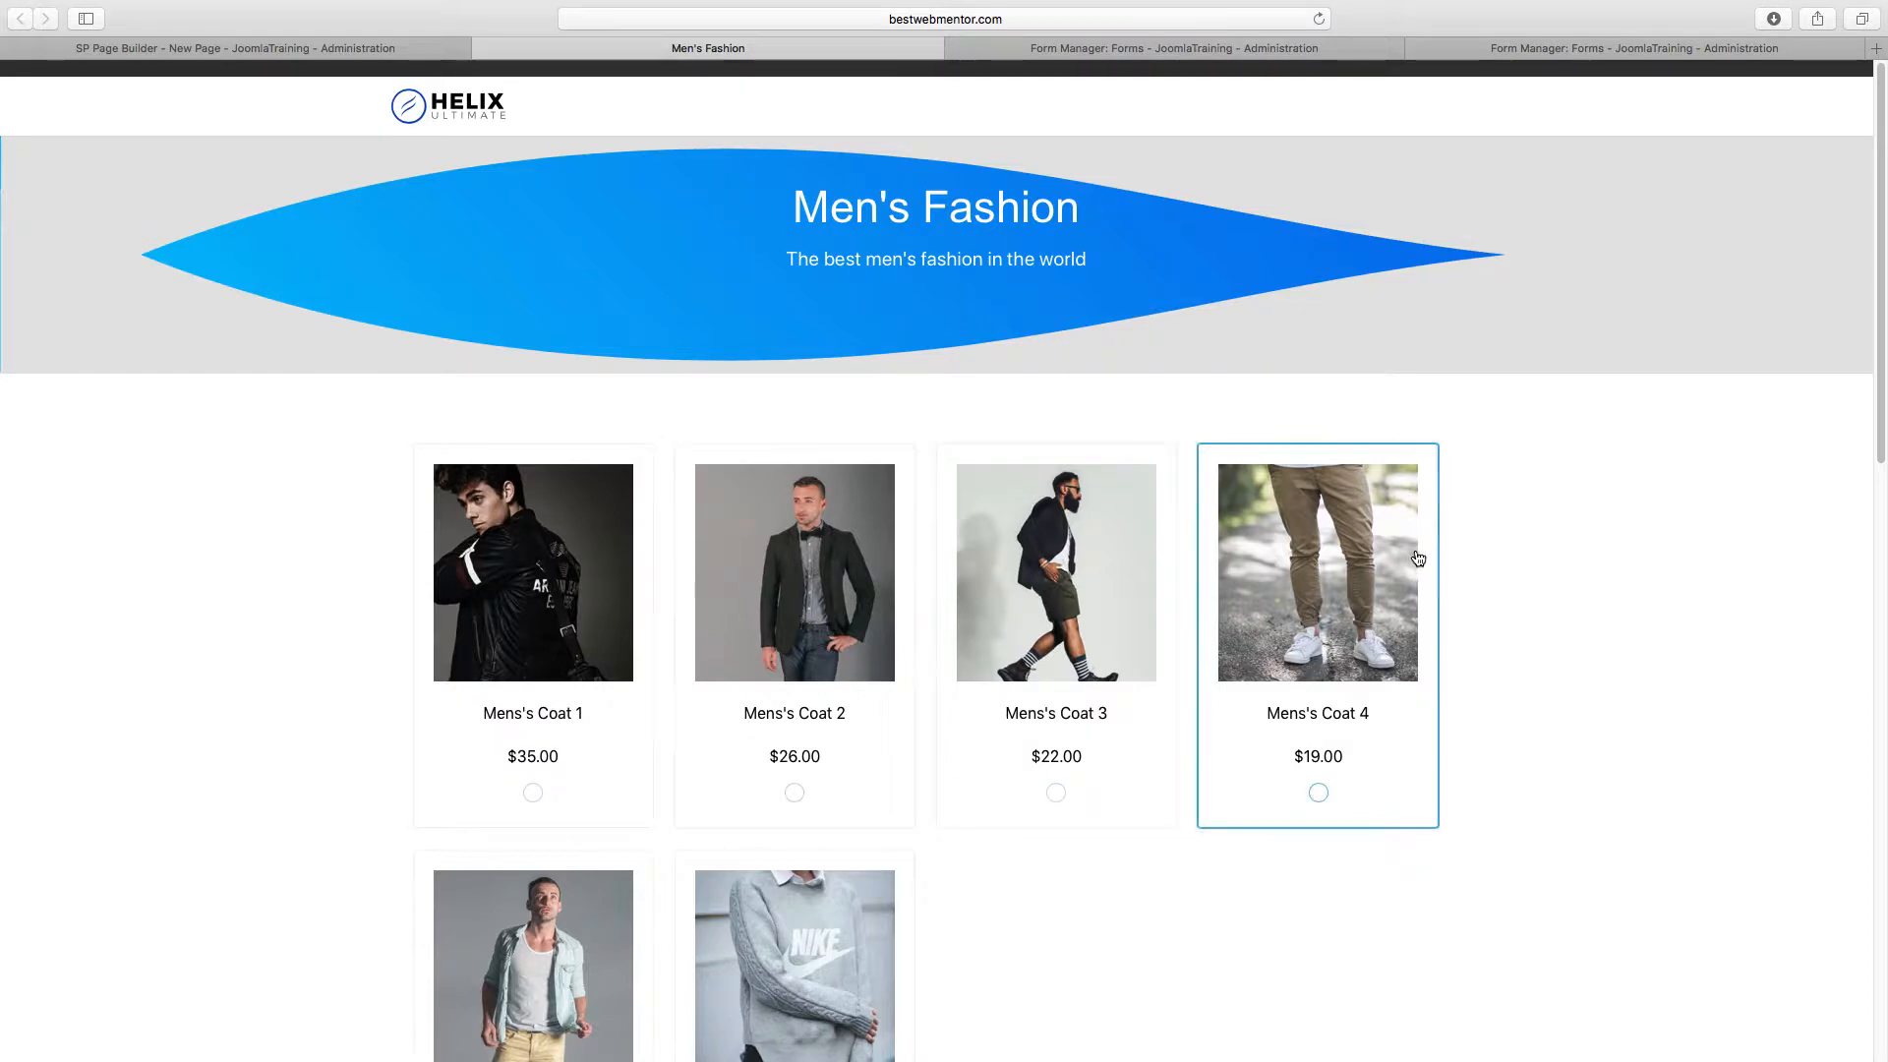
scroll(1445, 541, down, 4)
scroll(1196, 499, up, 4)
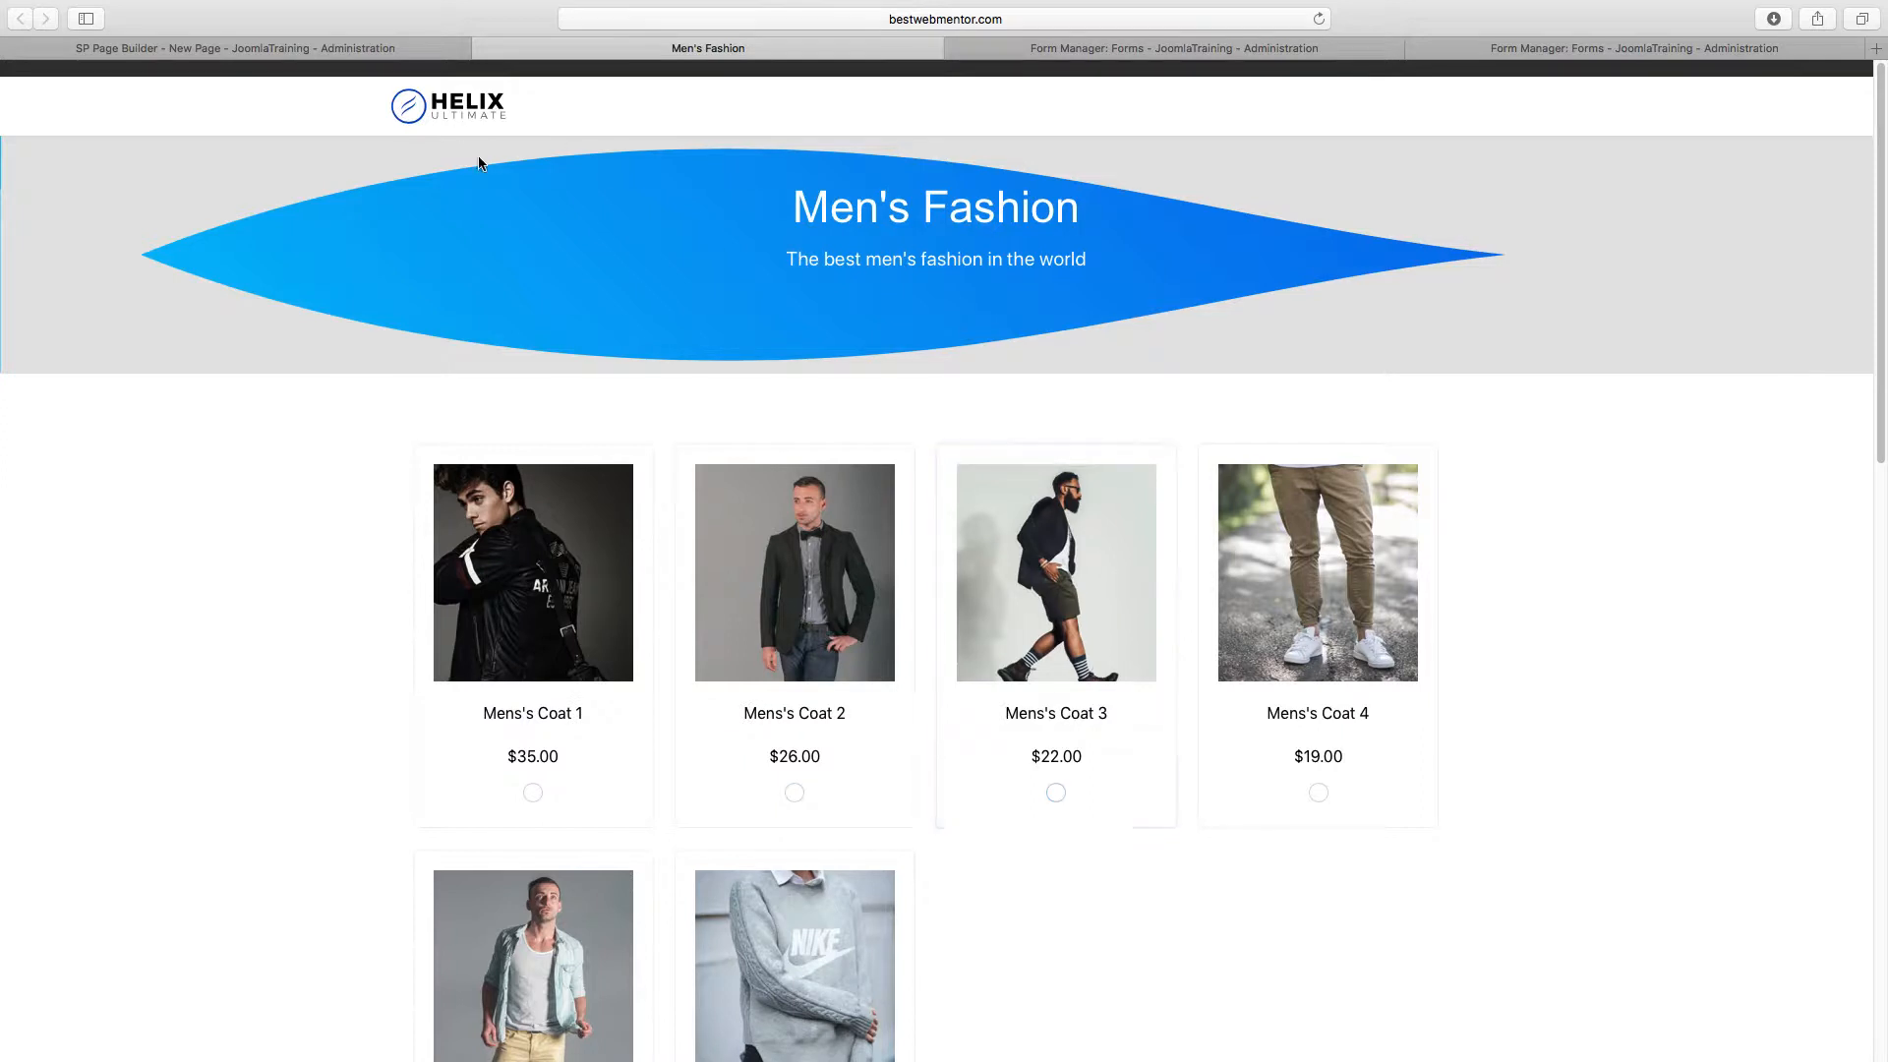
Rename the copied Men's Fashion page in the page builder to "Women's Fashion".
click(323, 49)
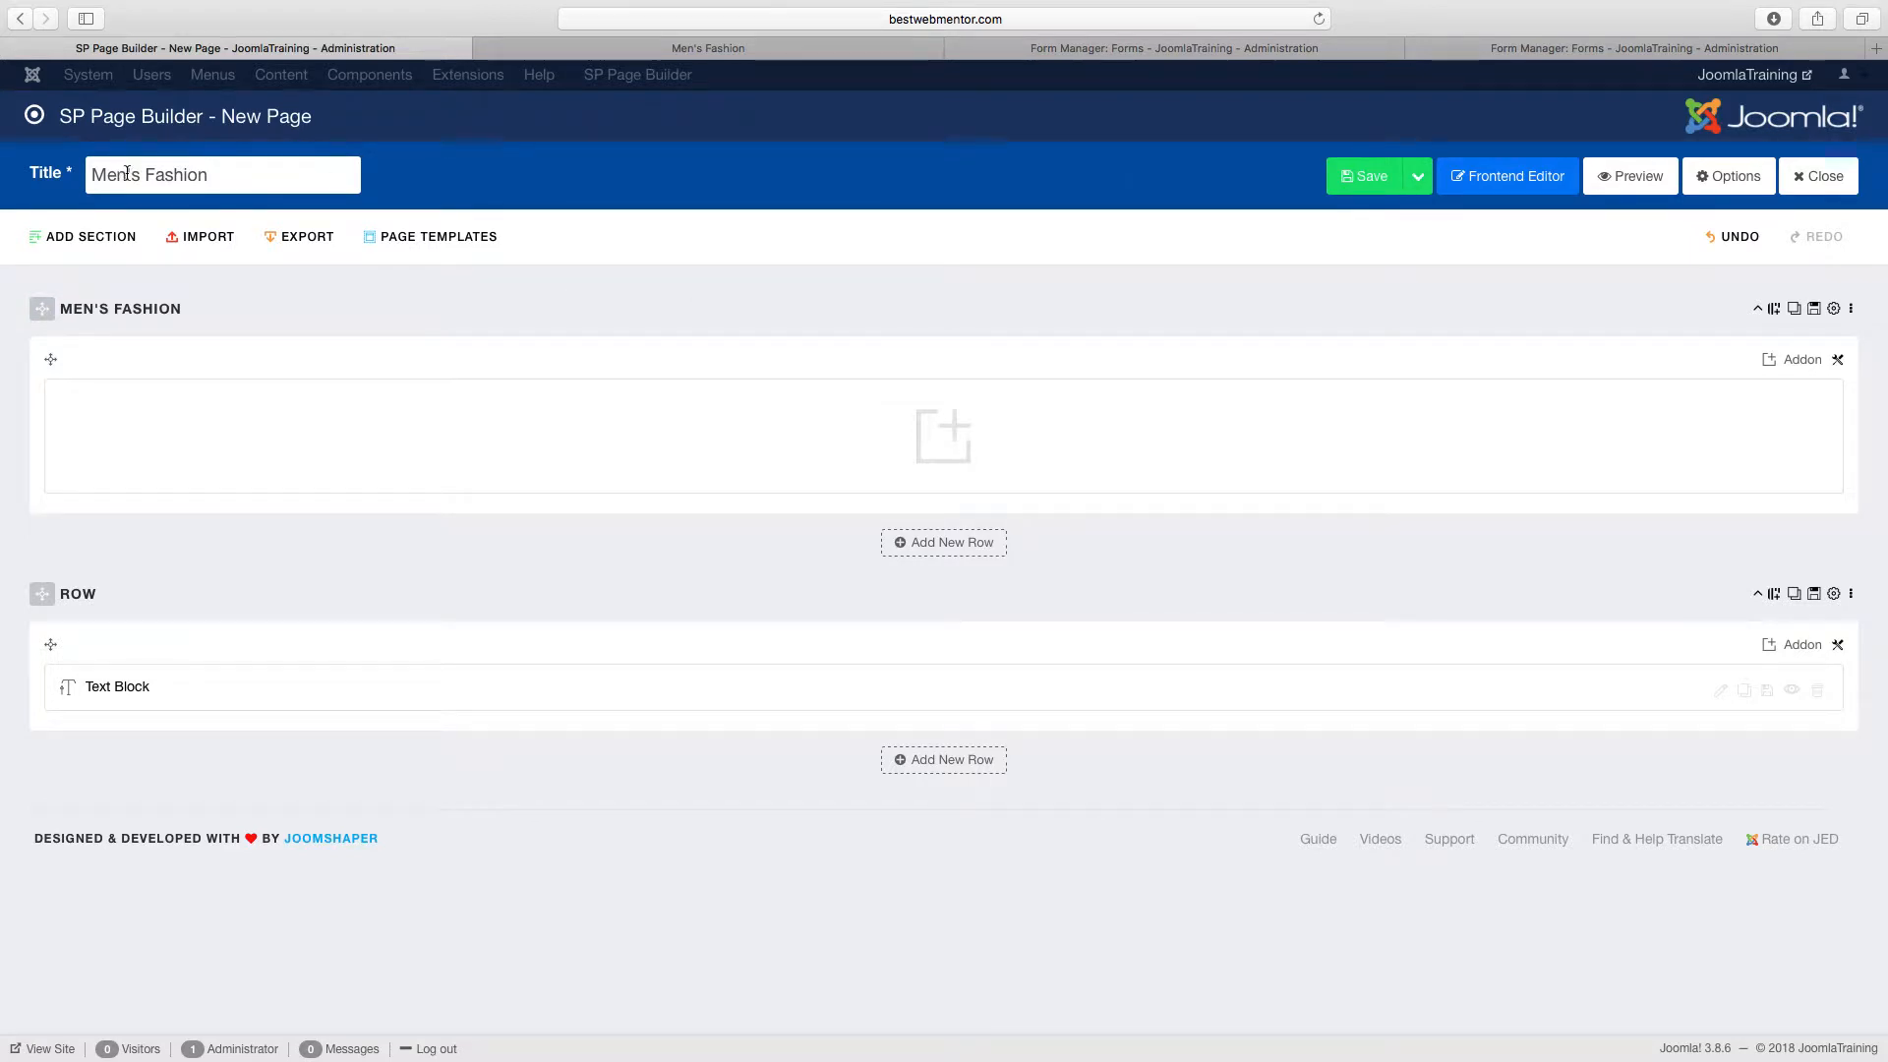
drag(94, 174, 101, 174)
text(Wom)
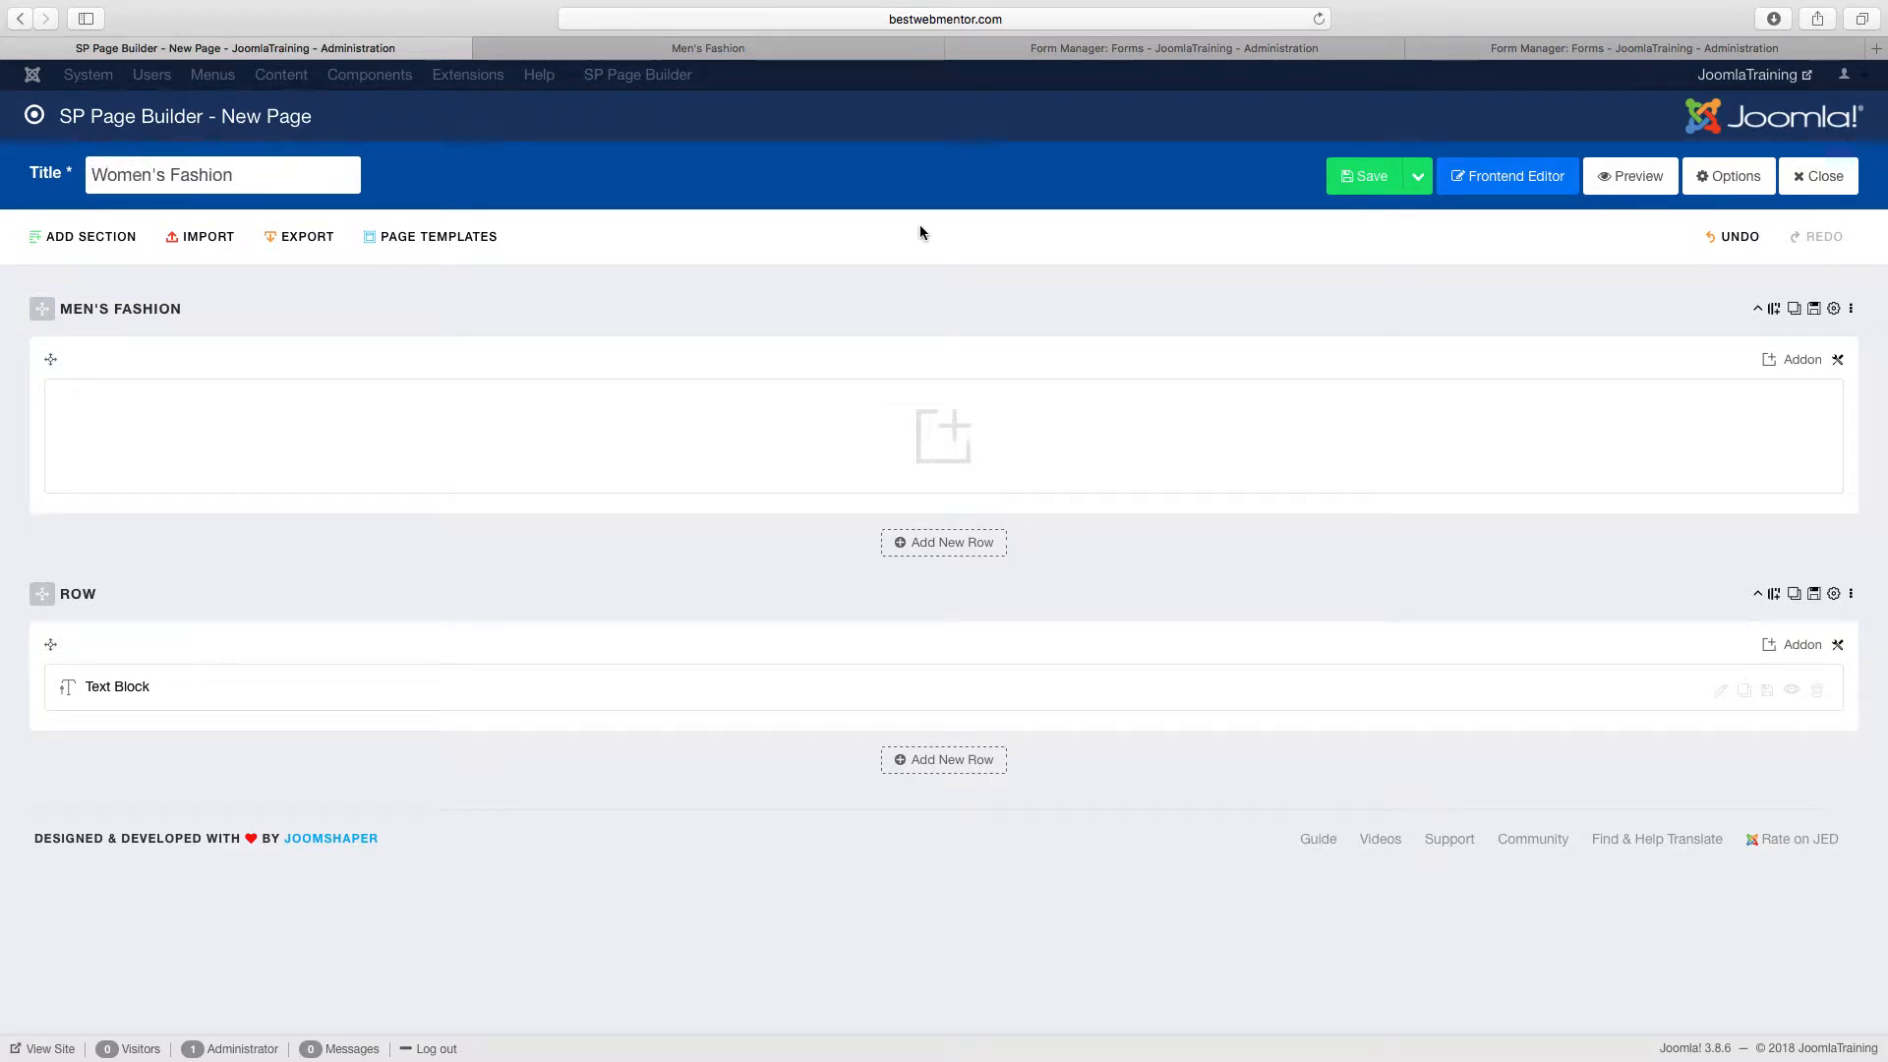
In the page options, set the Open Graph title to "Women's Fashion" and the description to "This is the best women's fashion in the world.".
click(1753, 186)
double_click(655, 264)
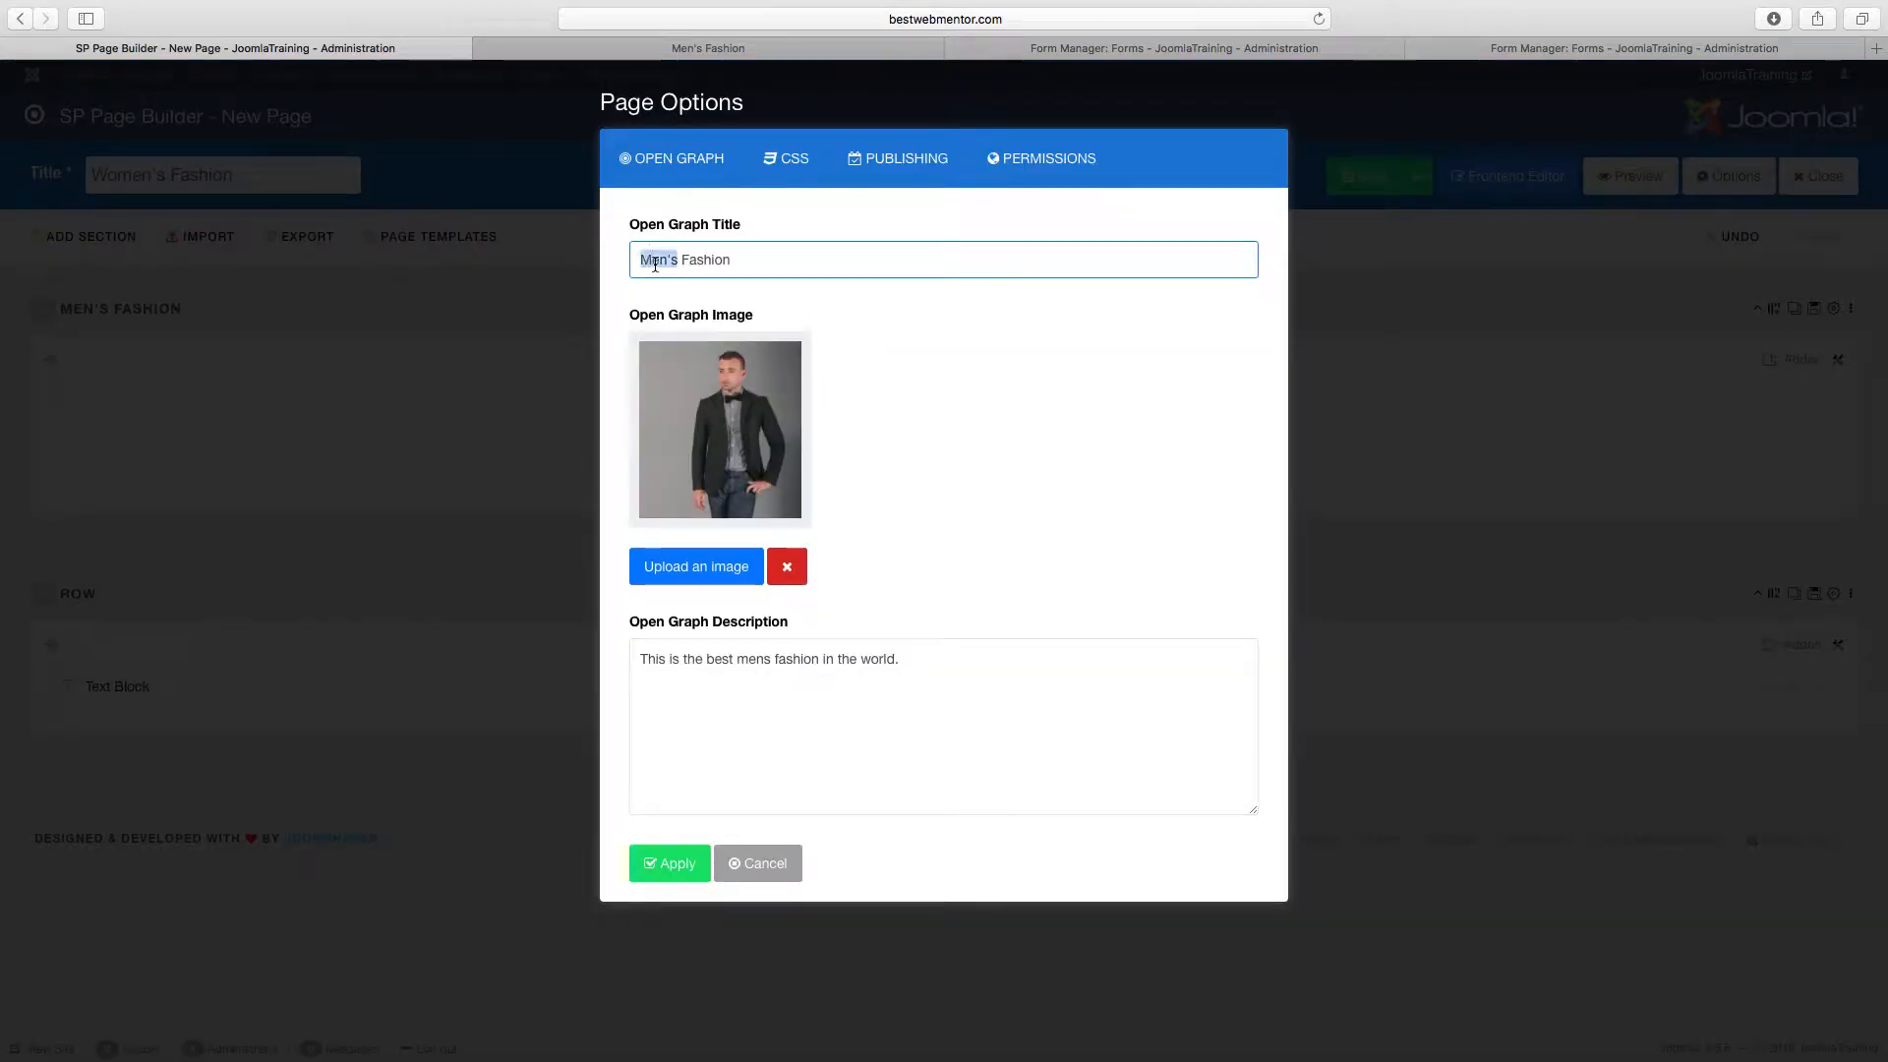
text(Wi)
key(BackSpace)
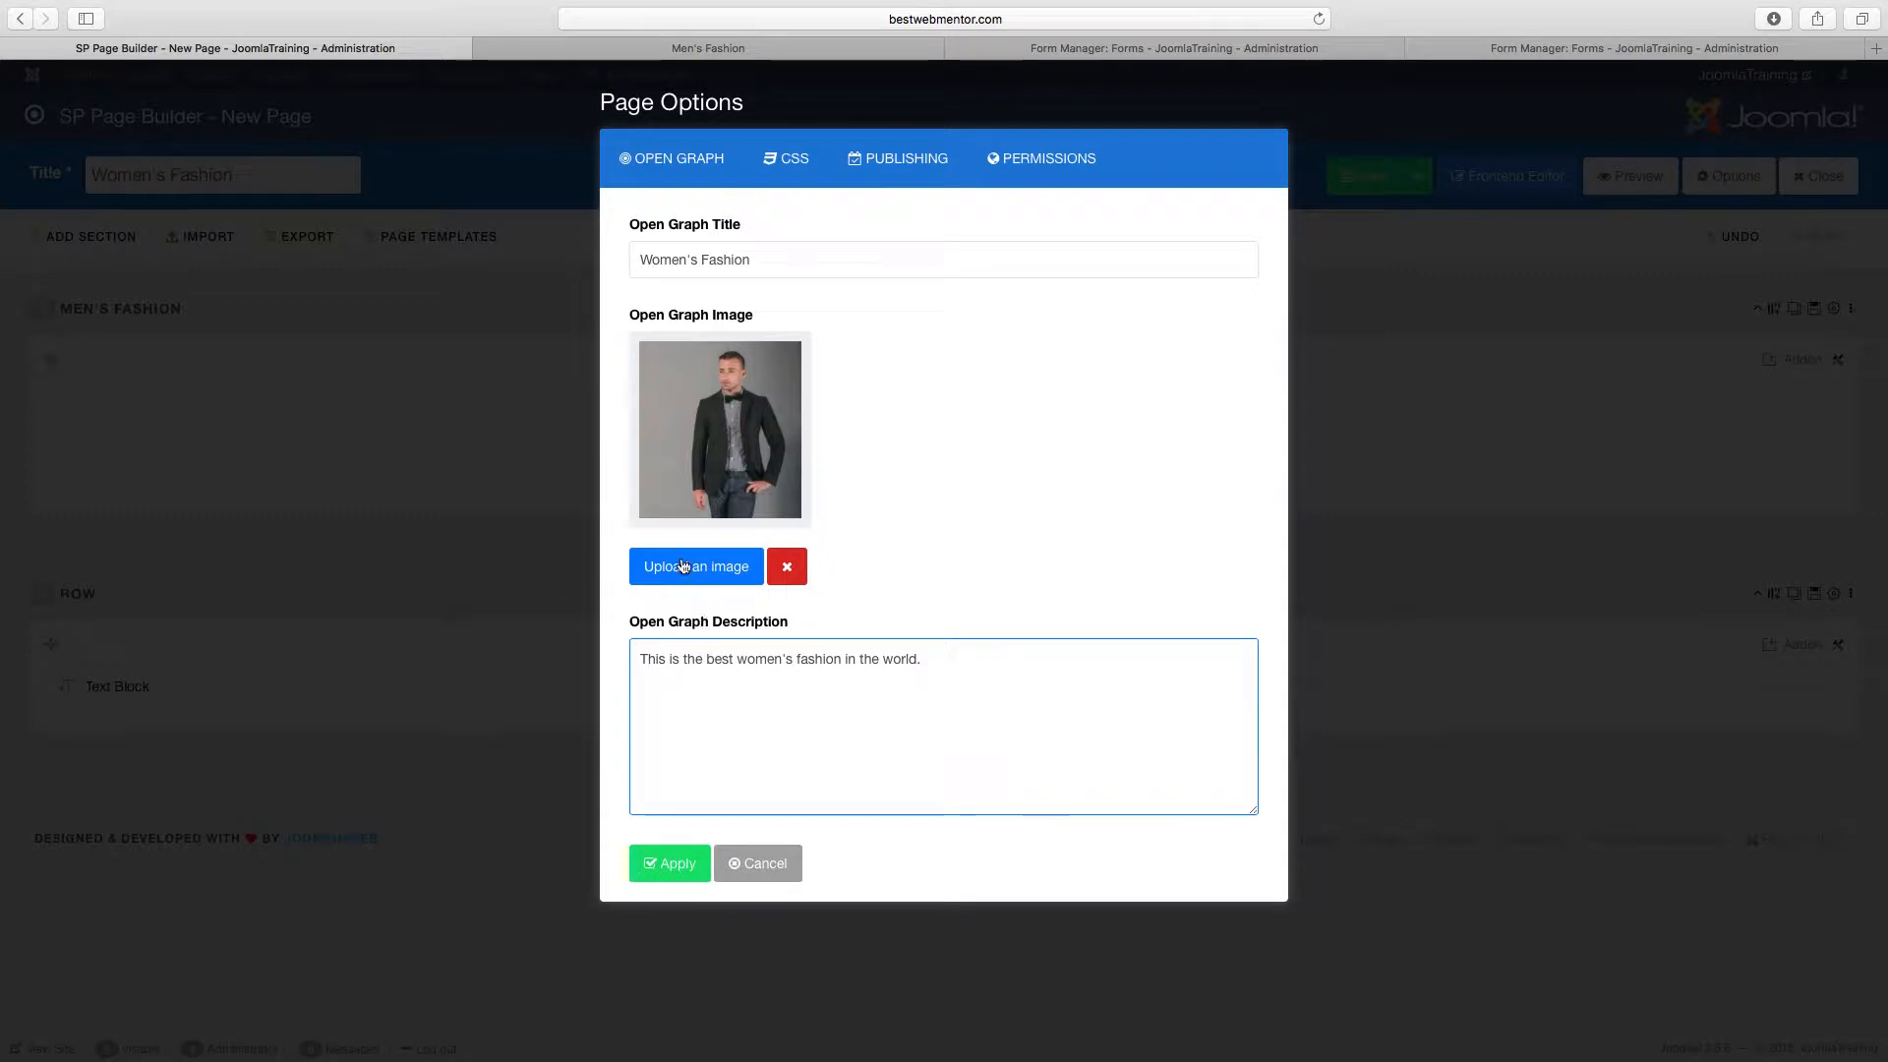
Replace the Open Graph image with product-01.jpg and apply the page options.
click(695, 569)
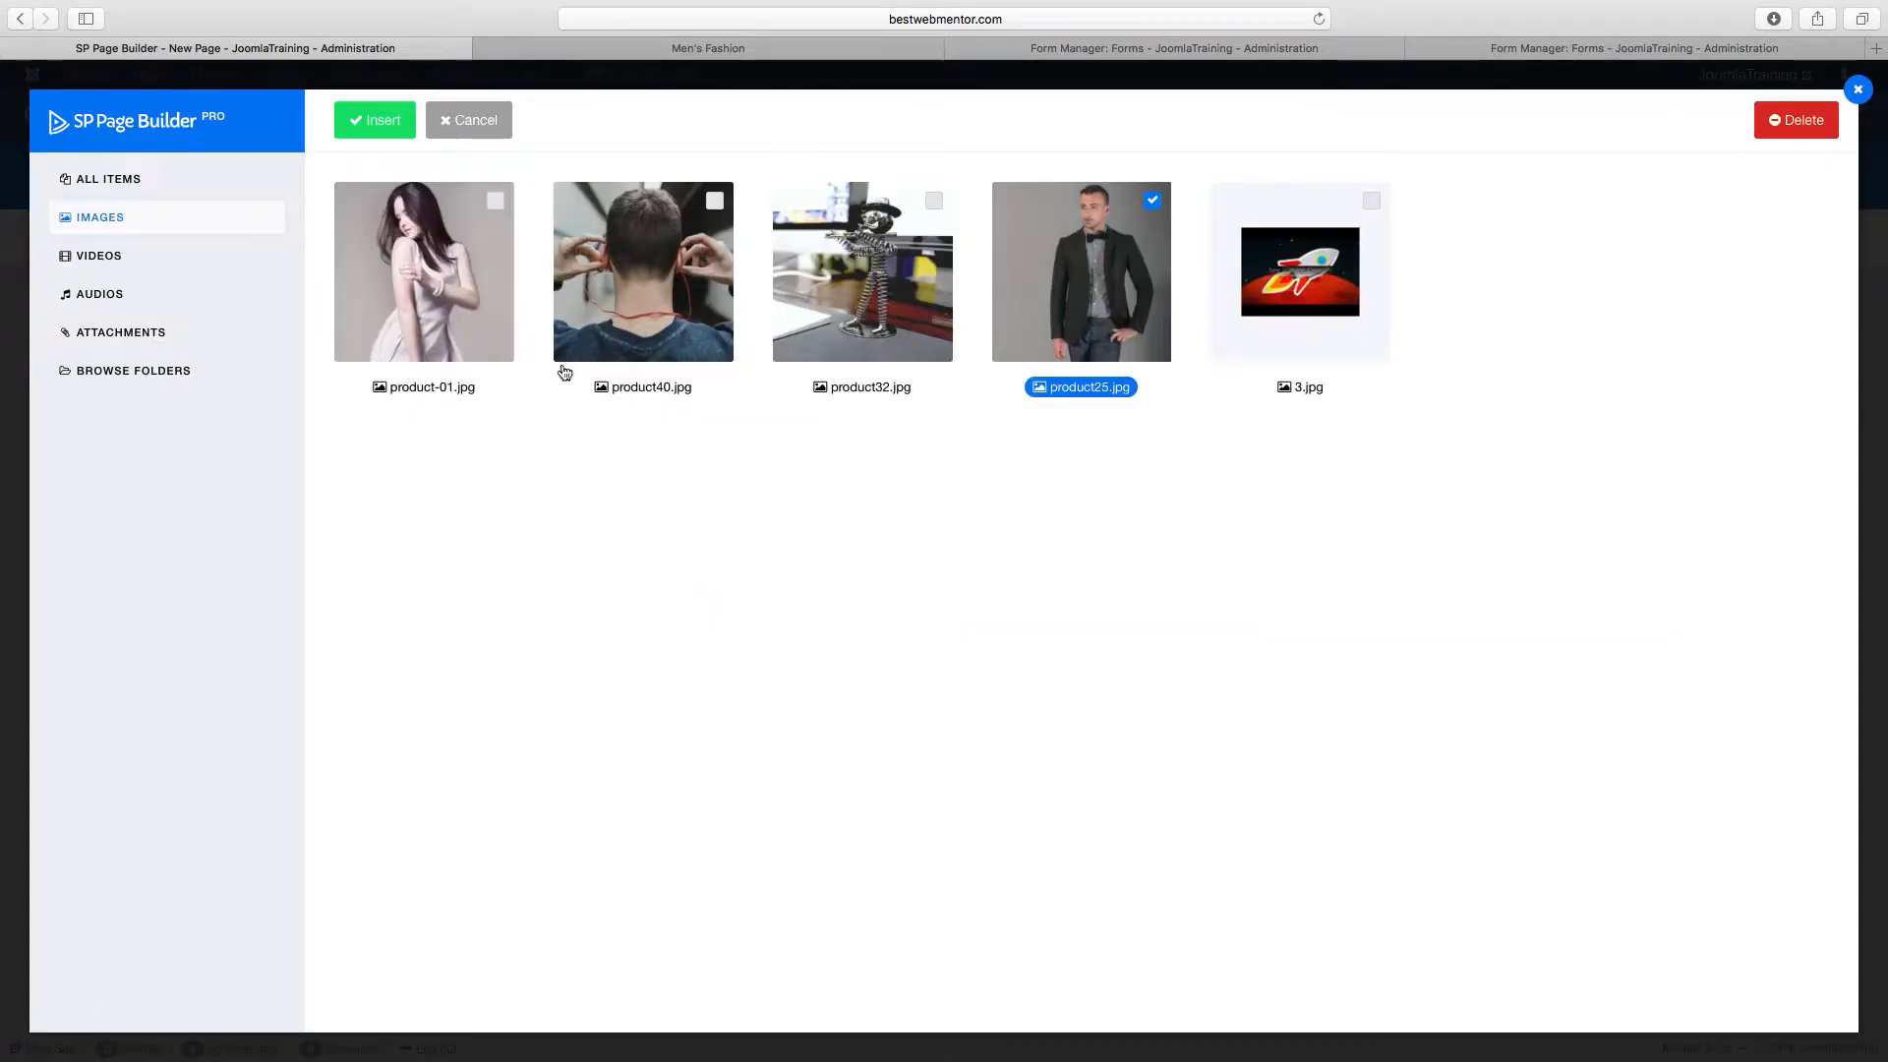
click(463, 317)
click(373, 122)
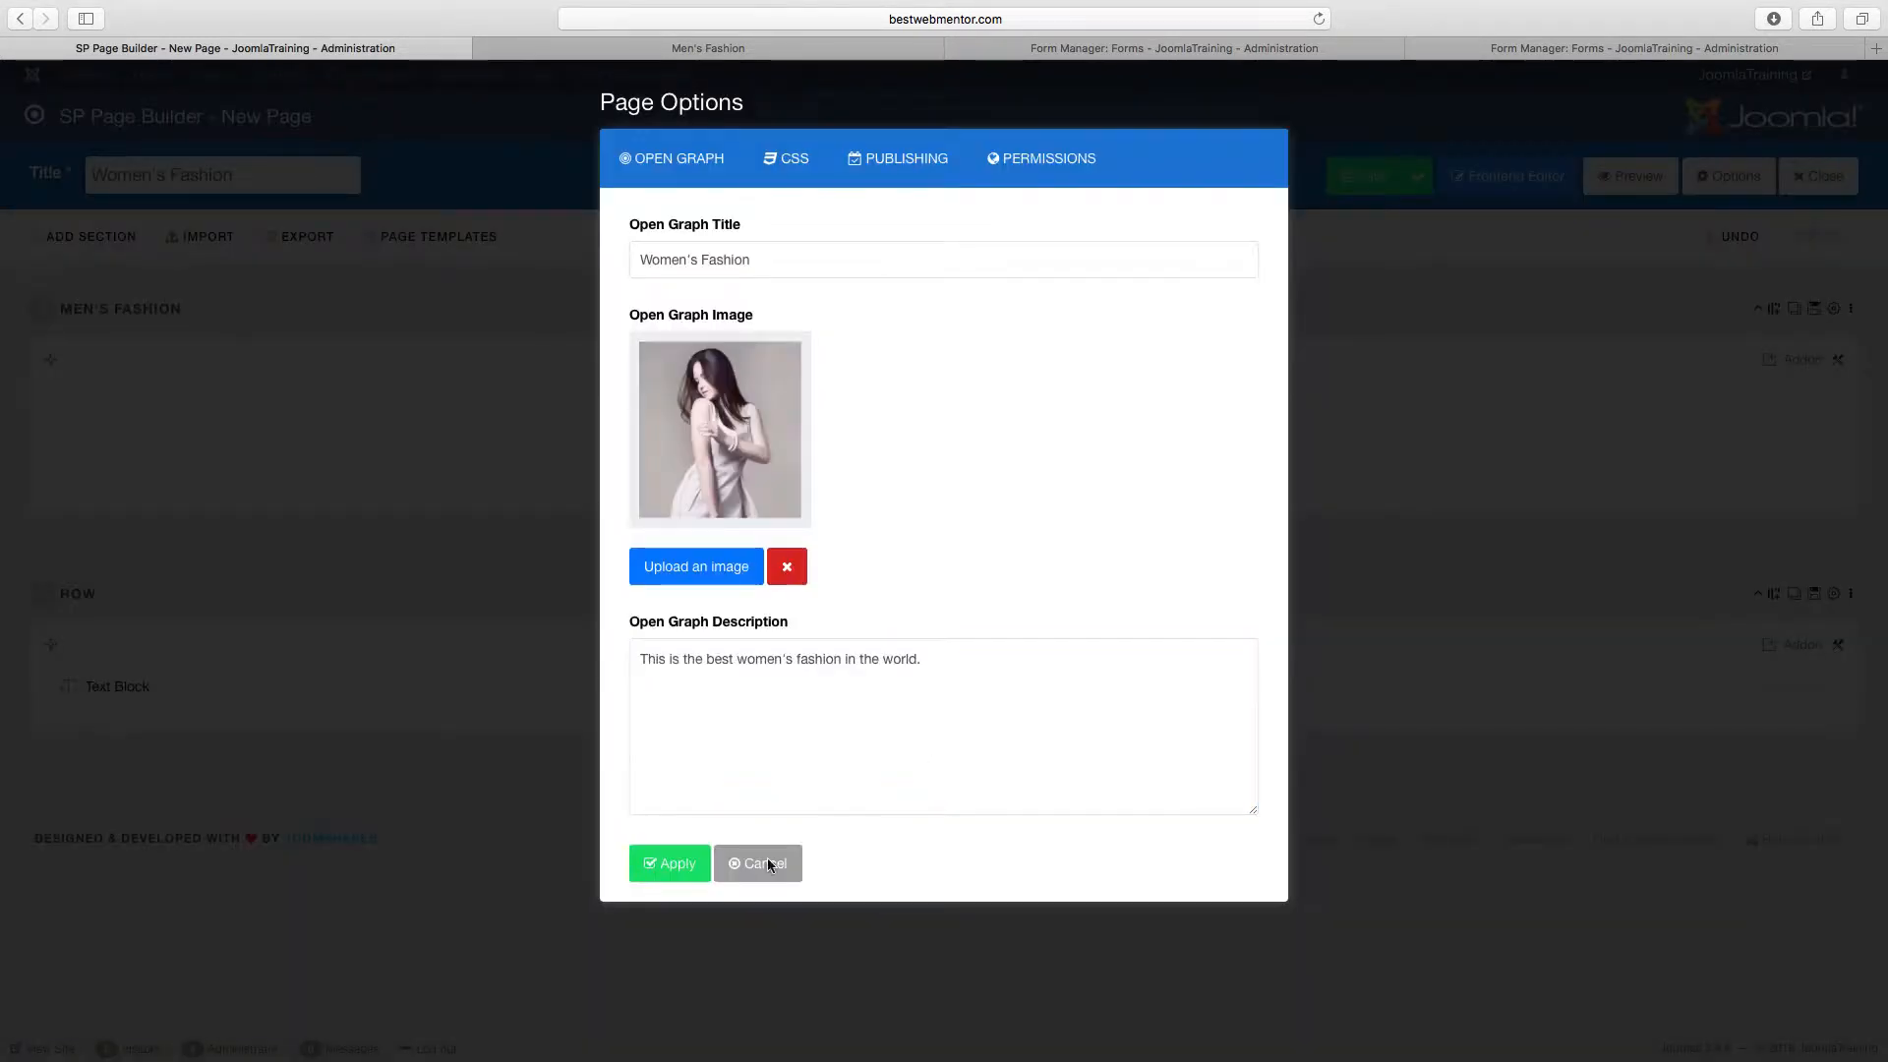
click(683, 862)
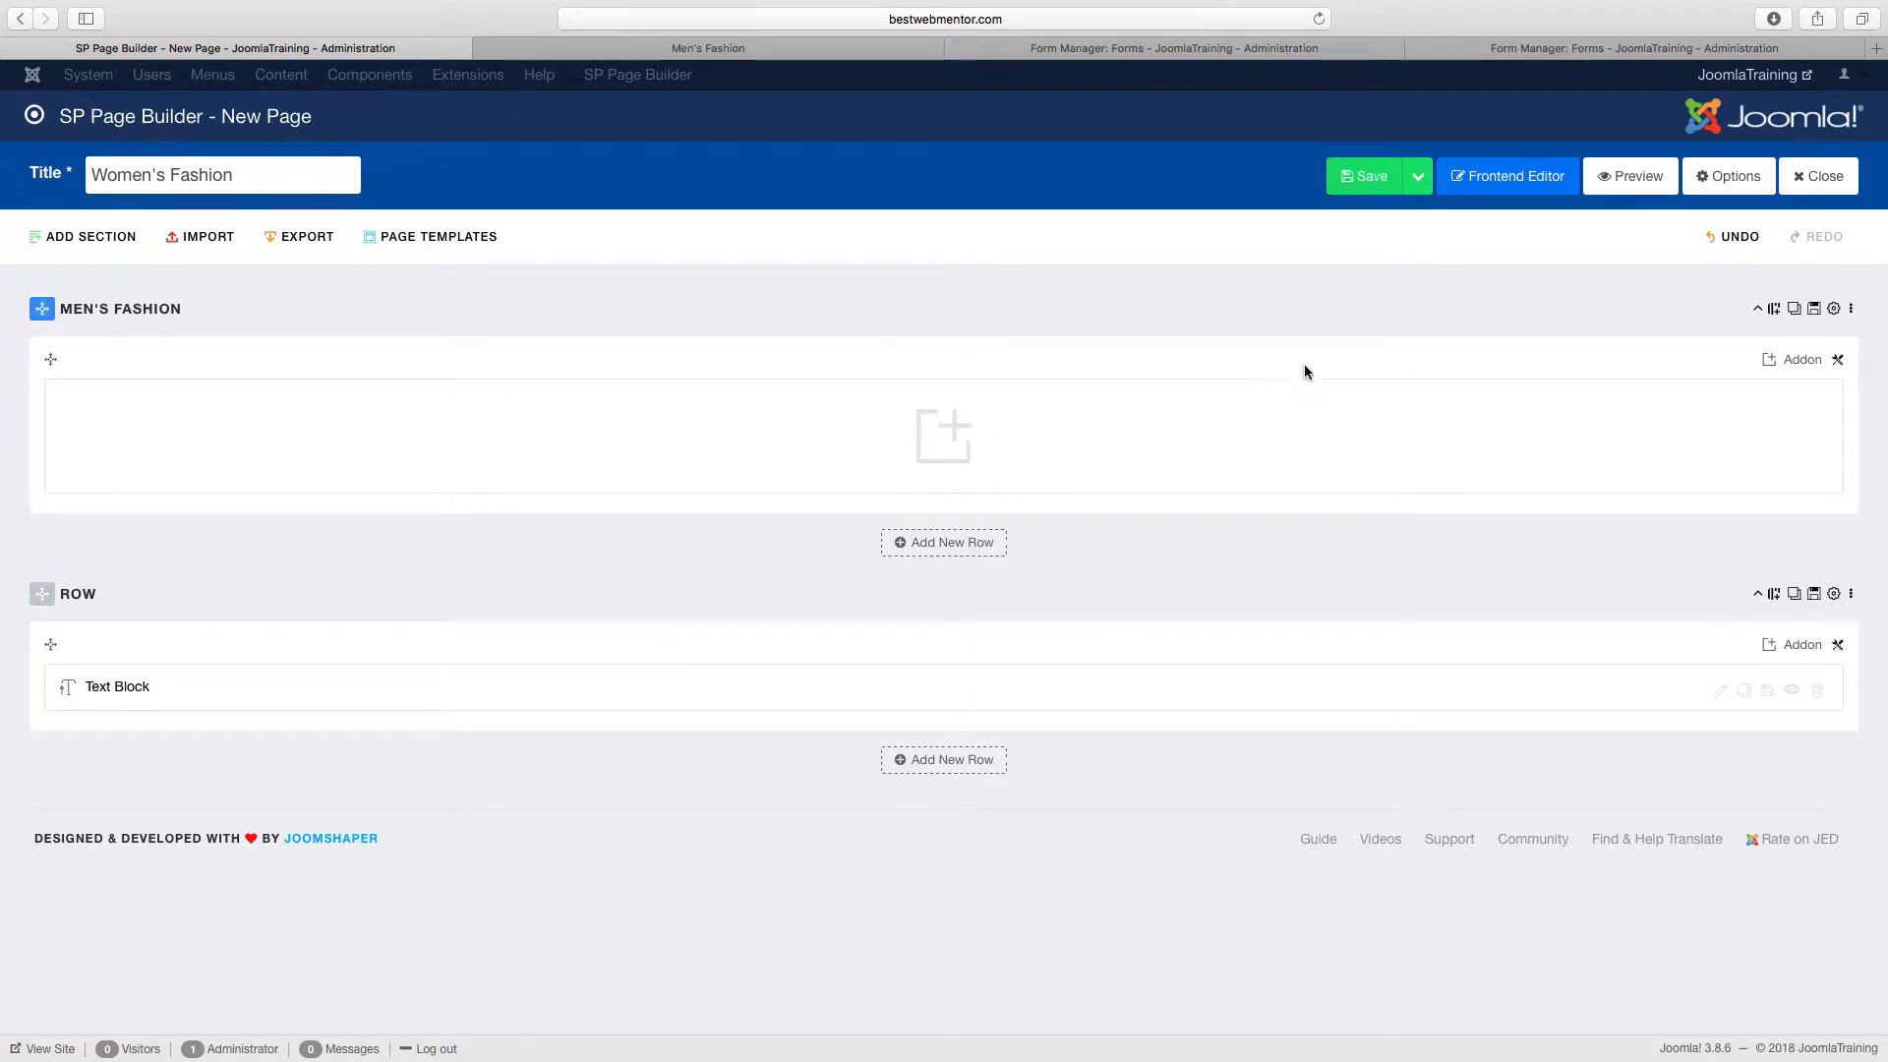
Set the first row's admin label to "Women's Fashion".
click(1833, 308)
click(642, 257)
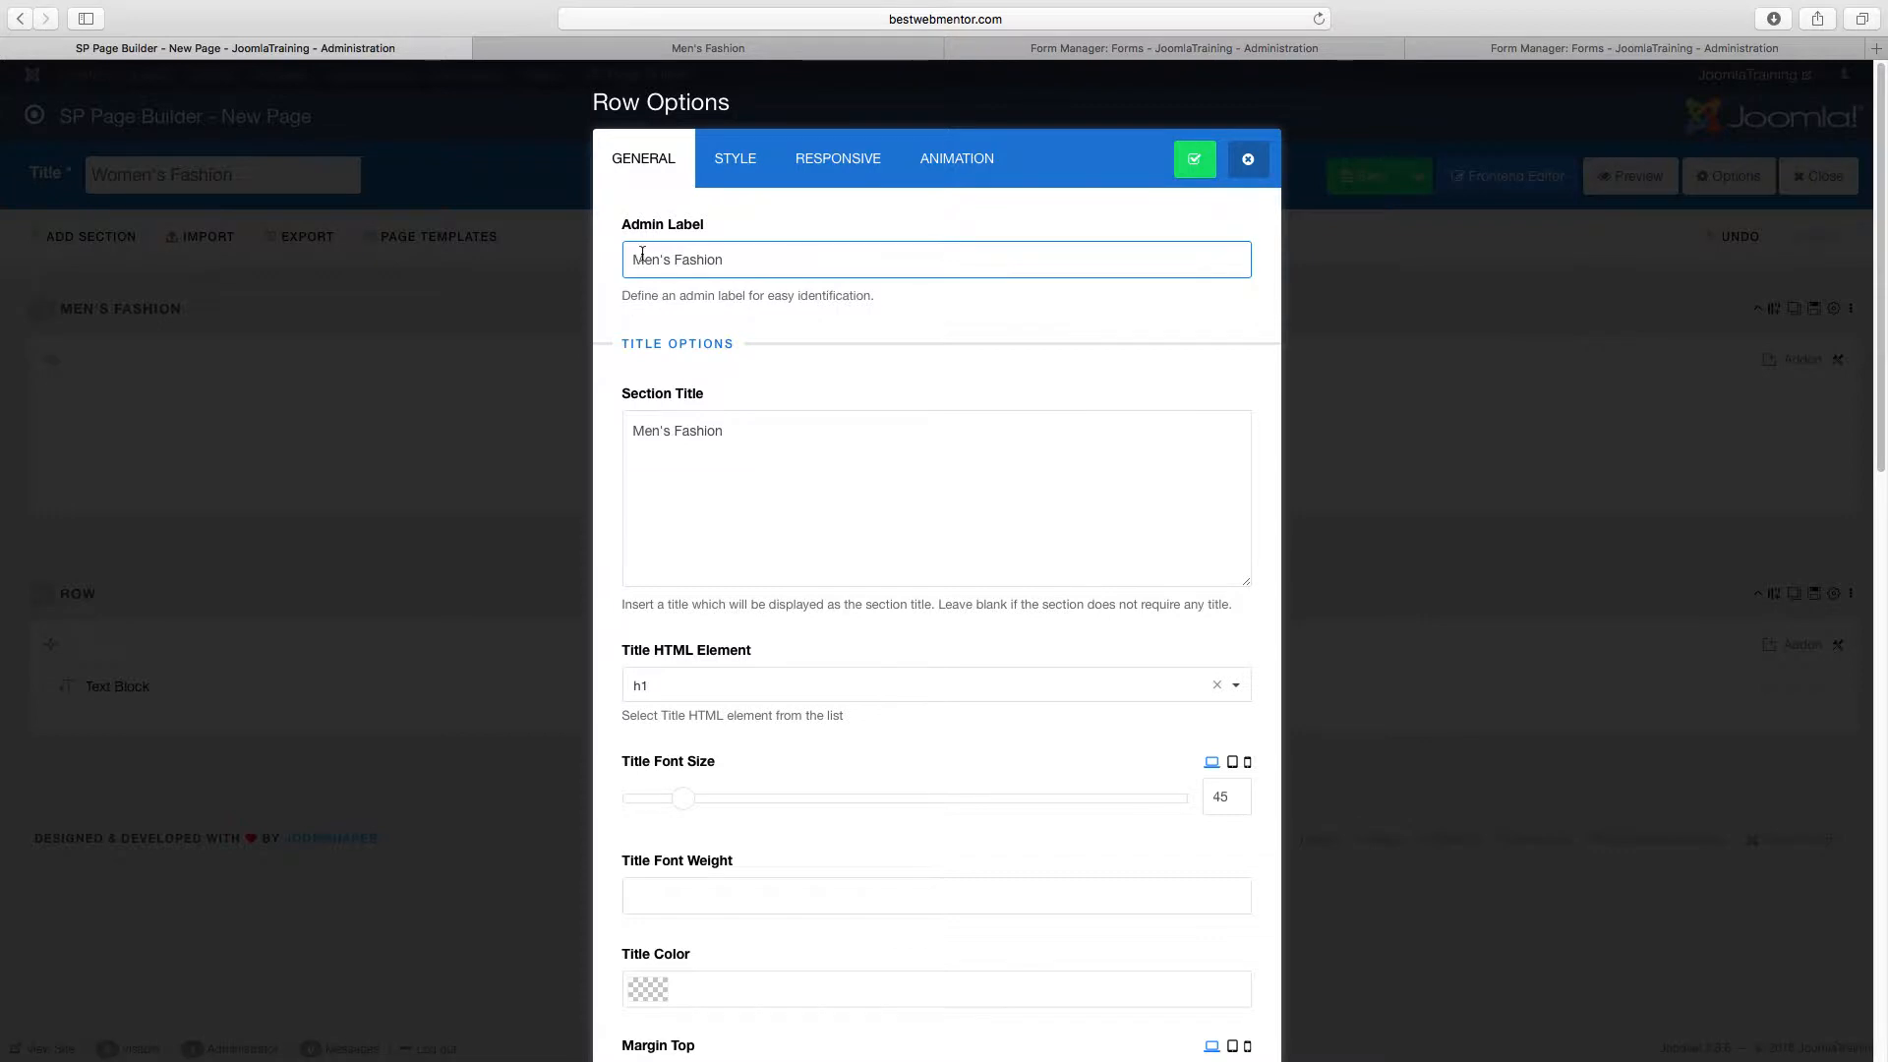
double_click(642, 258)
text(Women's)
Change the row's section subtitle to "The best women's fashion in the world" and apply the row options.
scroll(704, 577, down, 15)
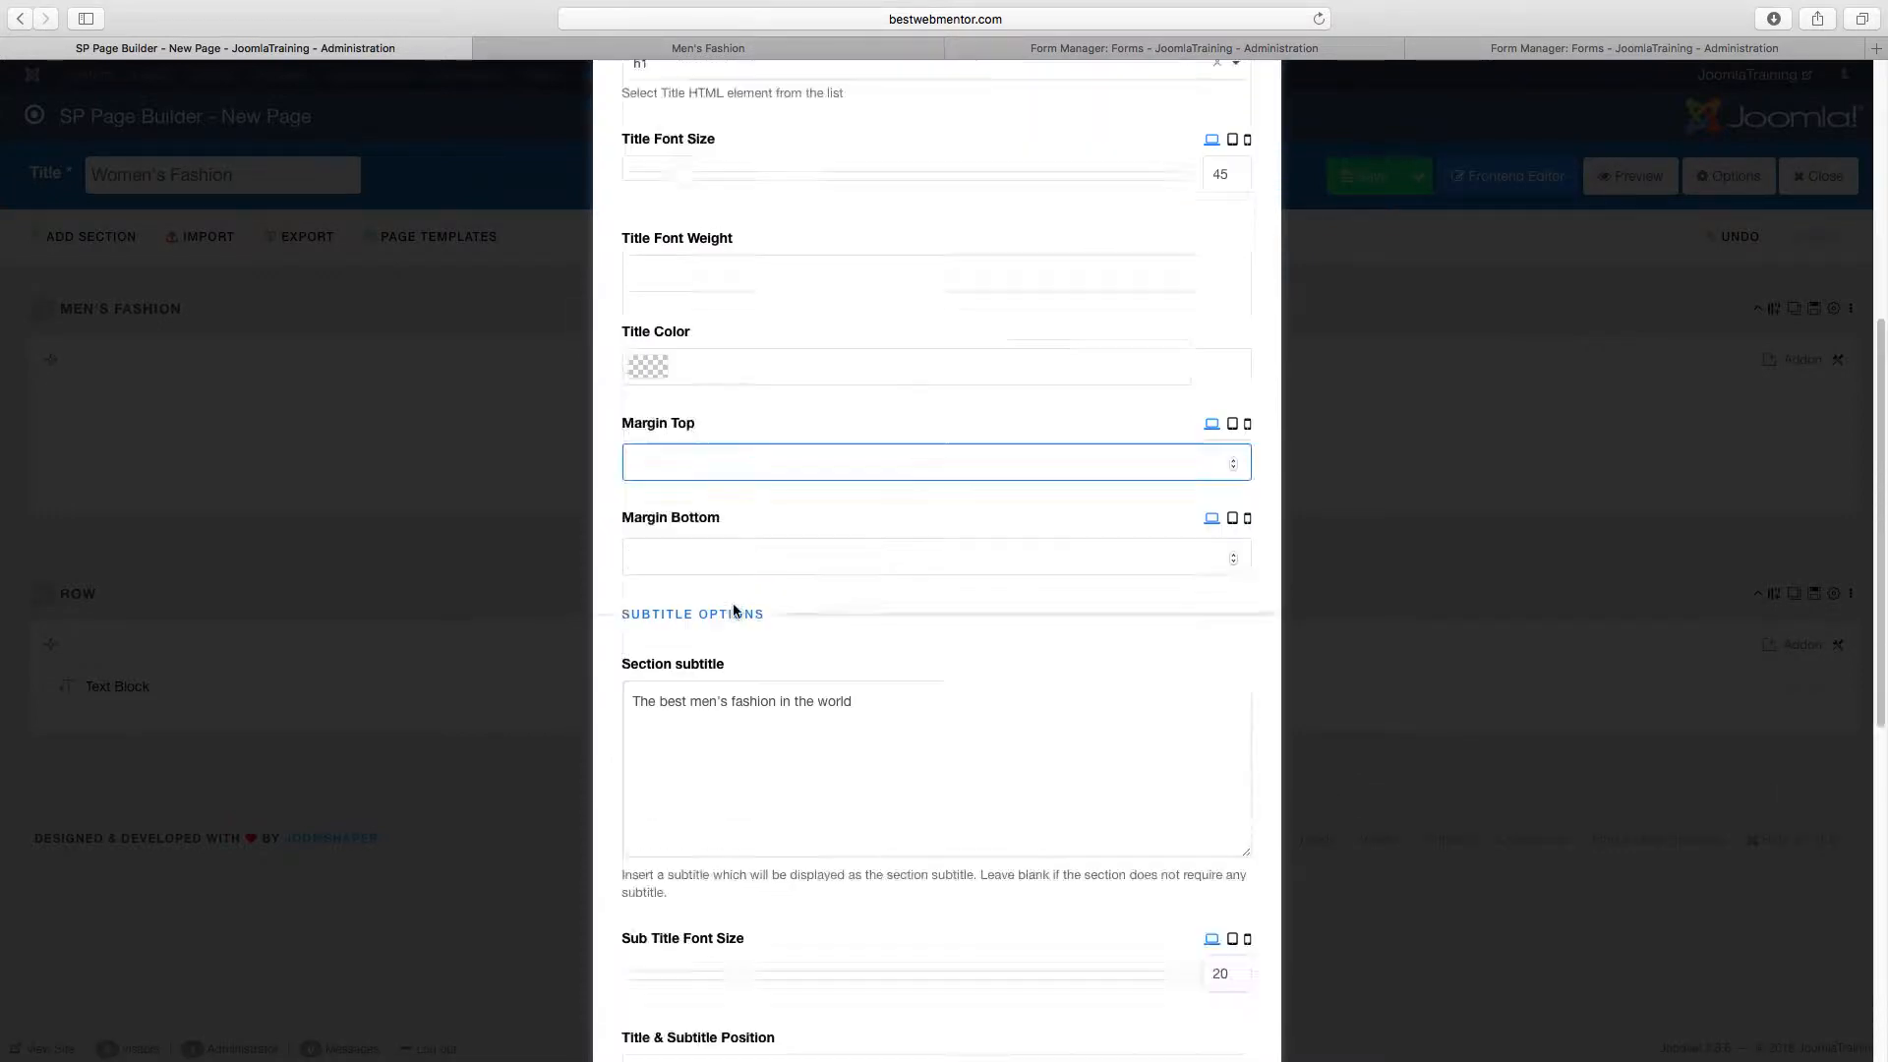
scroll(728, 413, down, 2)
scroll(810, 562, up, 5)
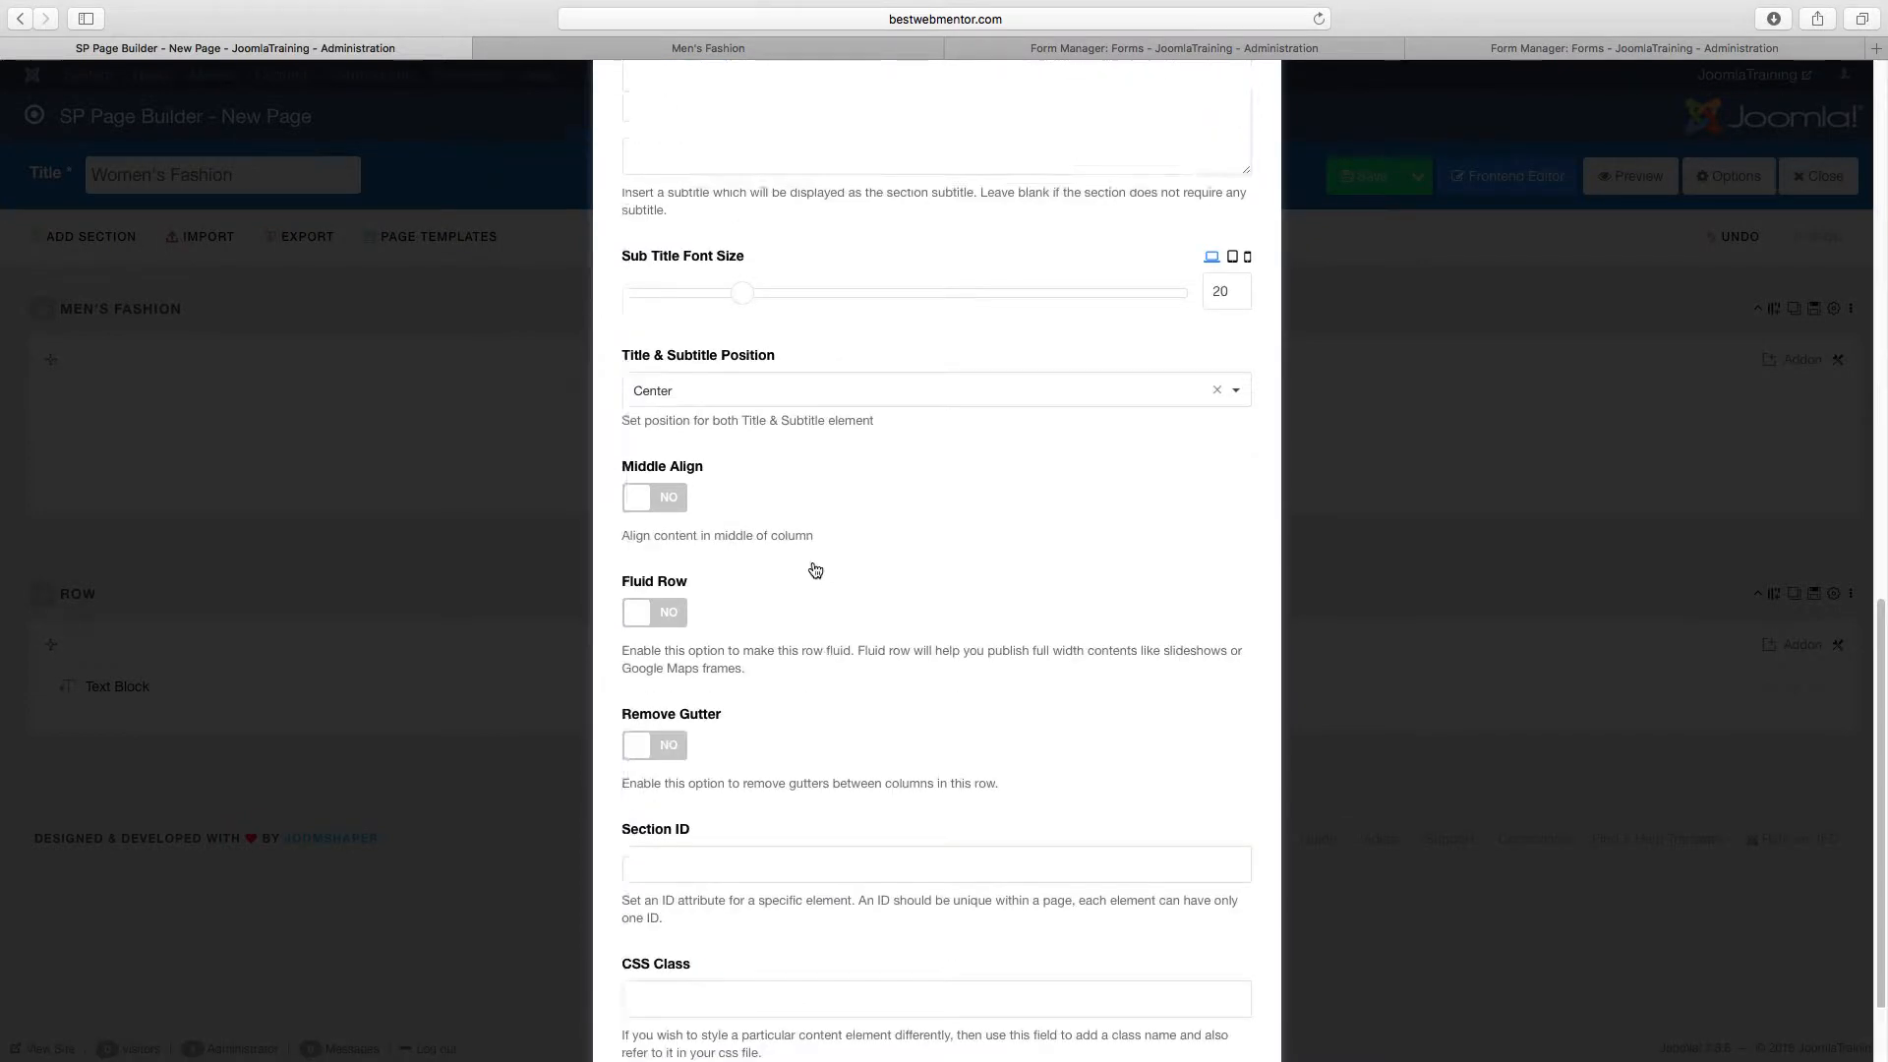
double_click(677, 411)
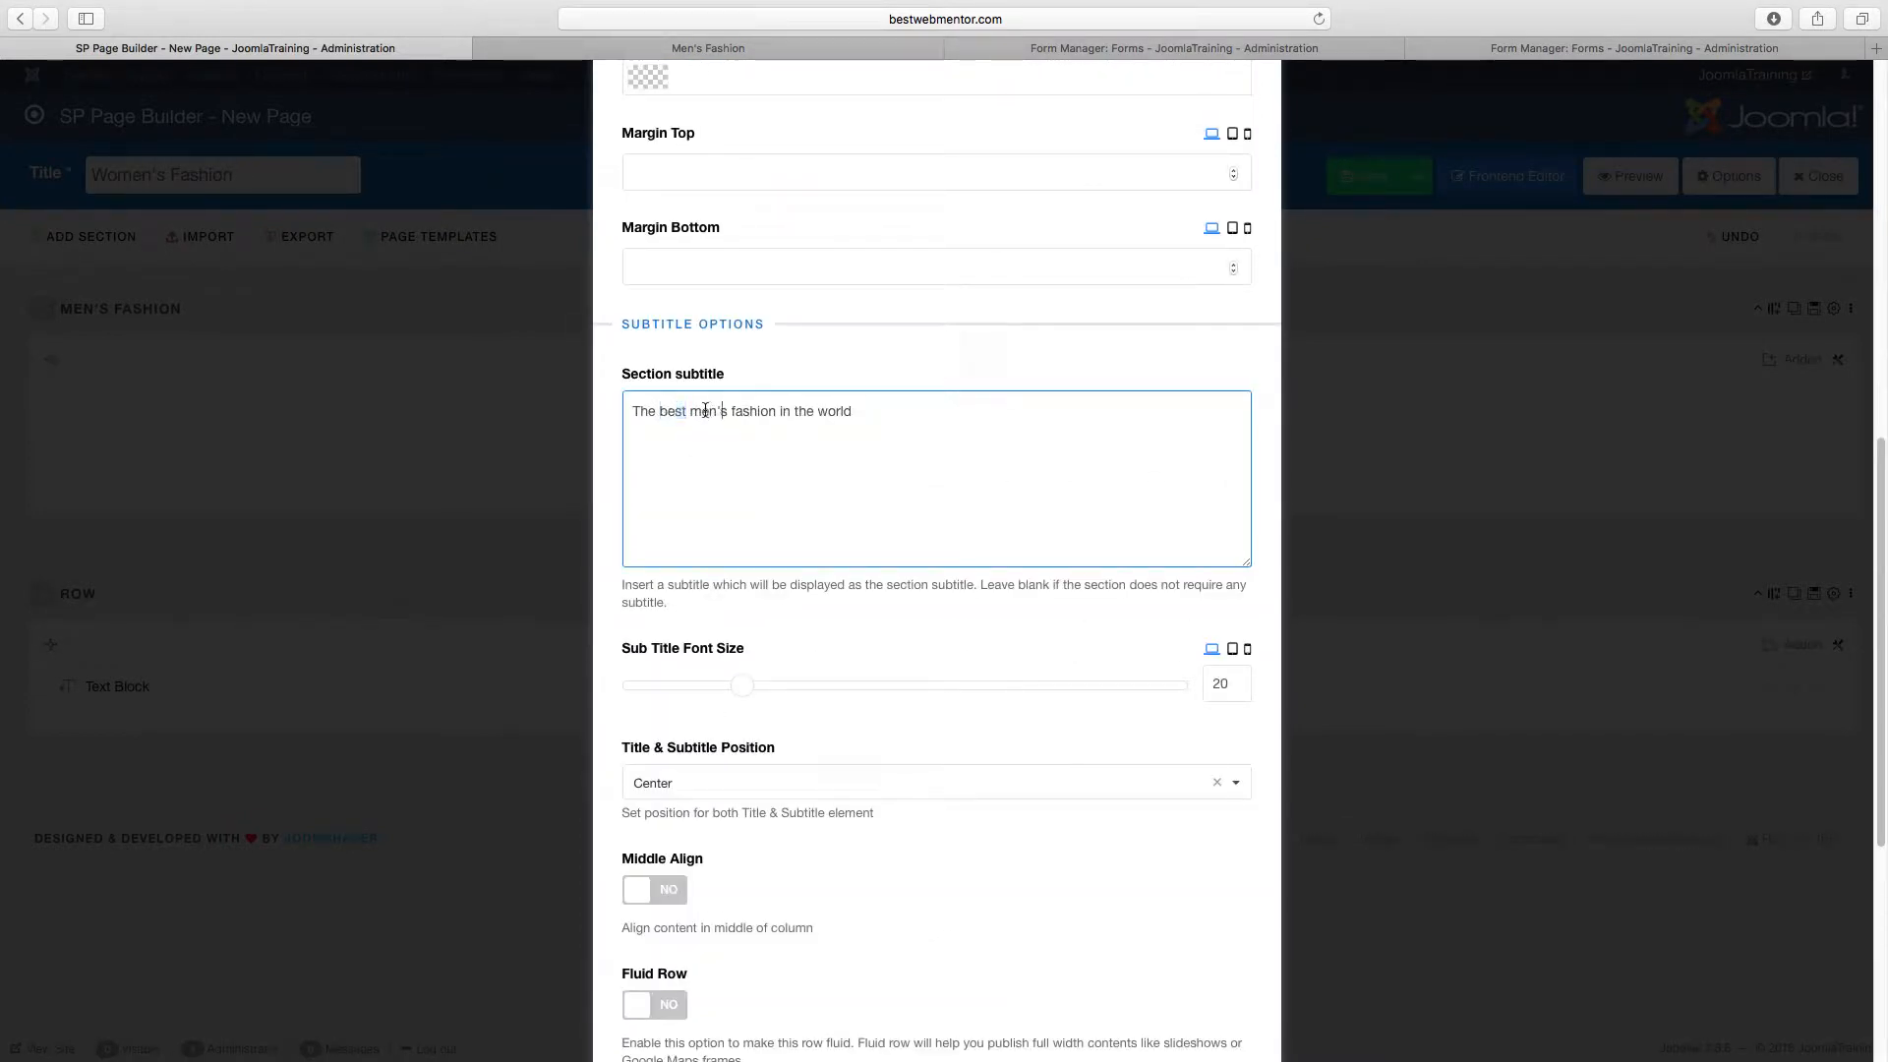
double_click(705, 411)
text(women's)
scroll(826, 716, down, 5)
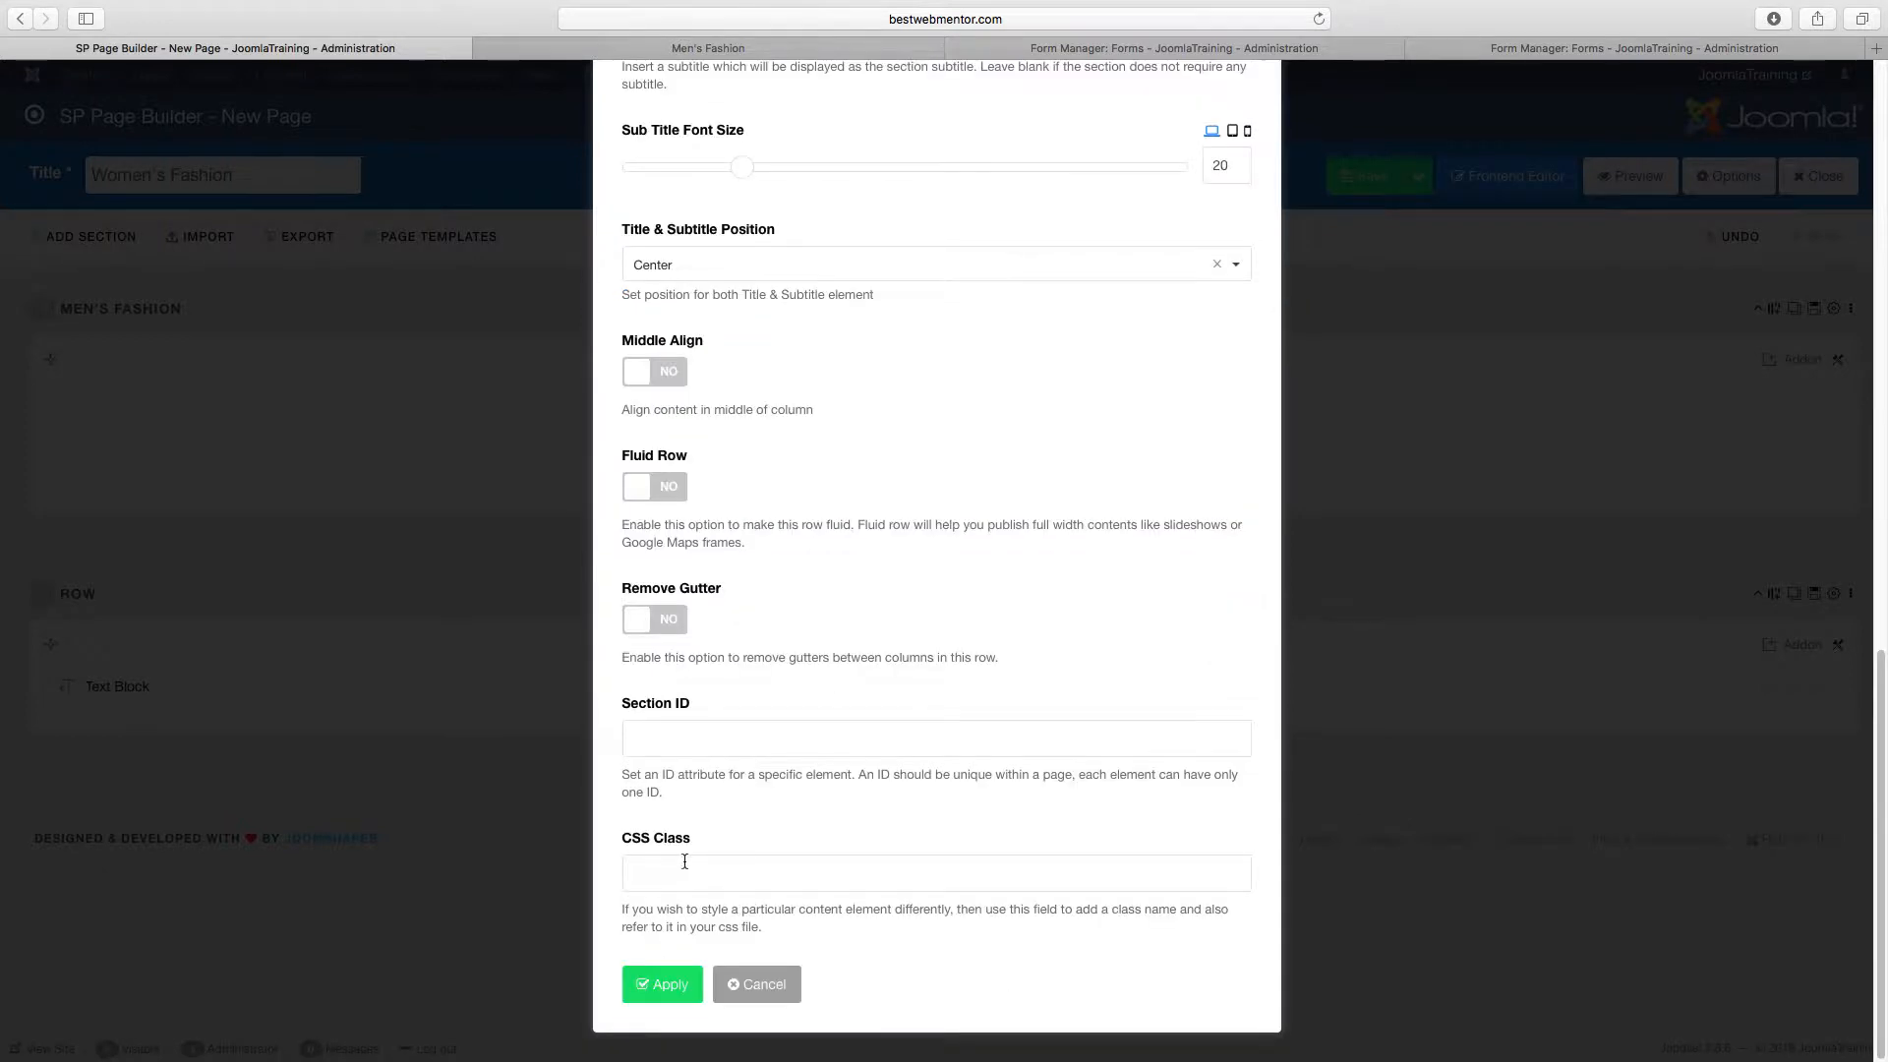
click(661, 983)
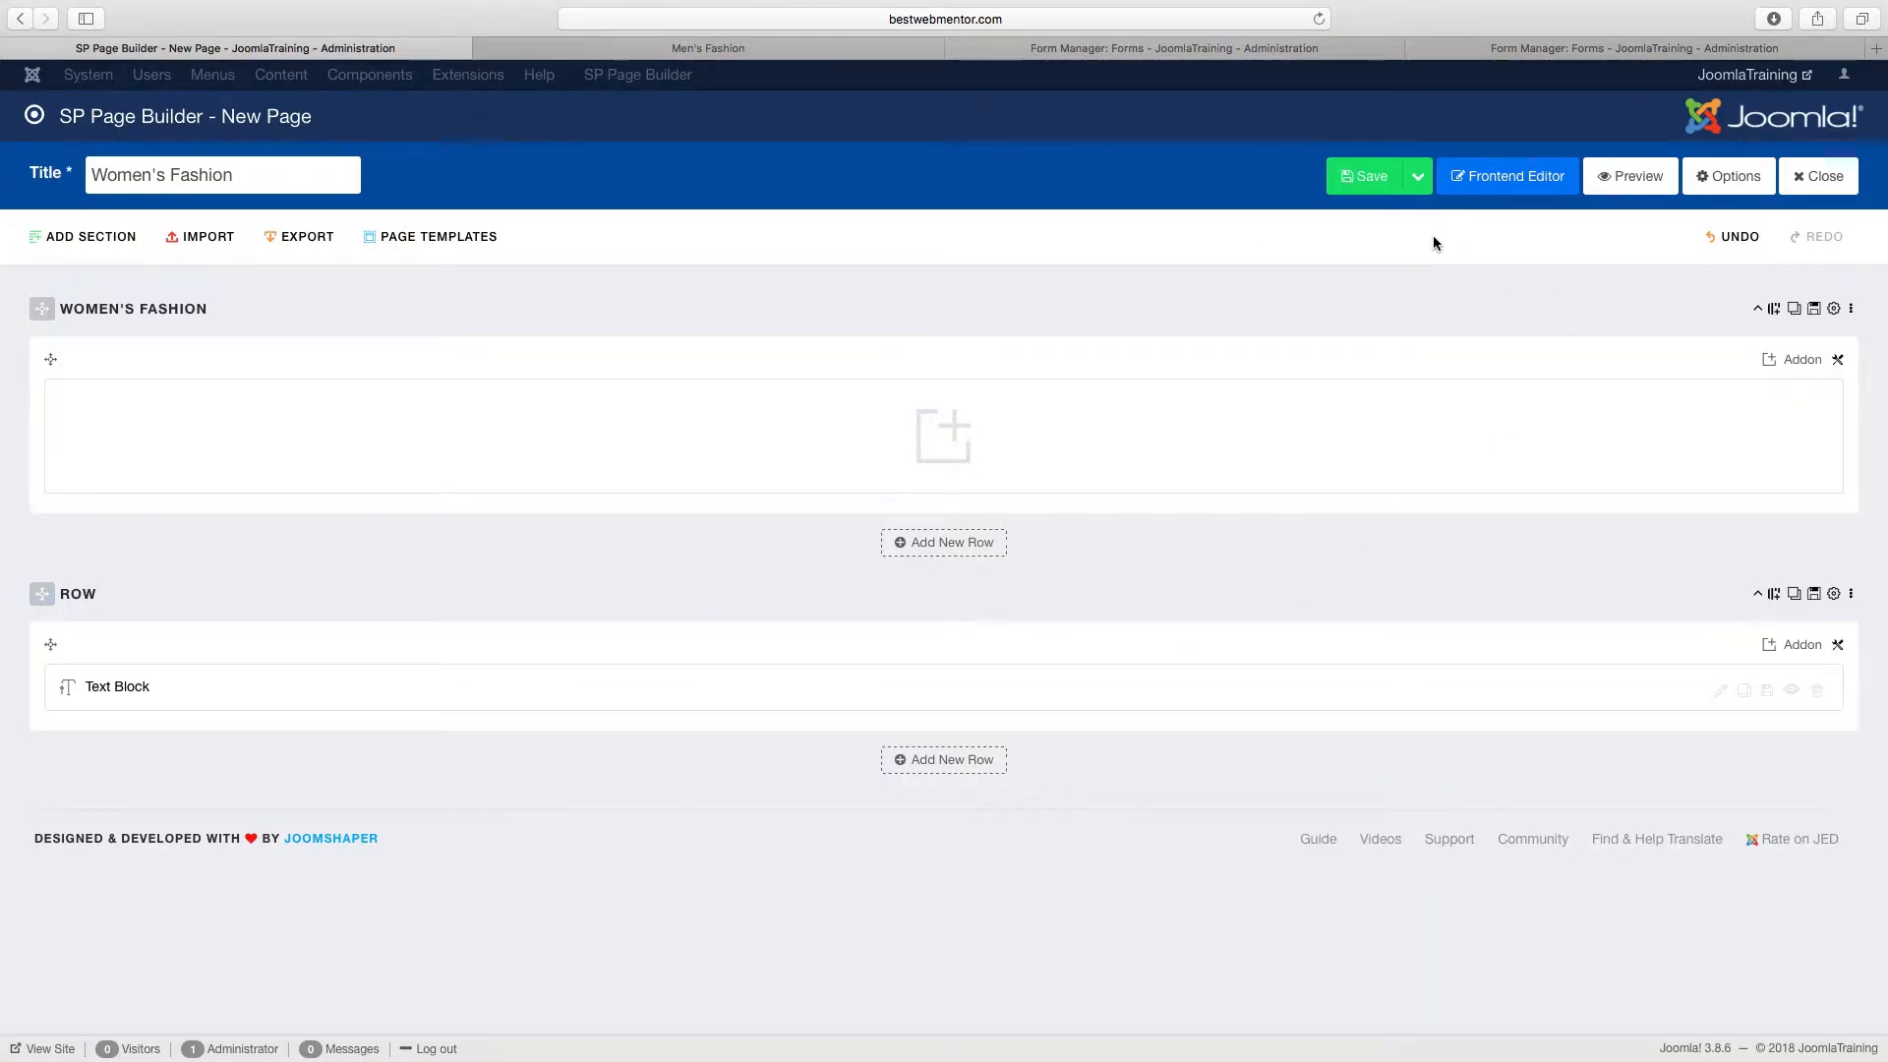
Look up the Women's Fashion form's ID in the form manager and set the Text Block's content shortcode to [forms ID=5].
click(1418, 178)
click(1058, 49)
click(1084, 483)
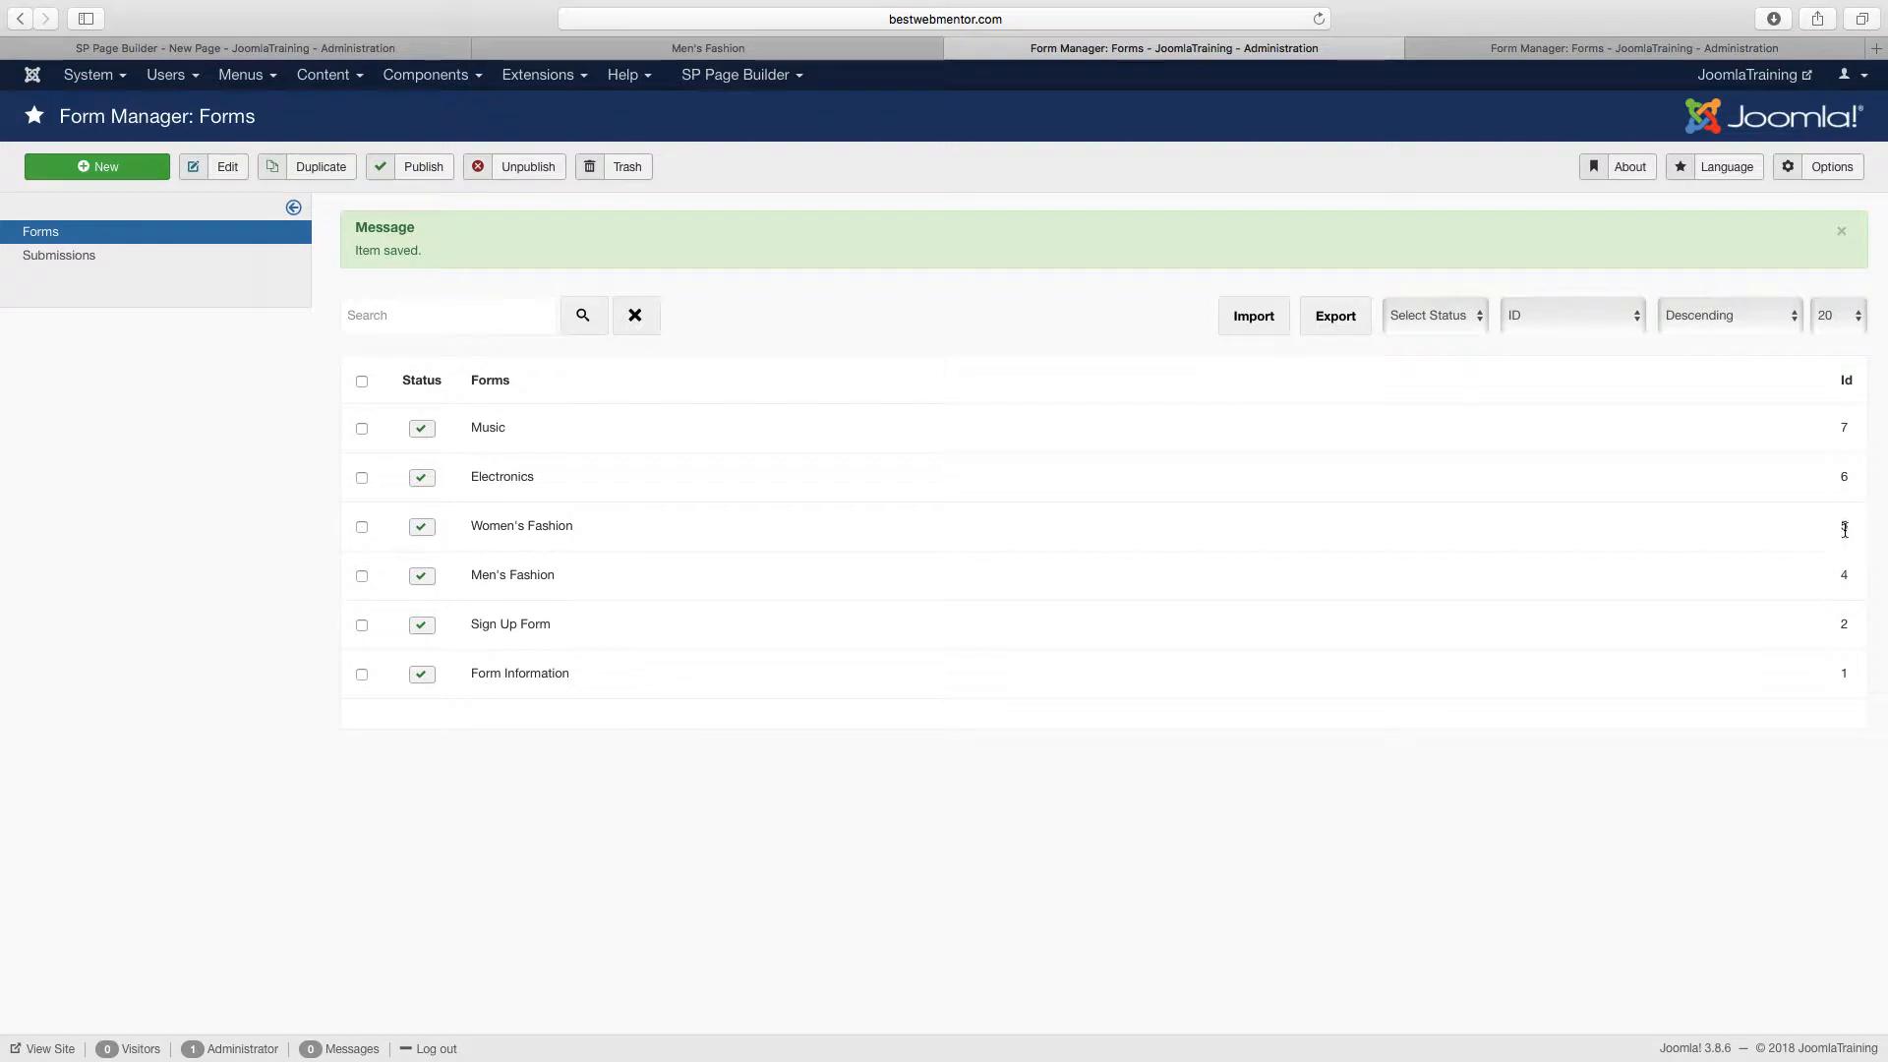
click(373, 49)
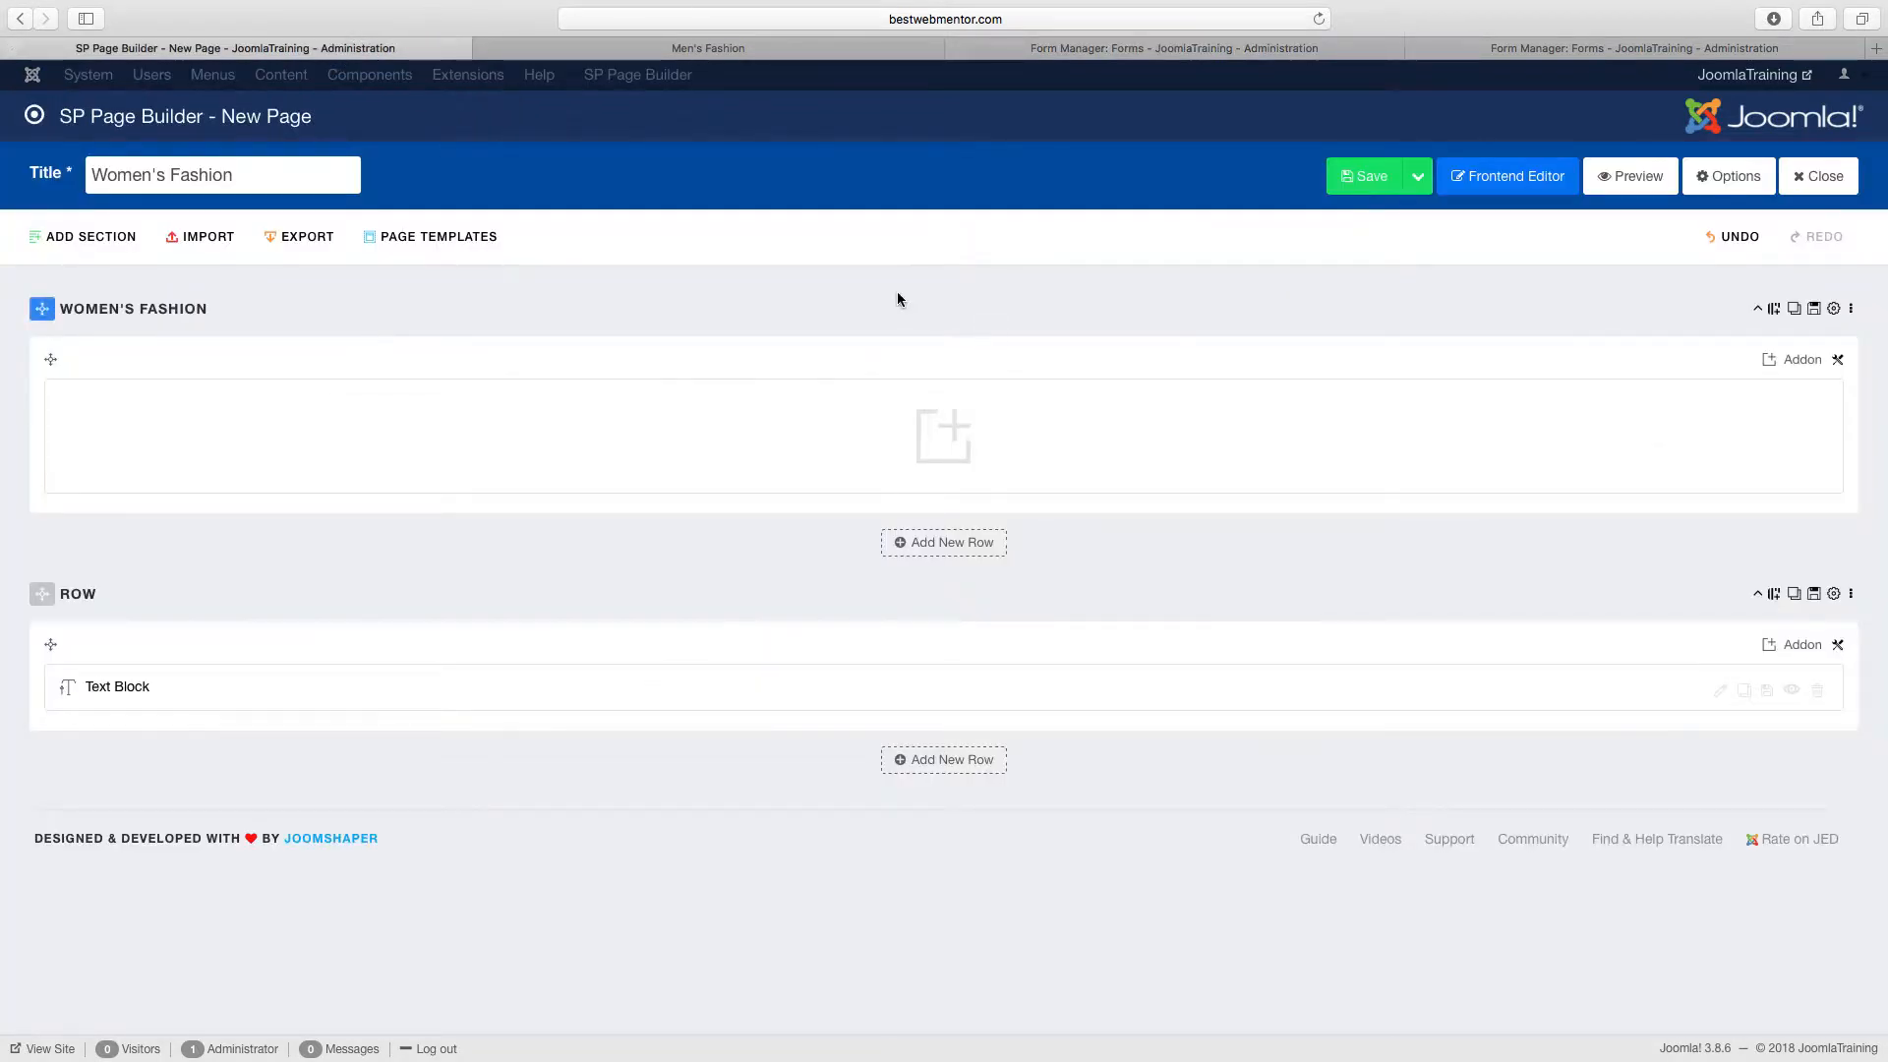
click(1718, 689)
scroll(843, 632, down, 1)
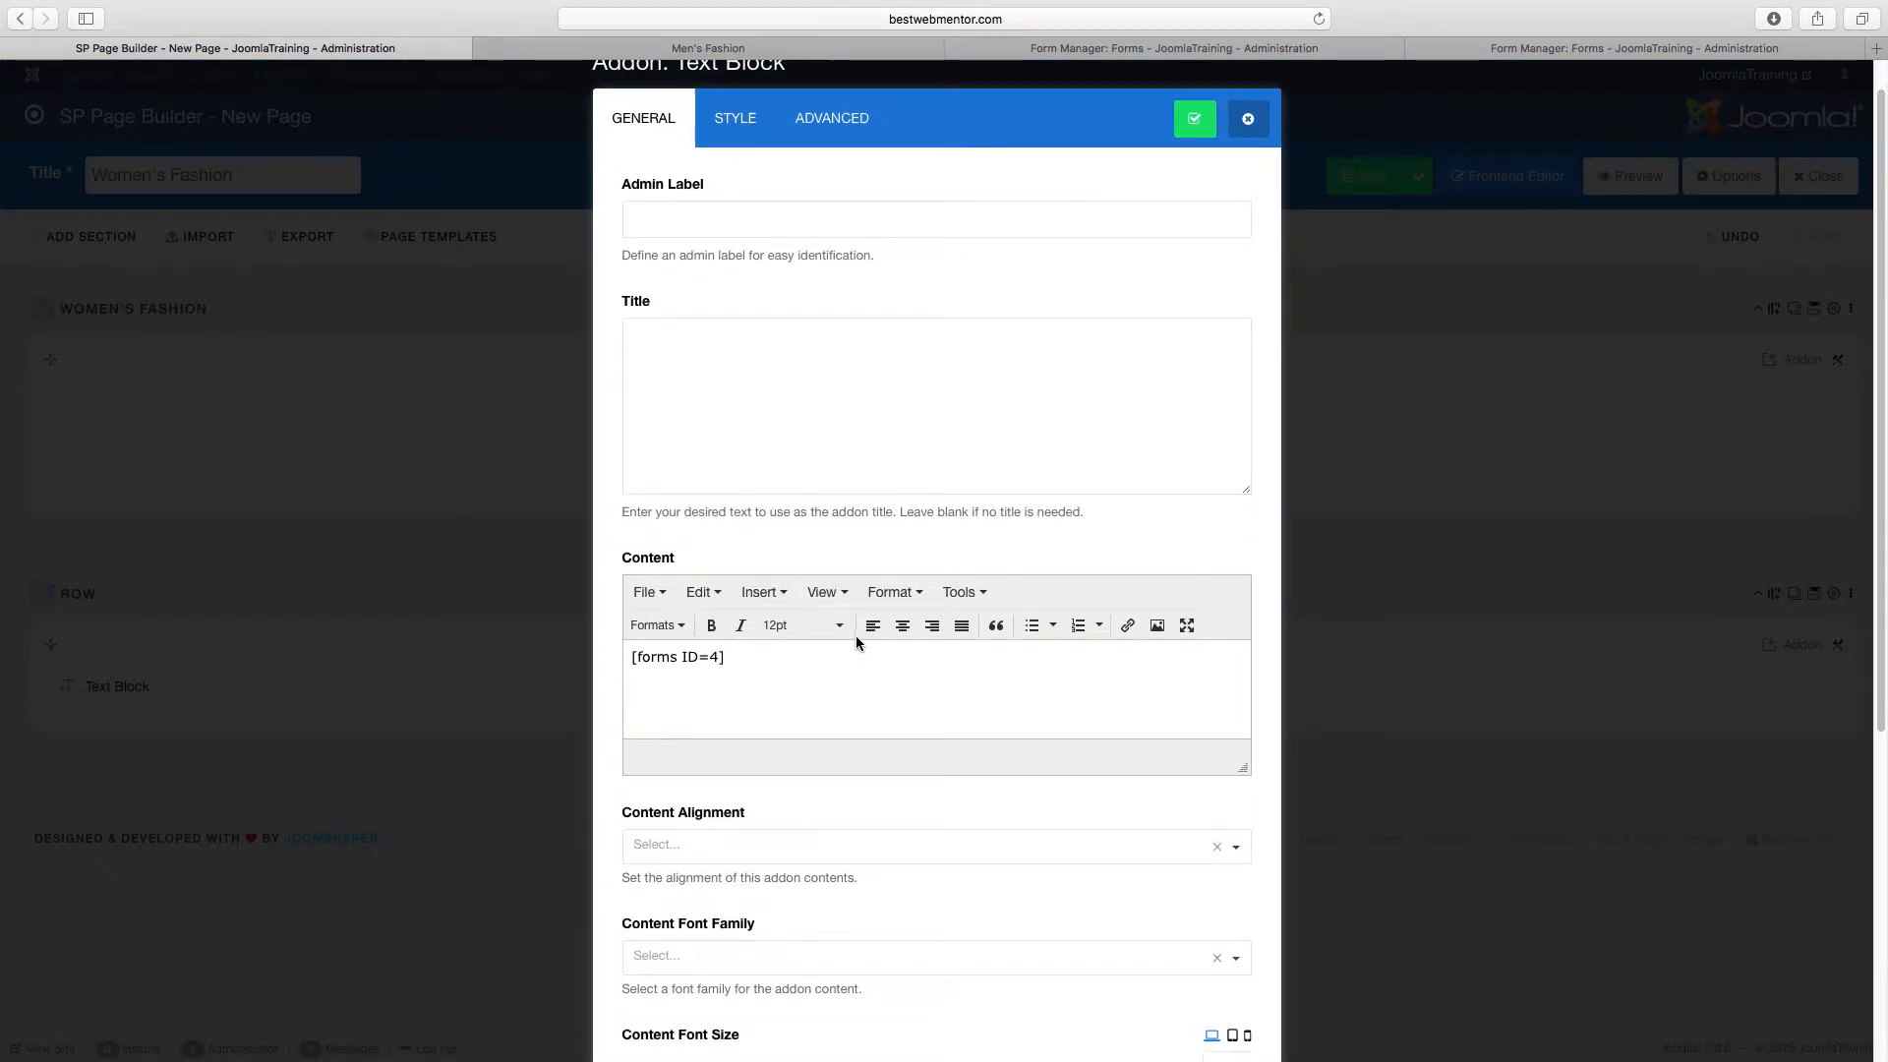
key(BackSpace)
click(1195, 119)
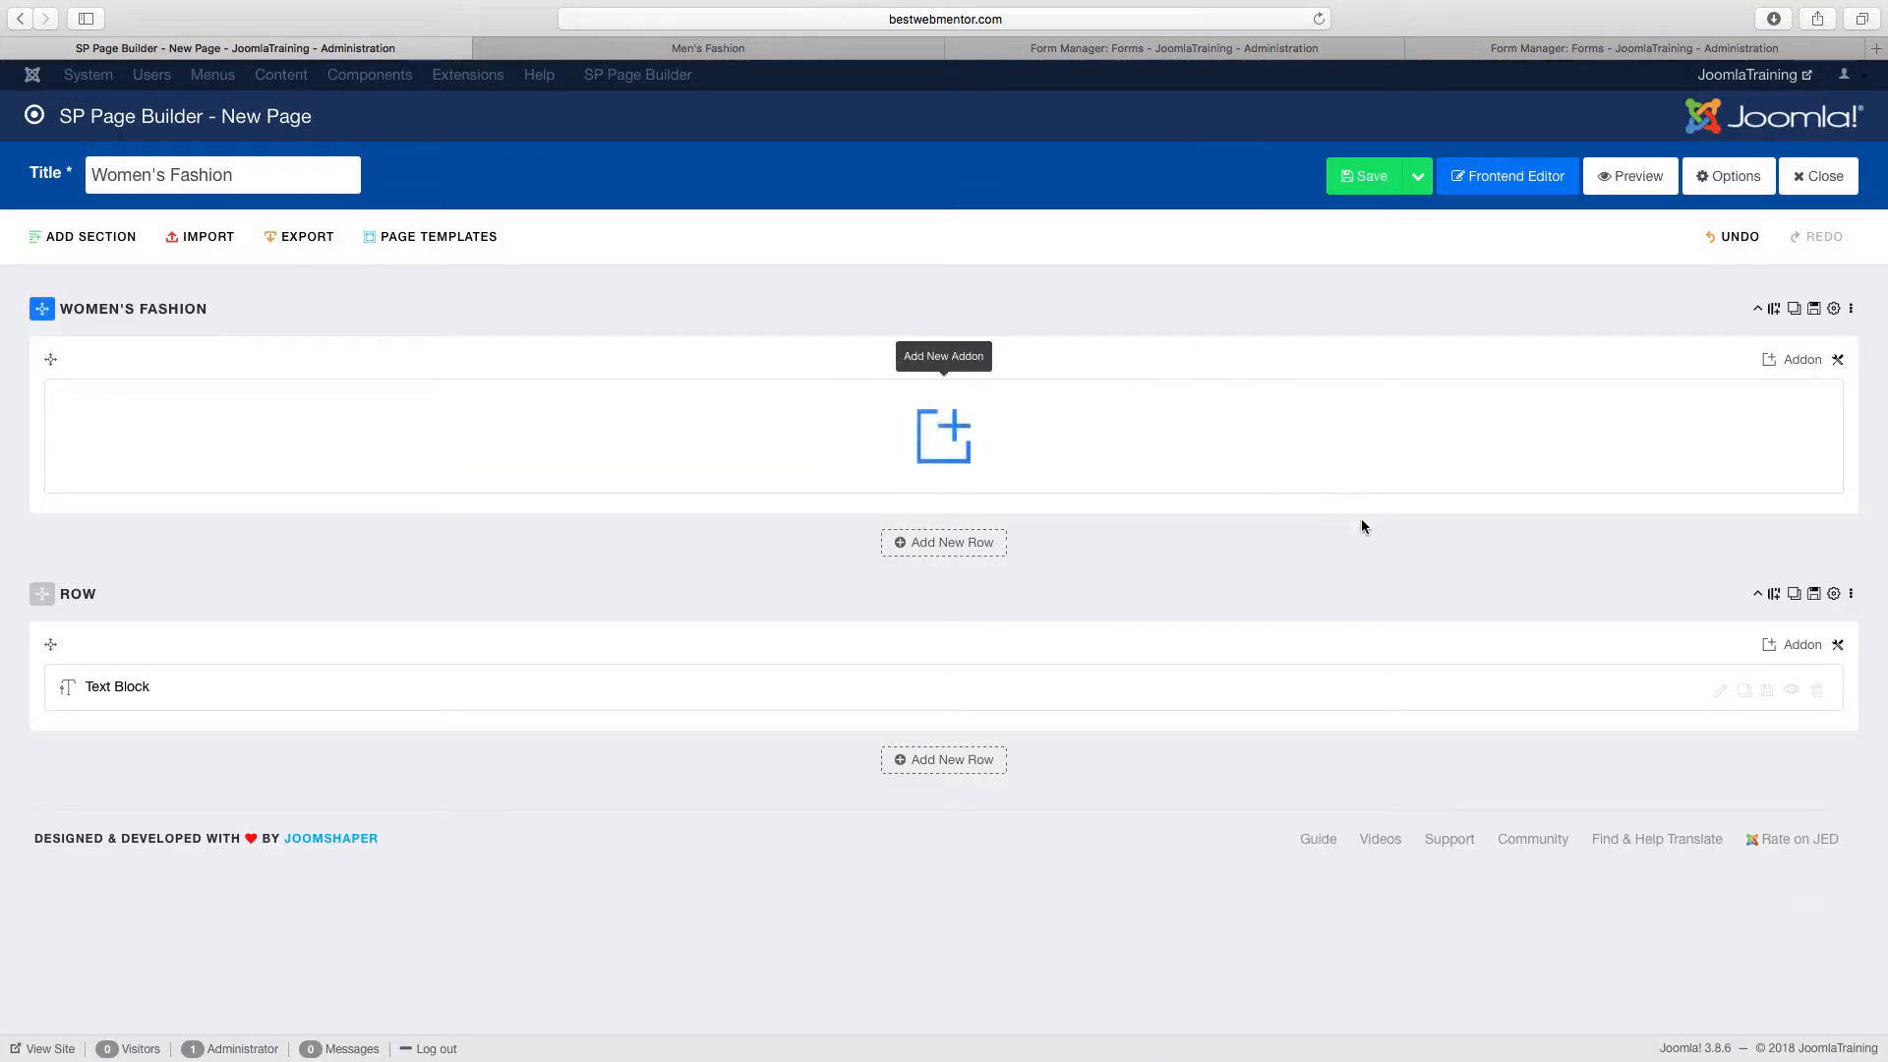
Save the Women's Fashion page and preview it on the site.
click(1418, 177)
click(1413, 301)
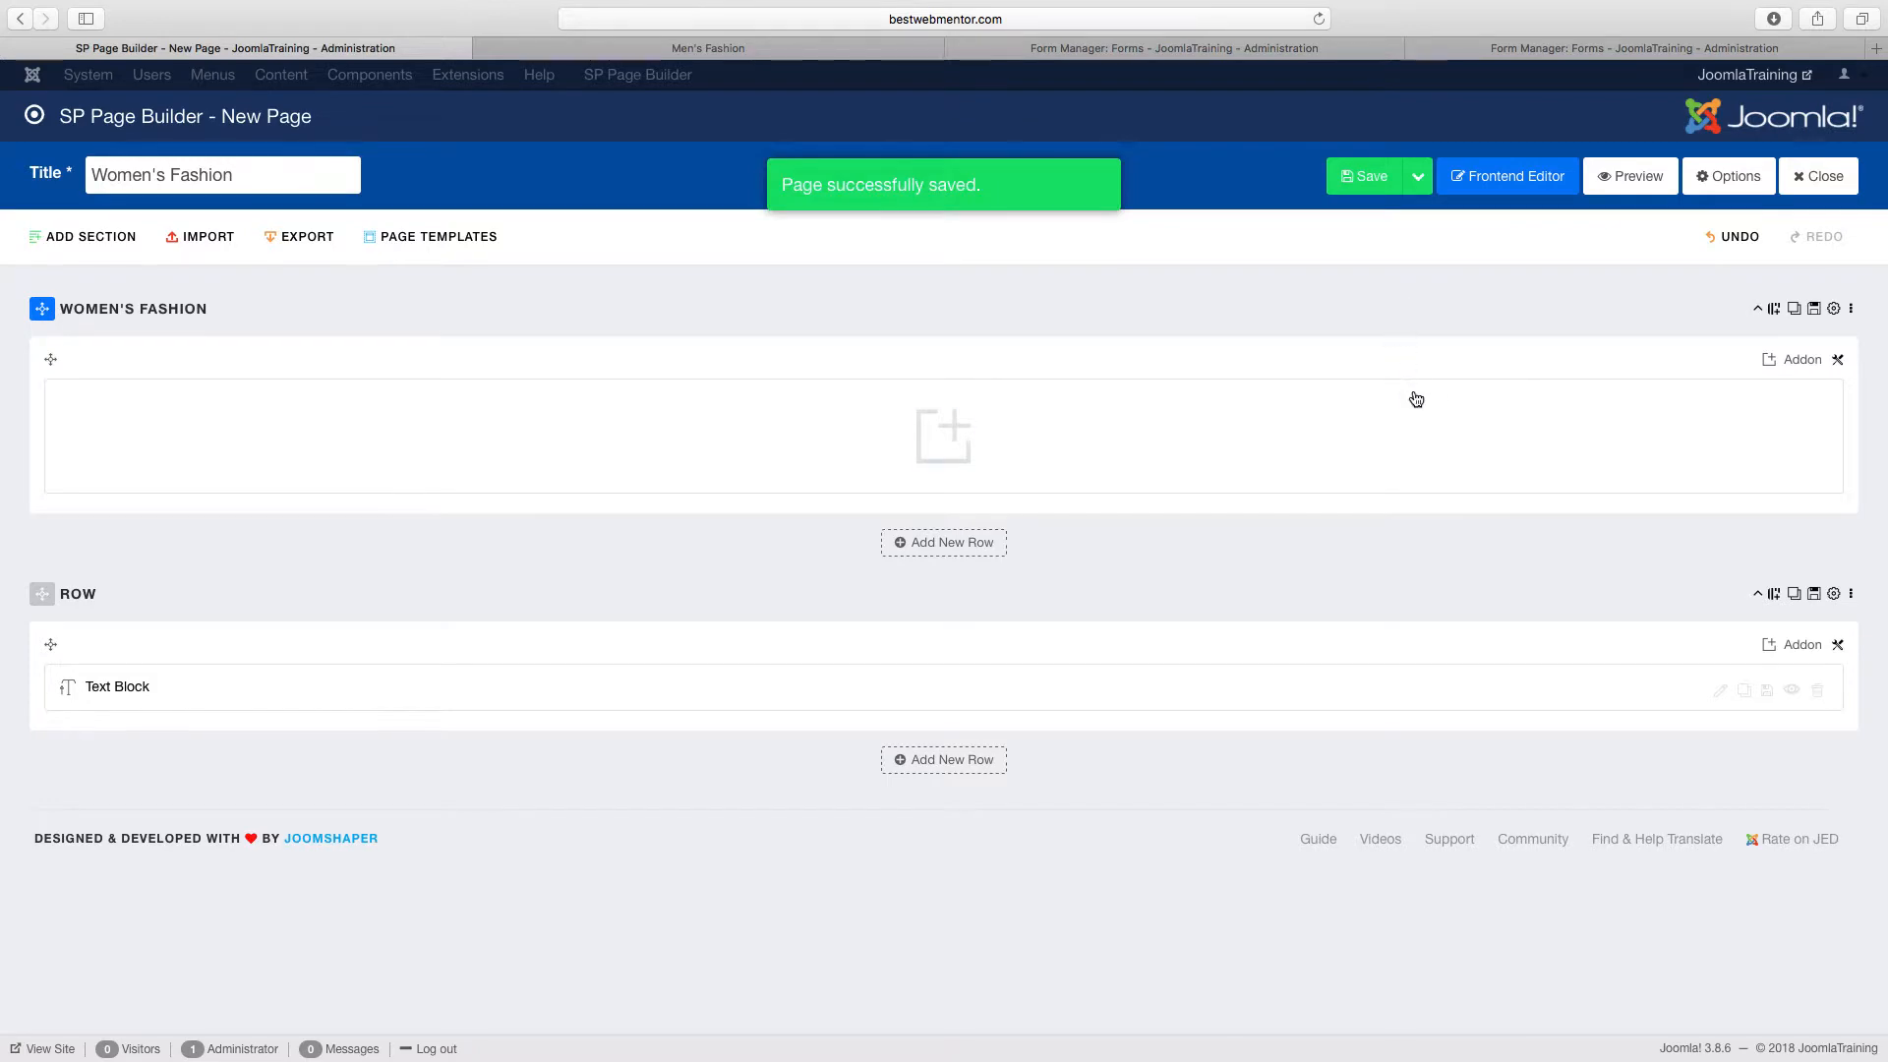
click(1634, 181)
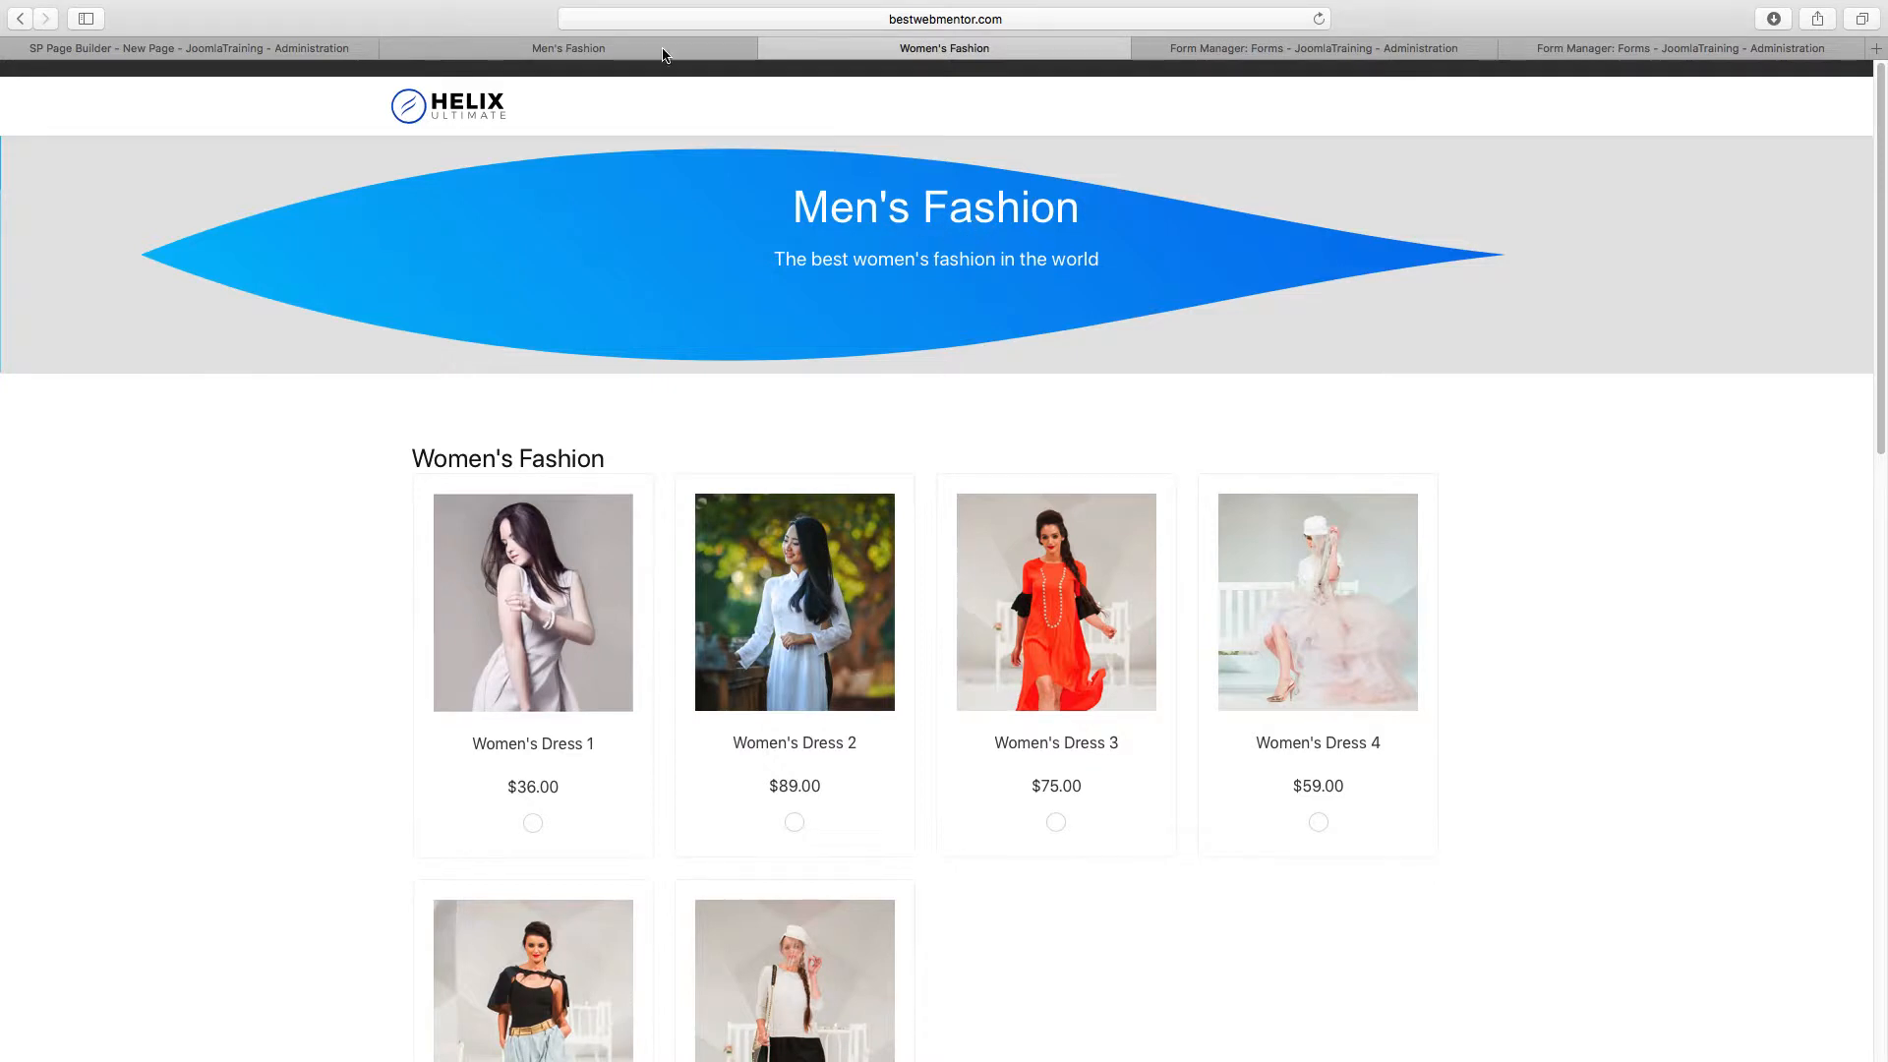
Change the first row's section title to "Women's Fashion", apply the row options and save the page.
click(295, 51)
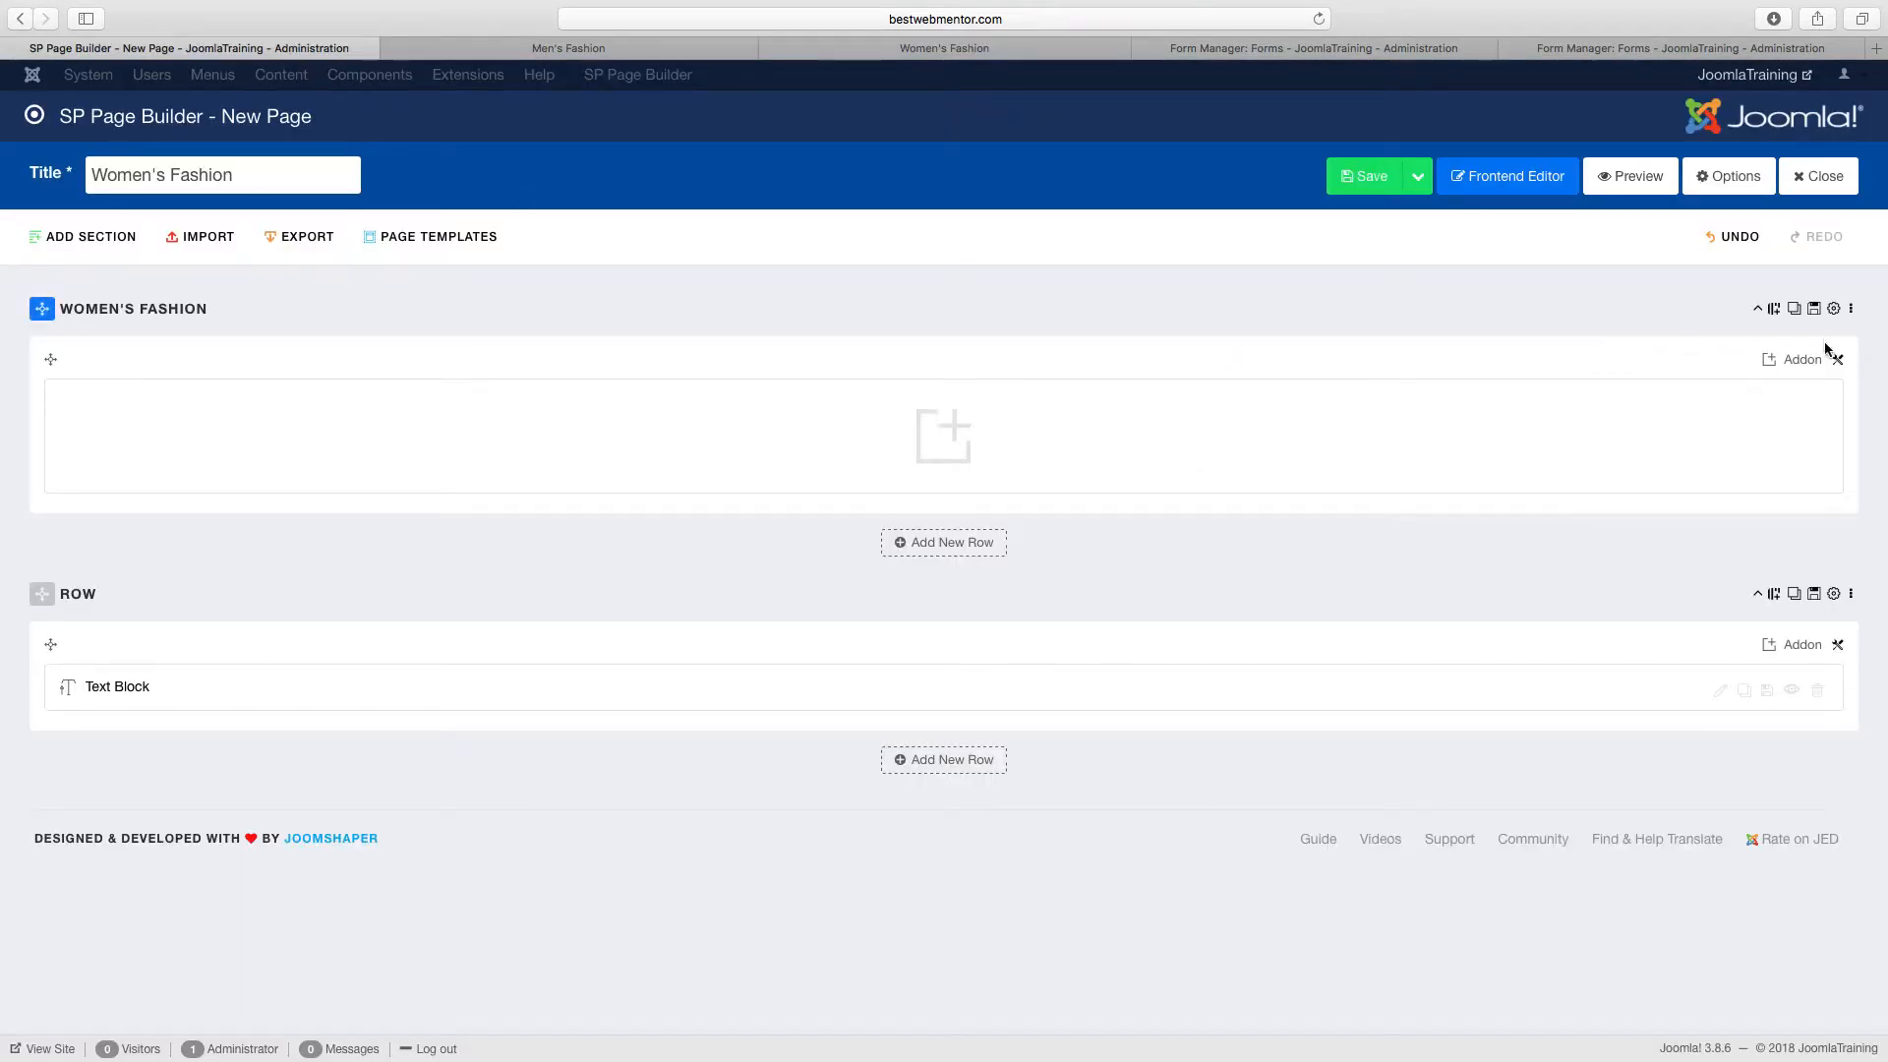
click(1834, 309)
click(645, 430)
double_click(644, 430)
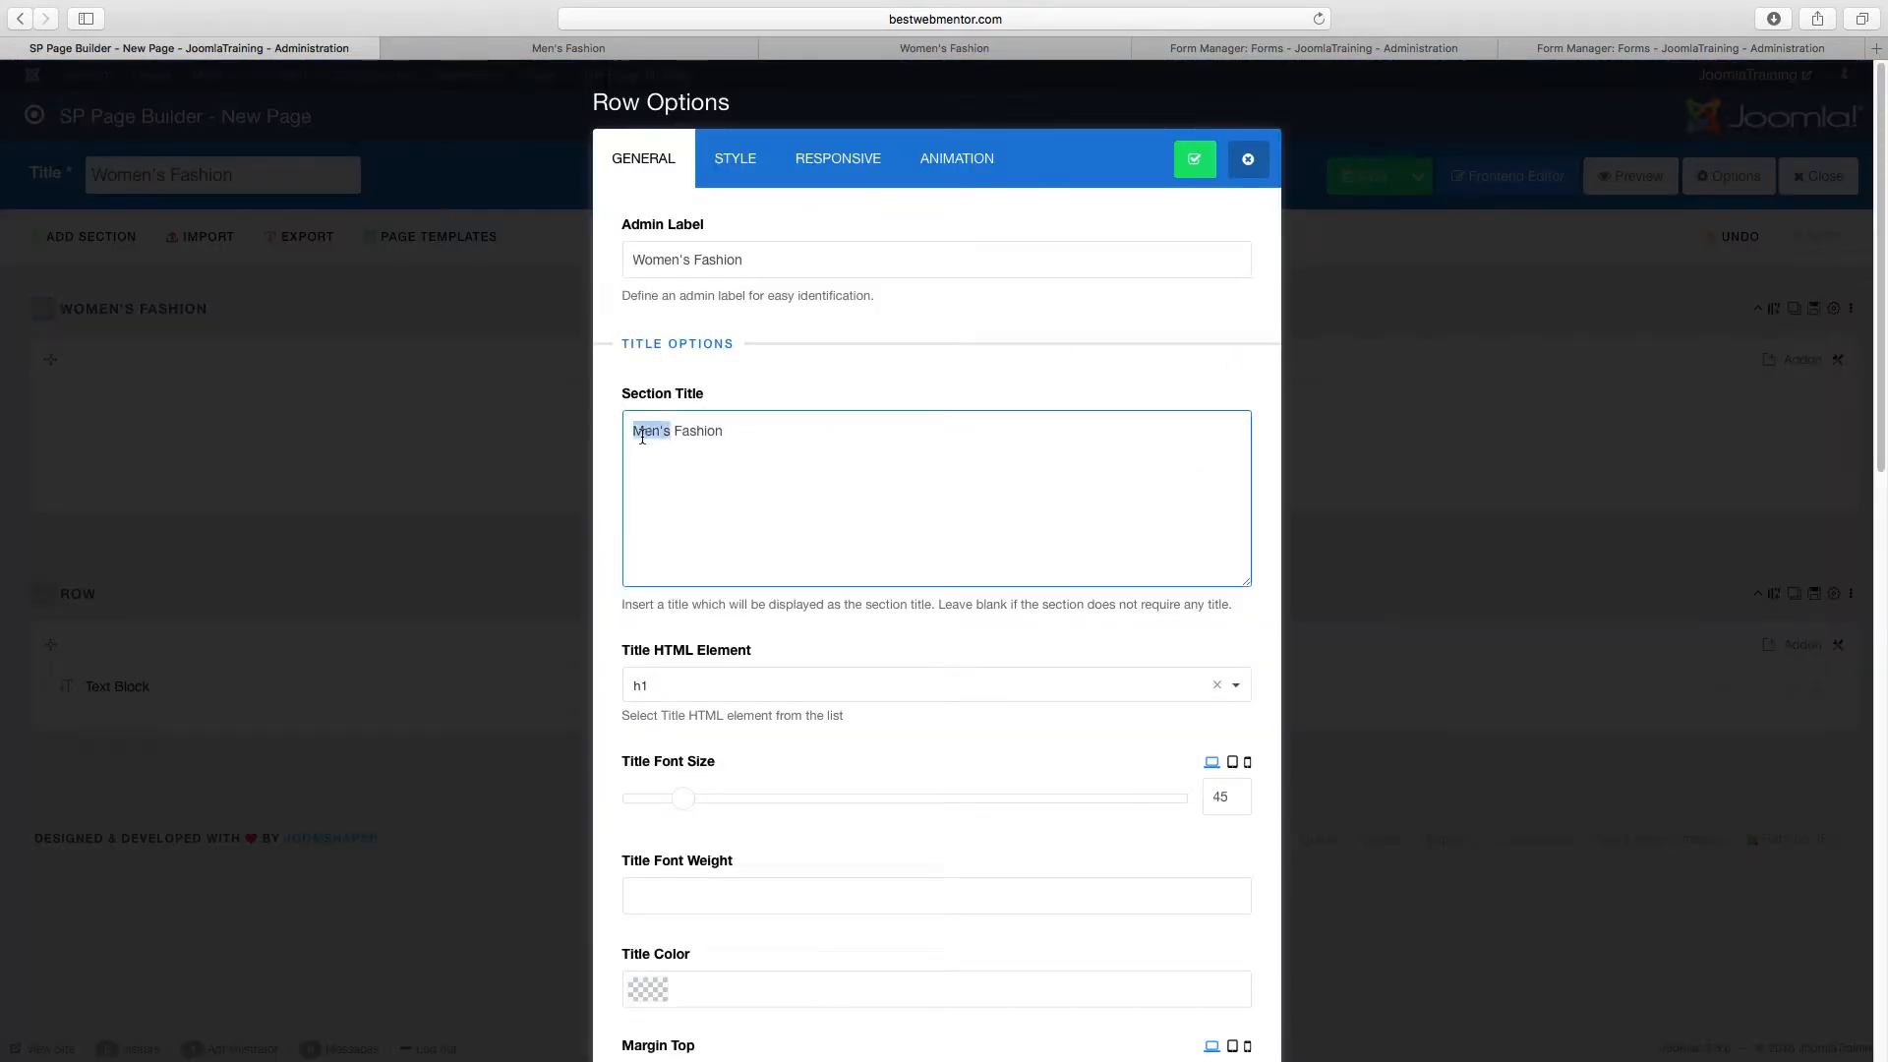
text(W)
text(om)
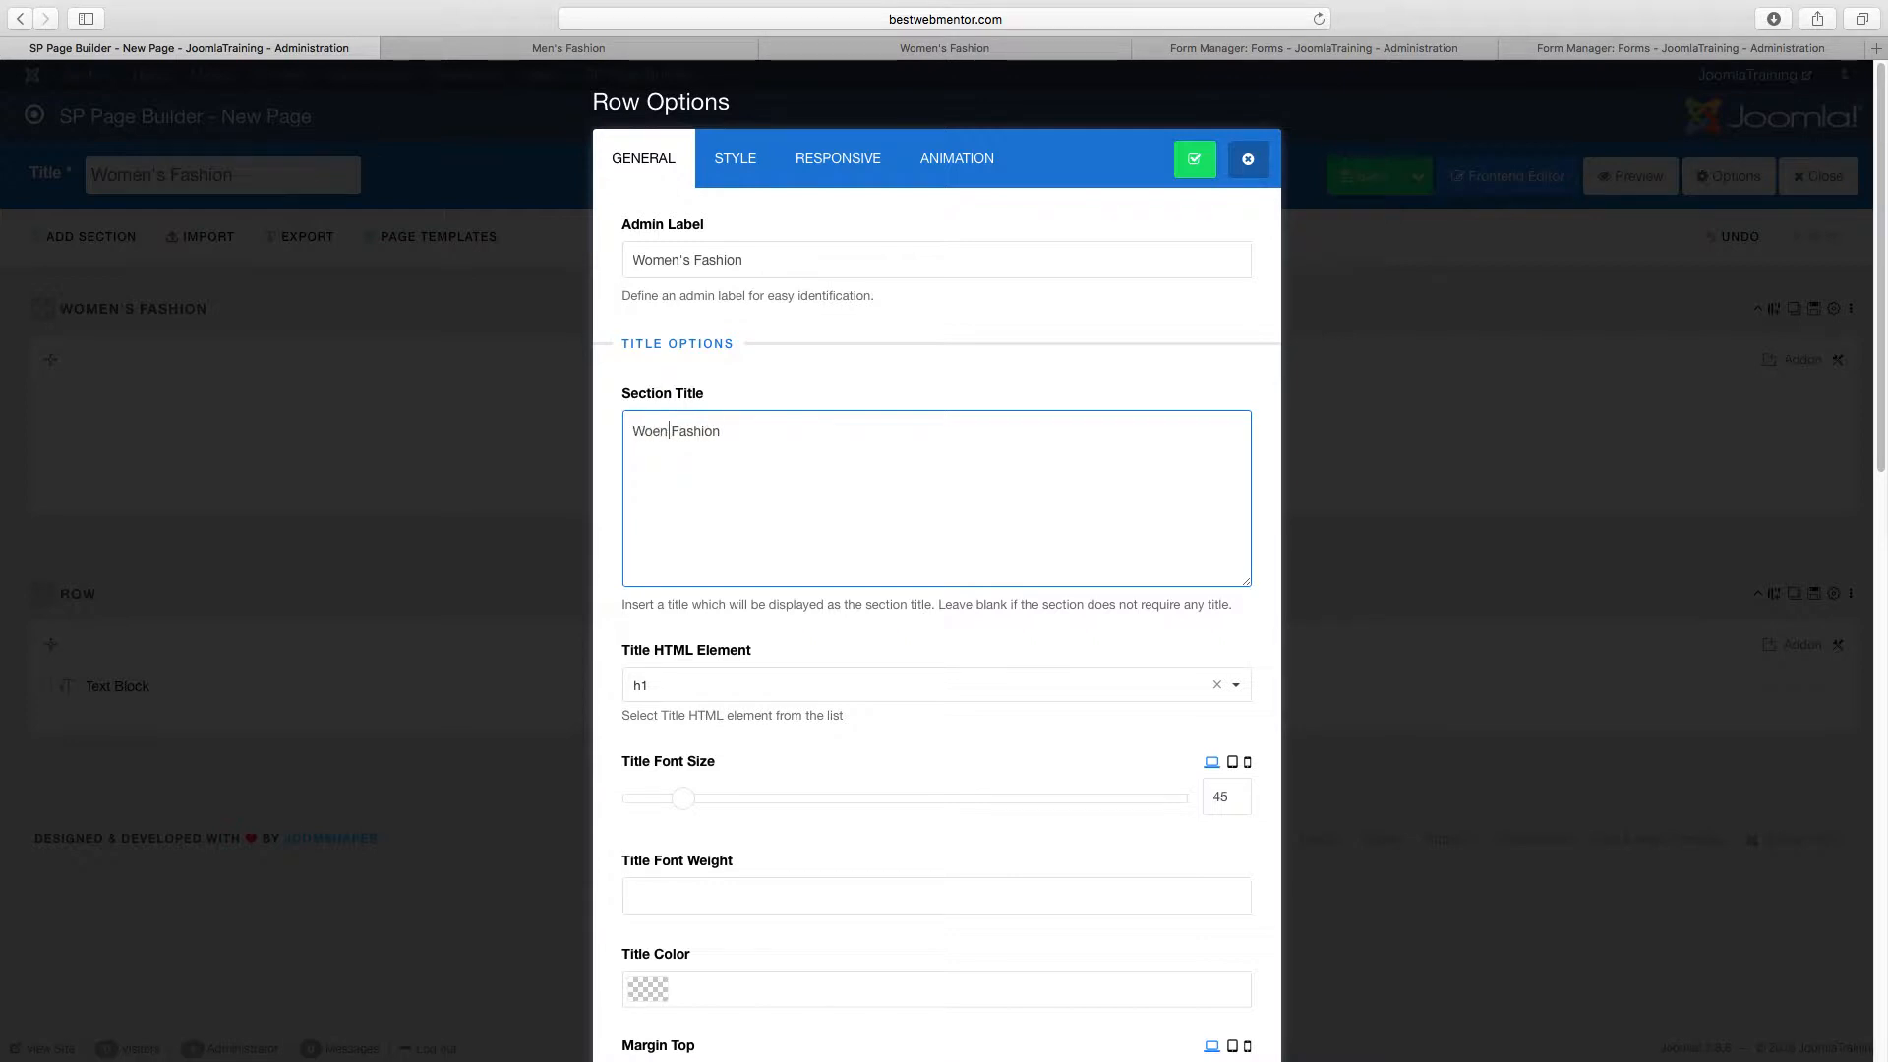
text(en's)
click(1192, 159)
click(1360, 178)
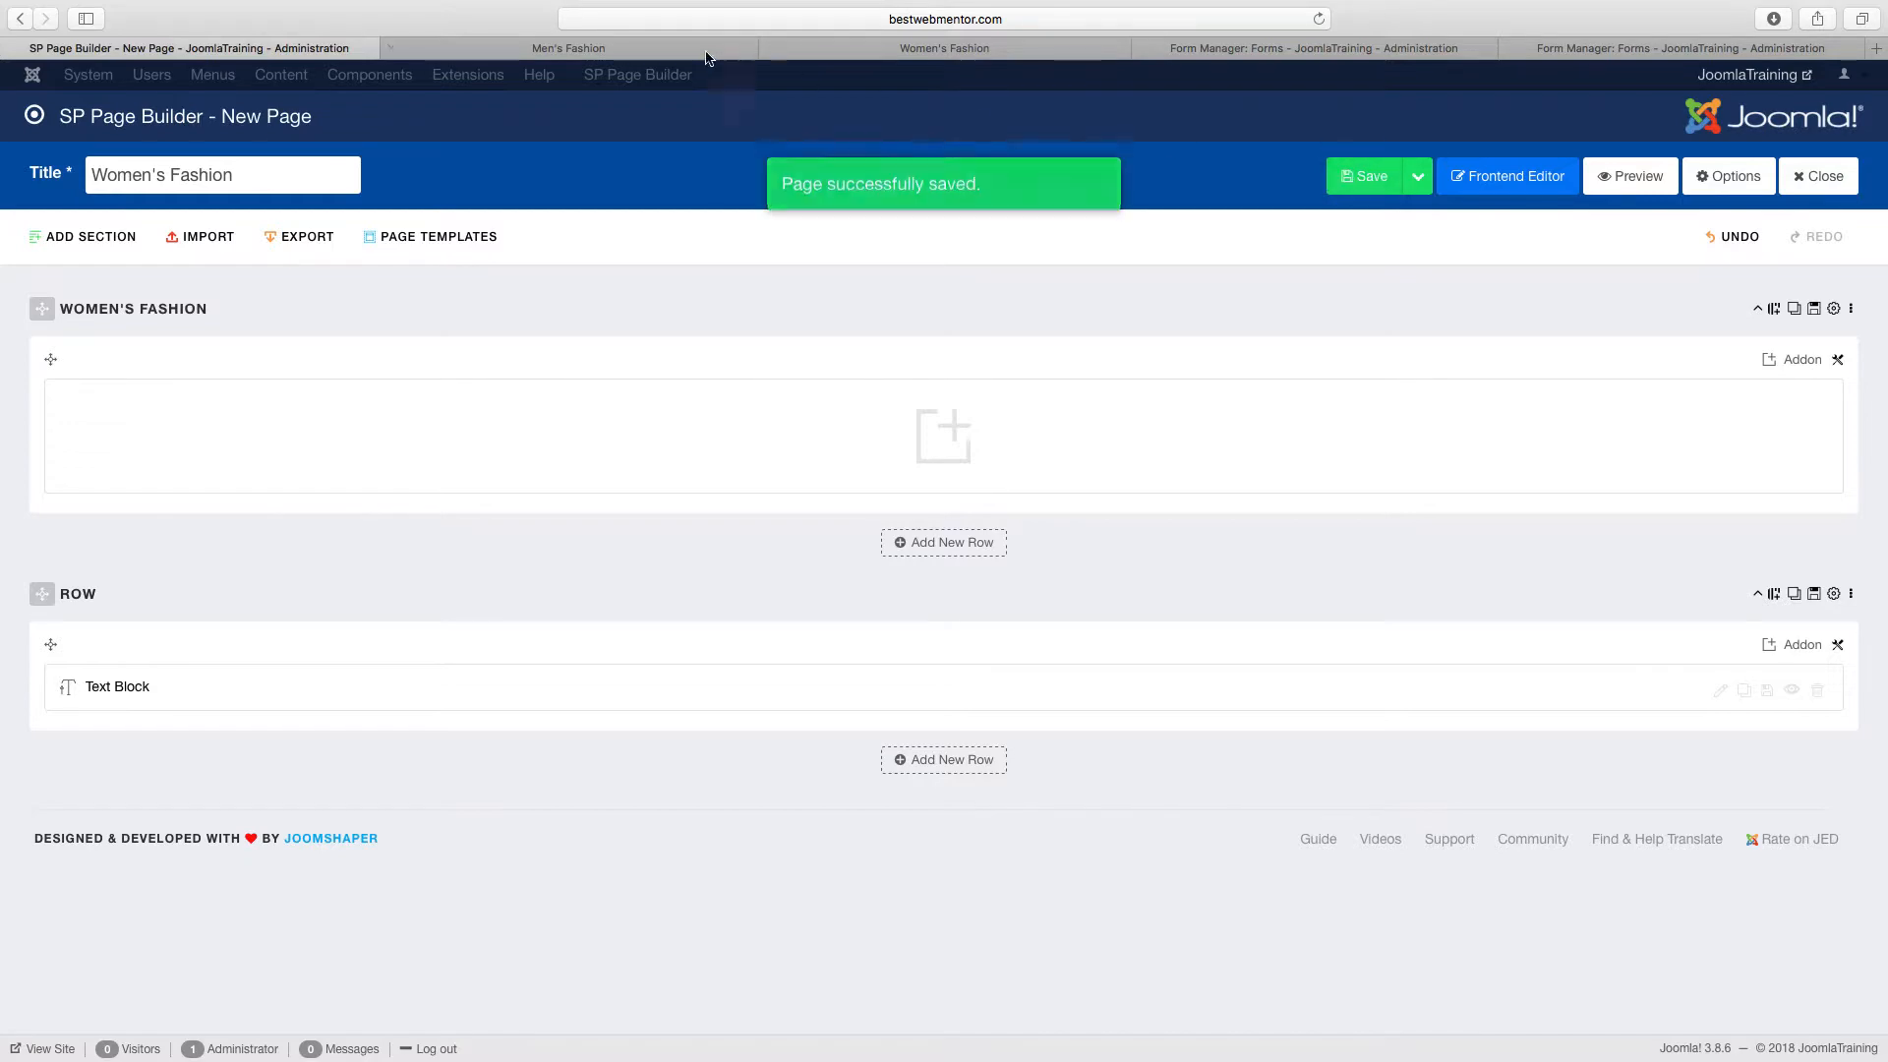
Close the old Men's Fashion preview, reload the Women's Fashion preview and check its header and products.
click(701, 54)
click(391, 48)
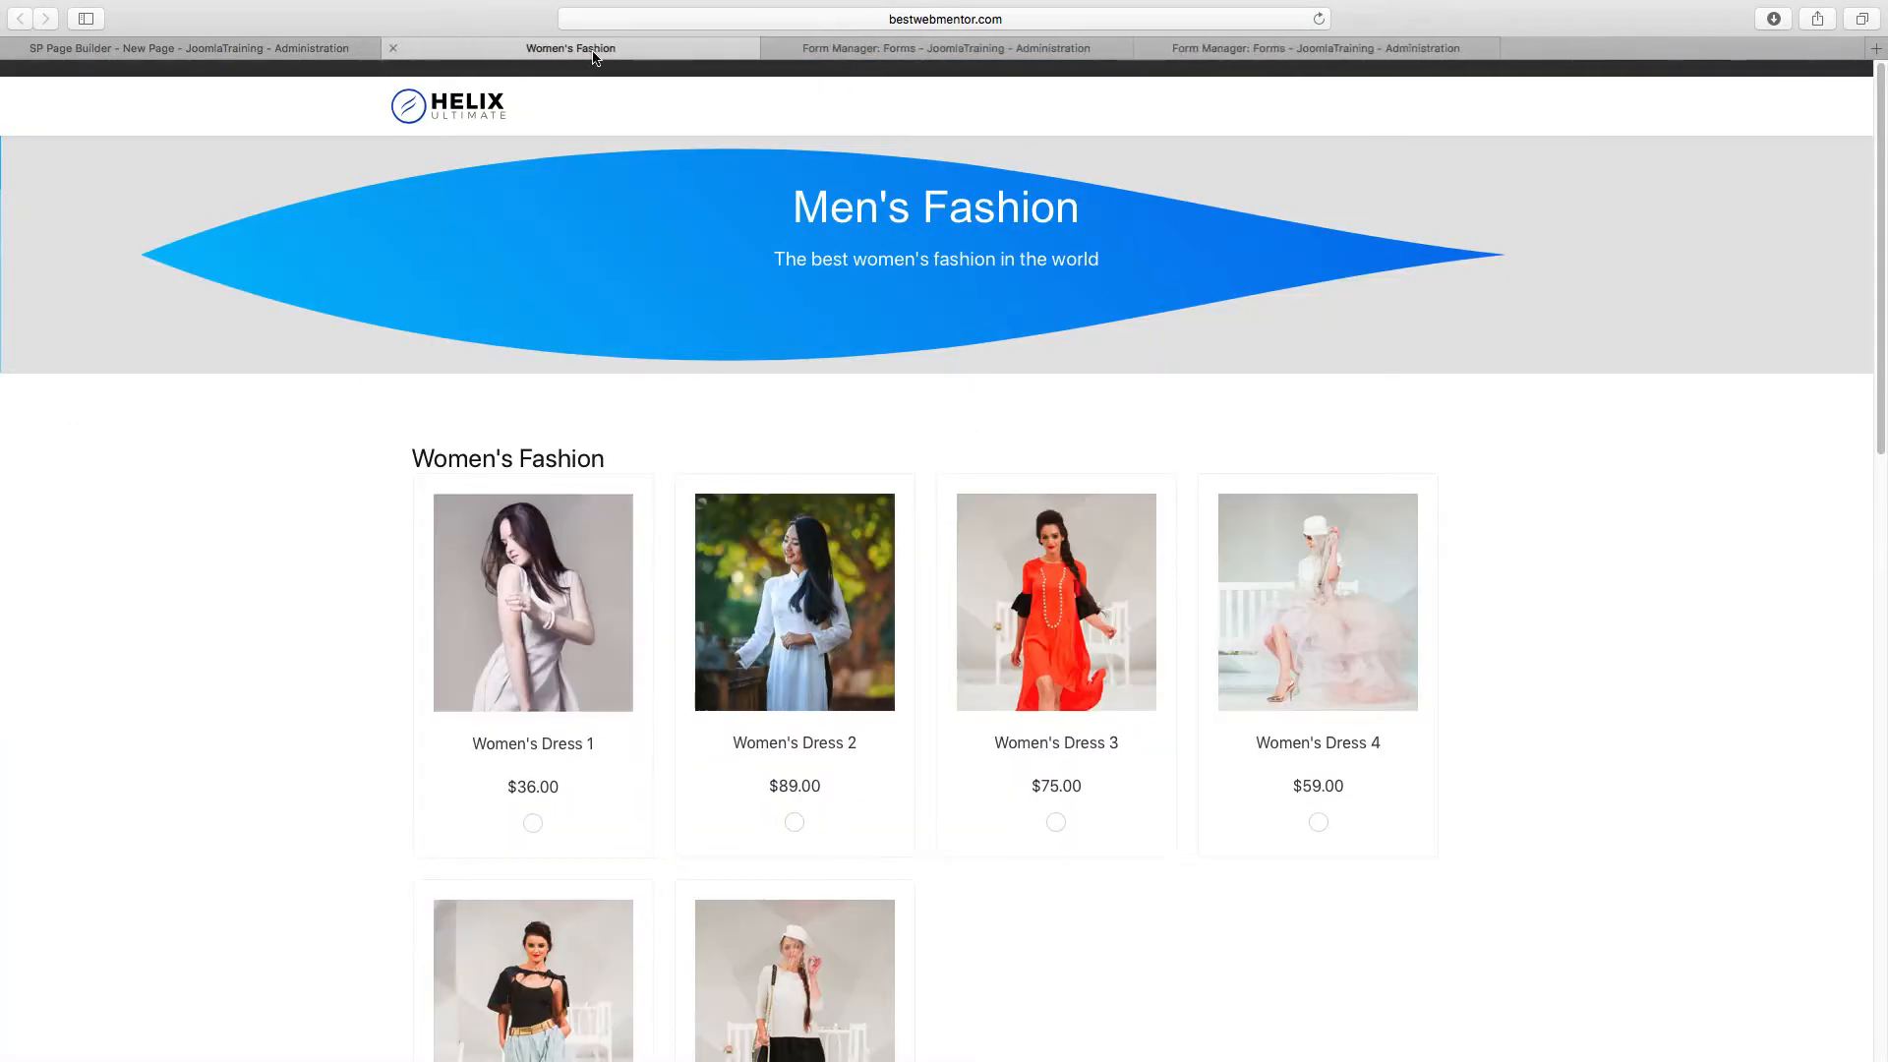
click(1319, 20)
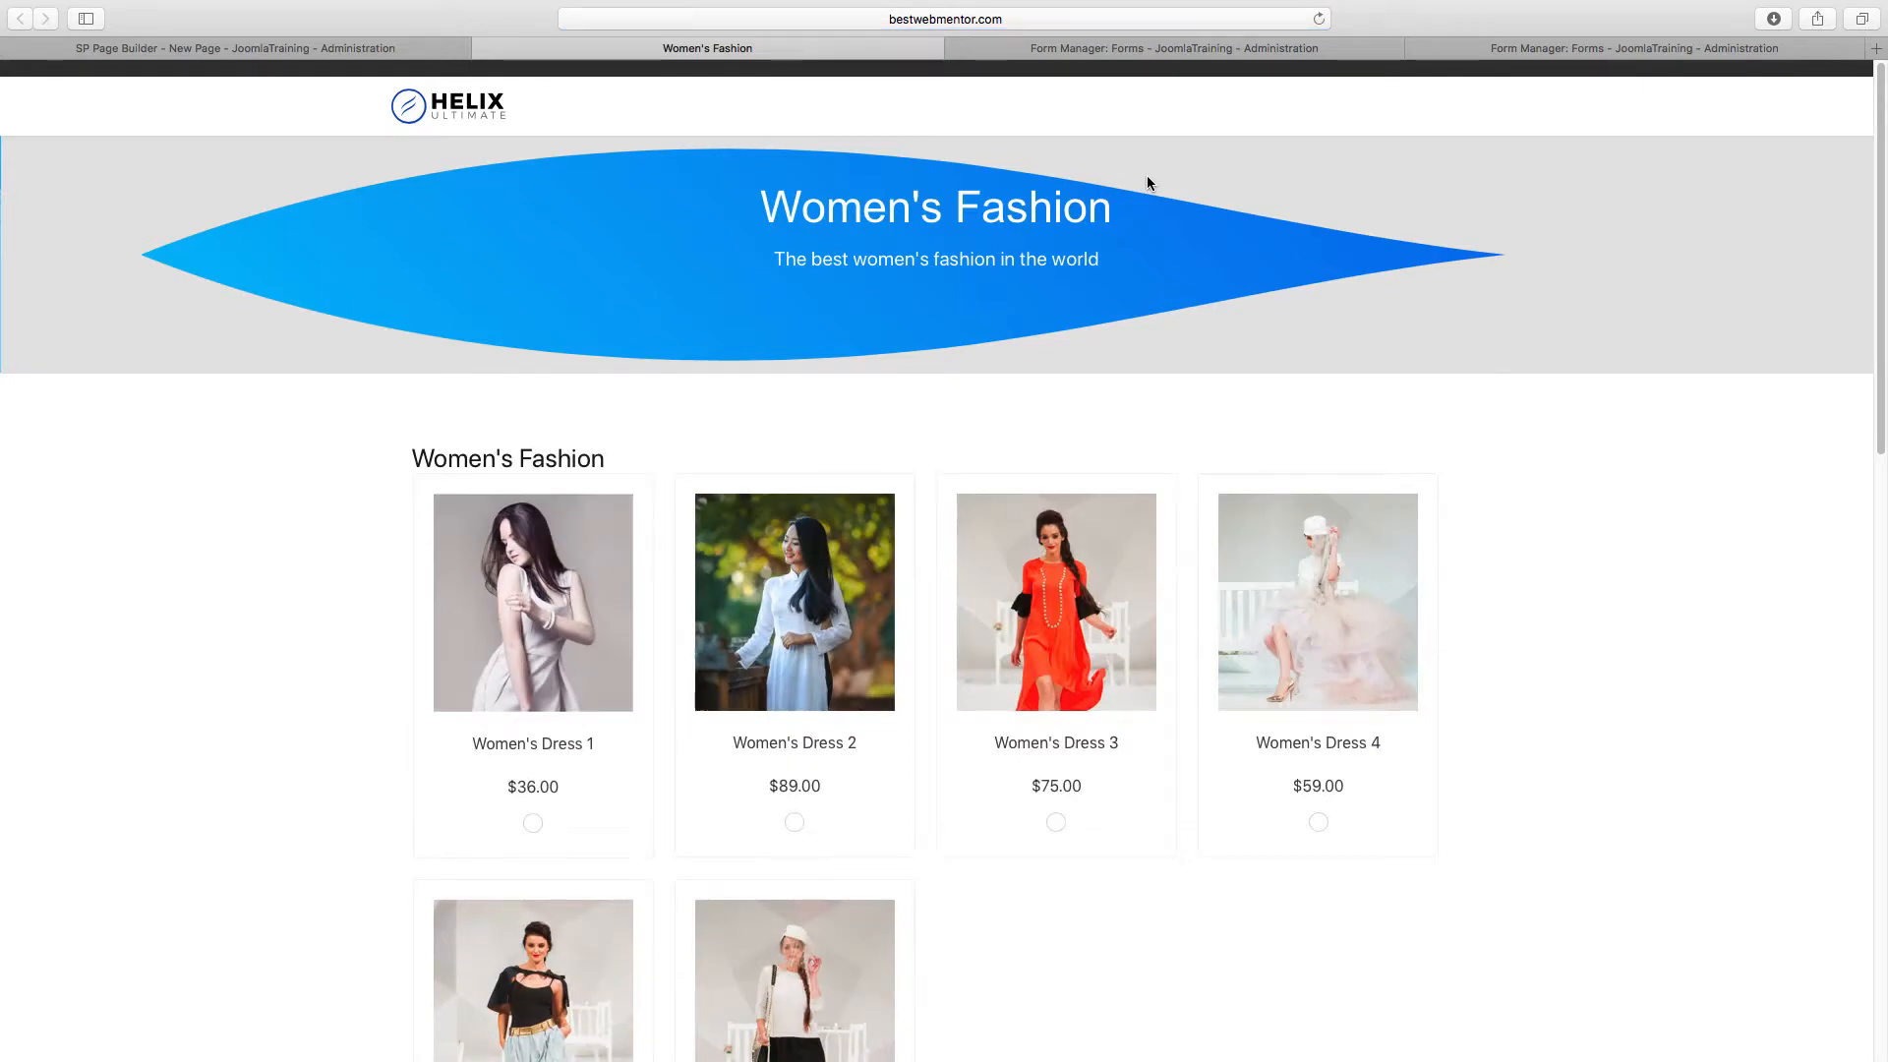
scroll(1147, 183, down, 5)
scroll(688, 296, up, 1)
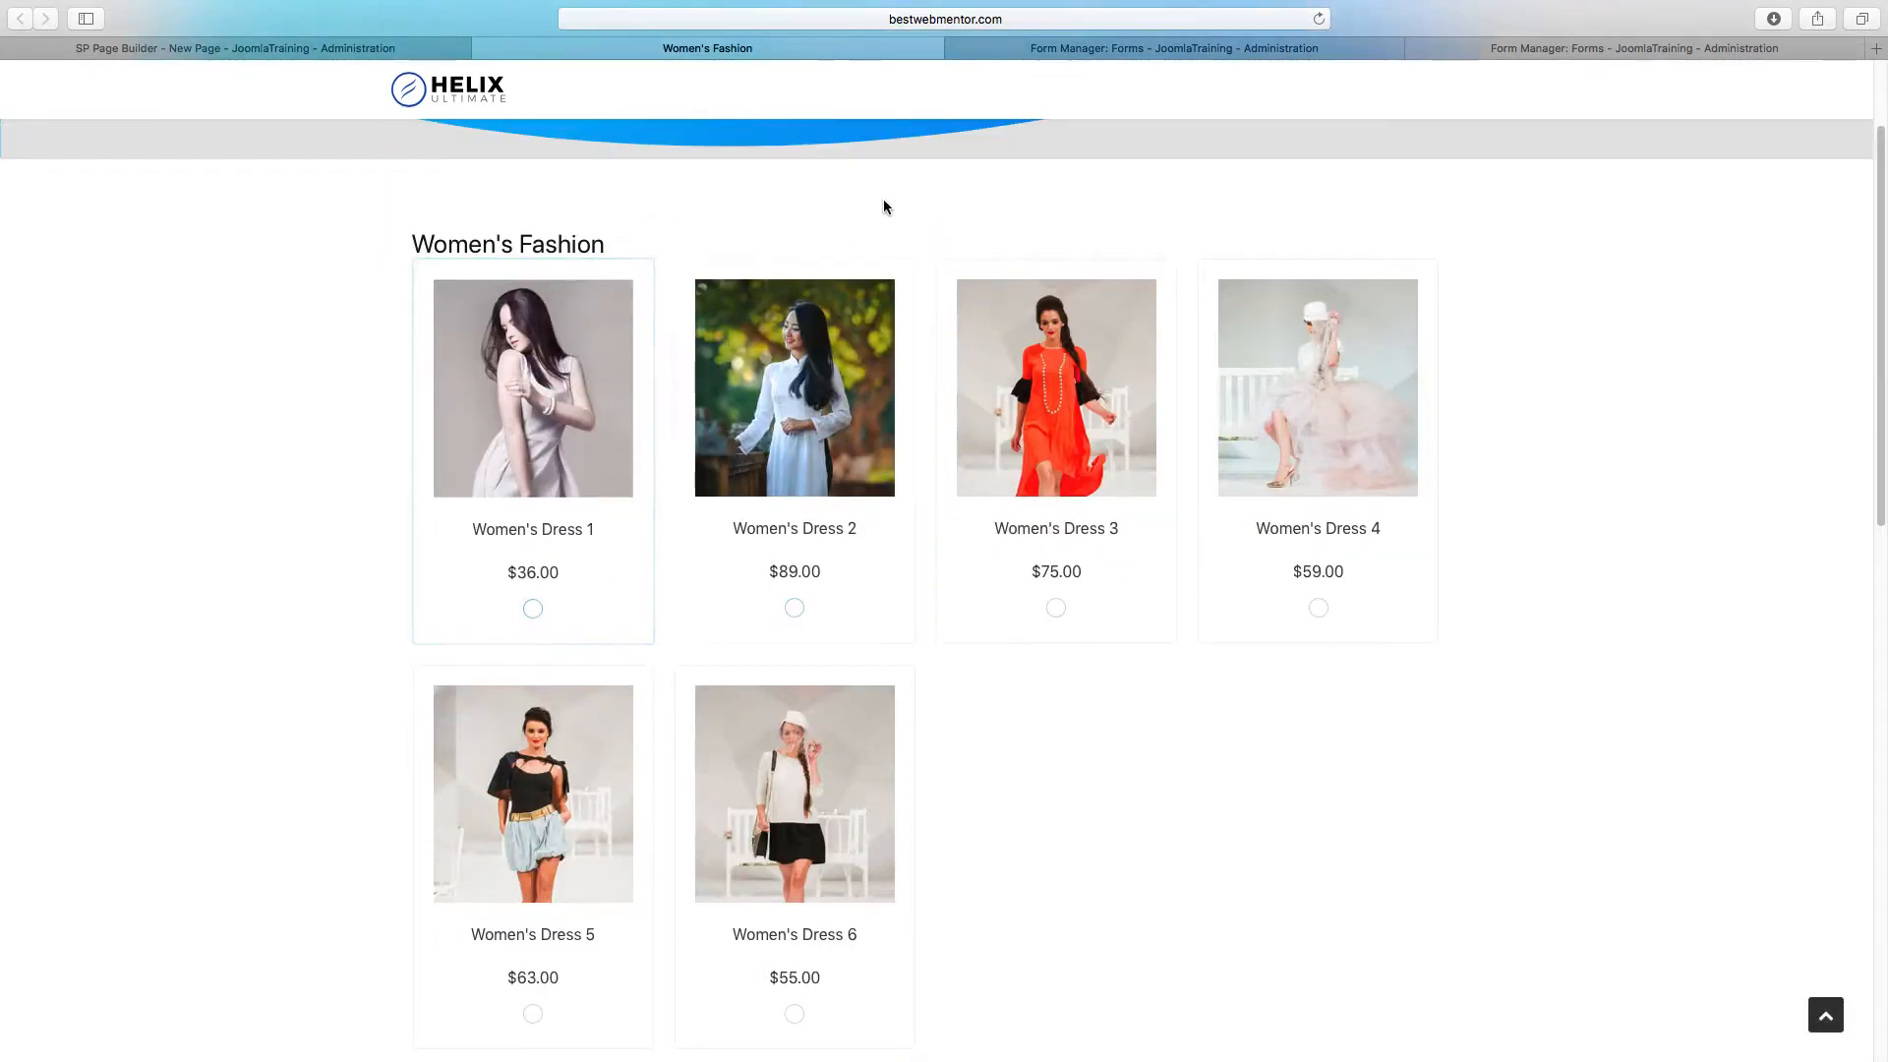
Turn off Display Form Title in the Women's Fashion form's general settings, then save and close the form.
click(1090, 41)
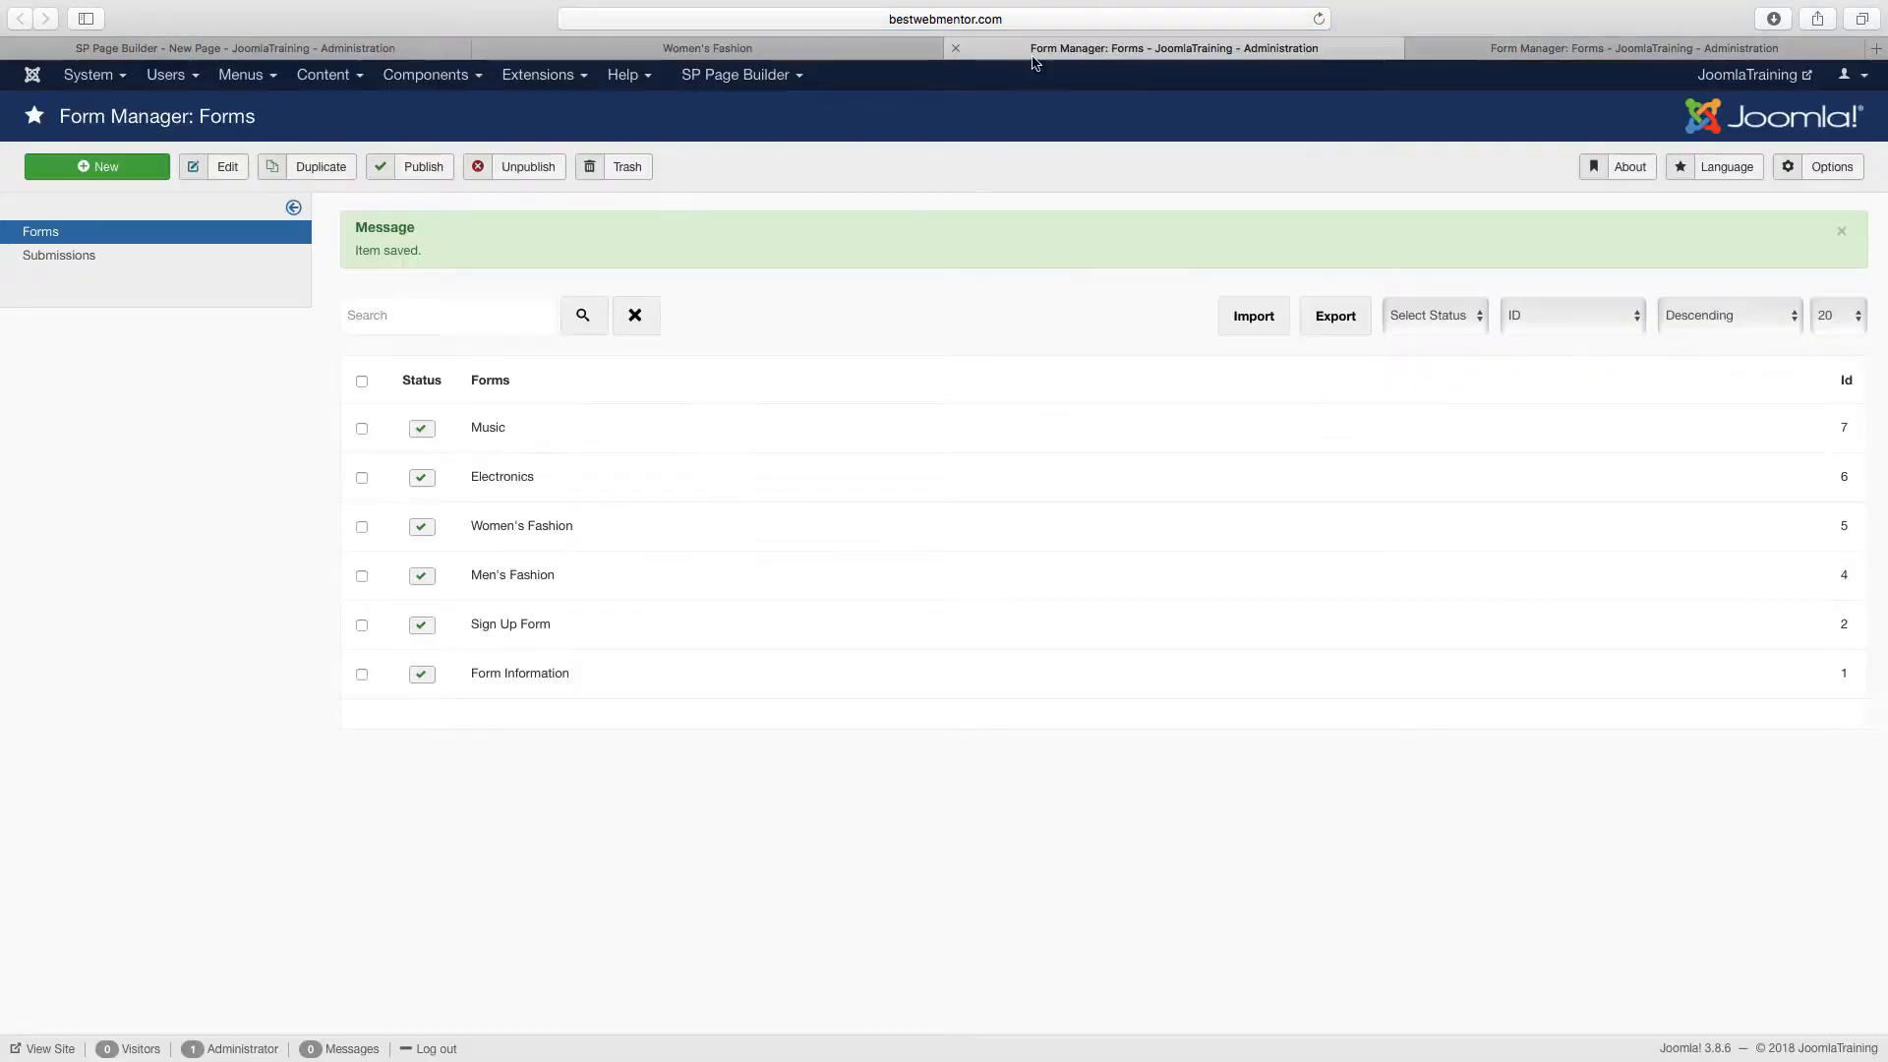
click(533, 530)
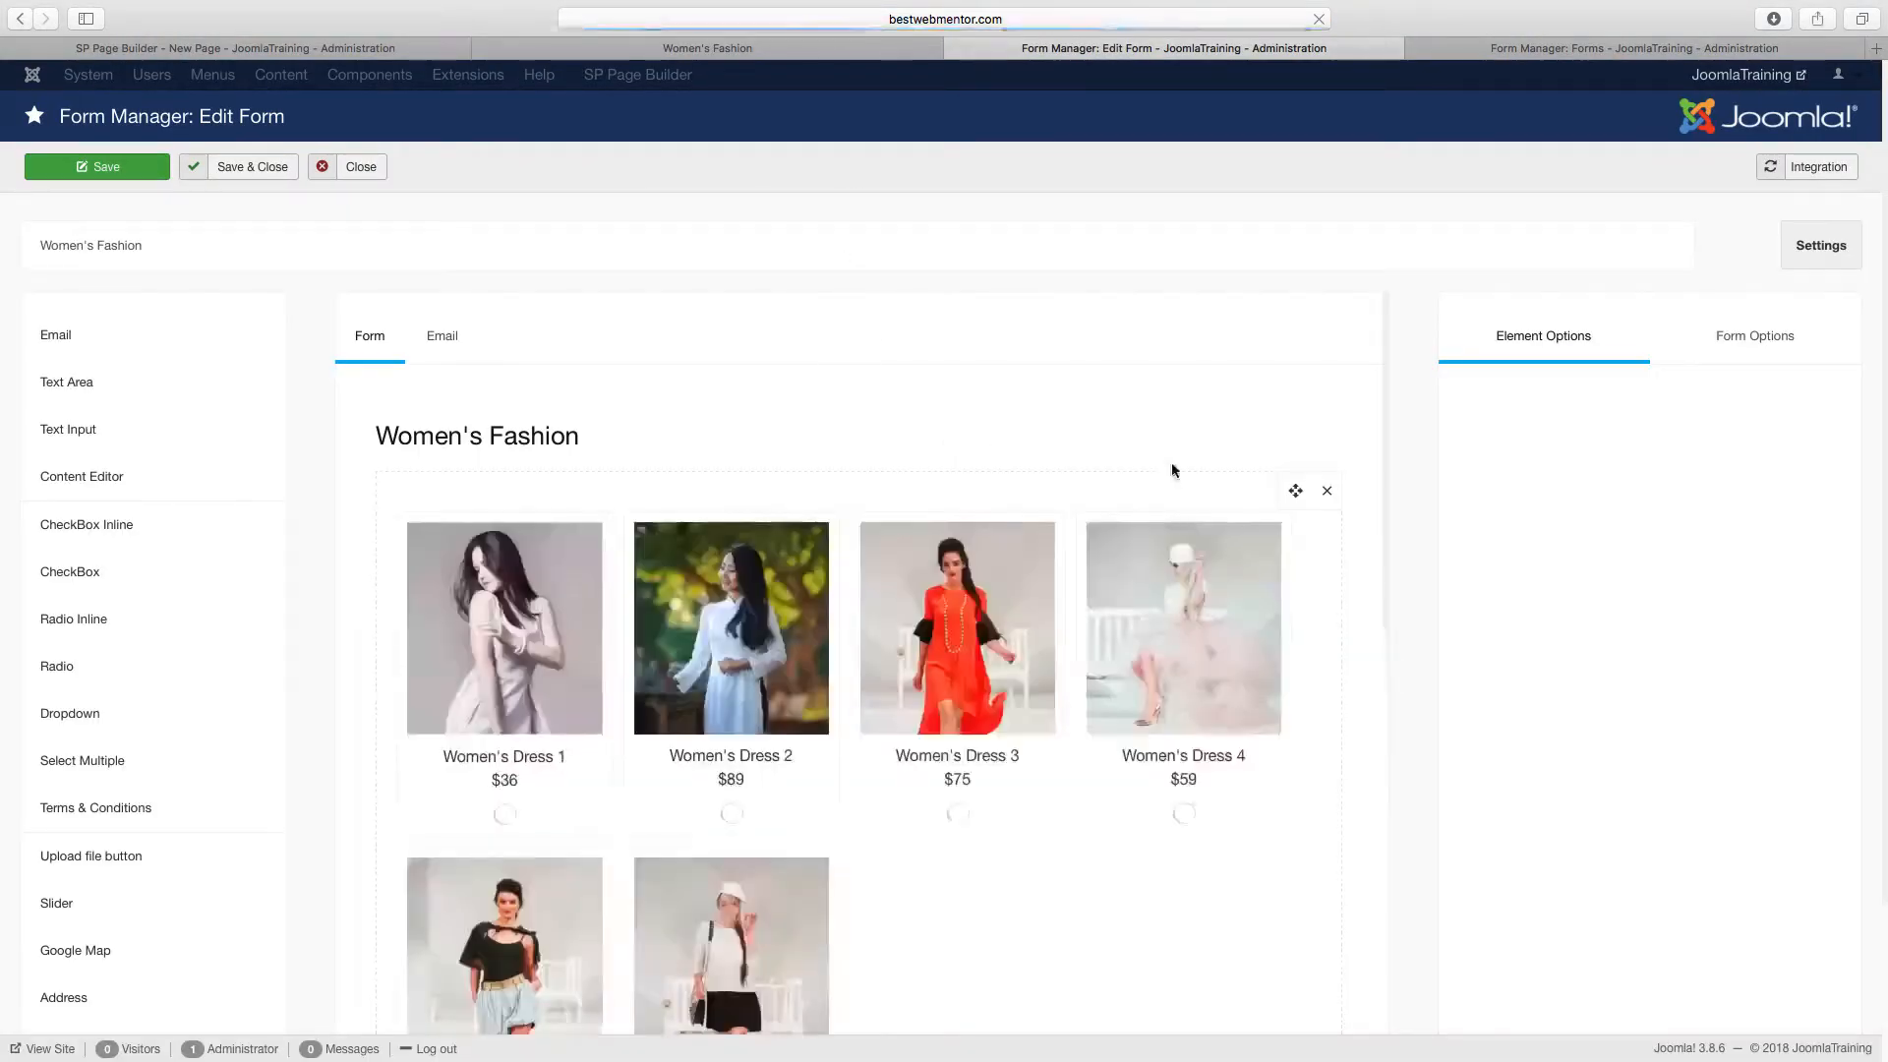
scroll(1161, 464, down, 6)
scroll(1151, 457, up, 6)
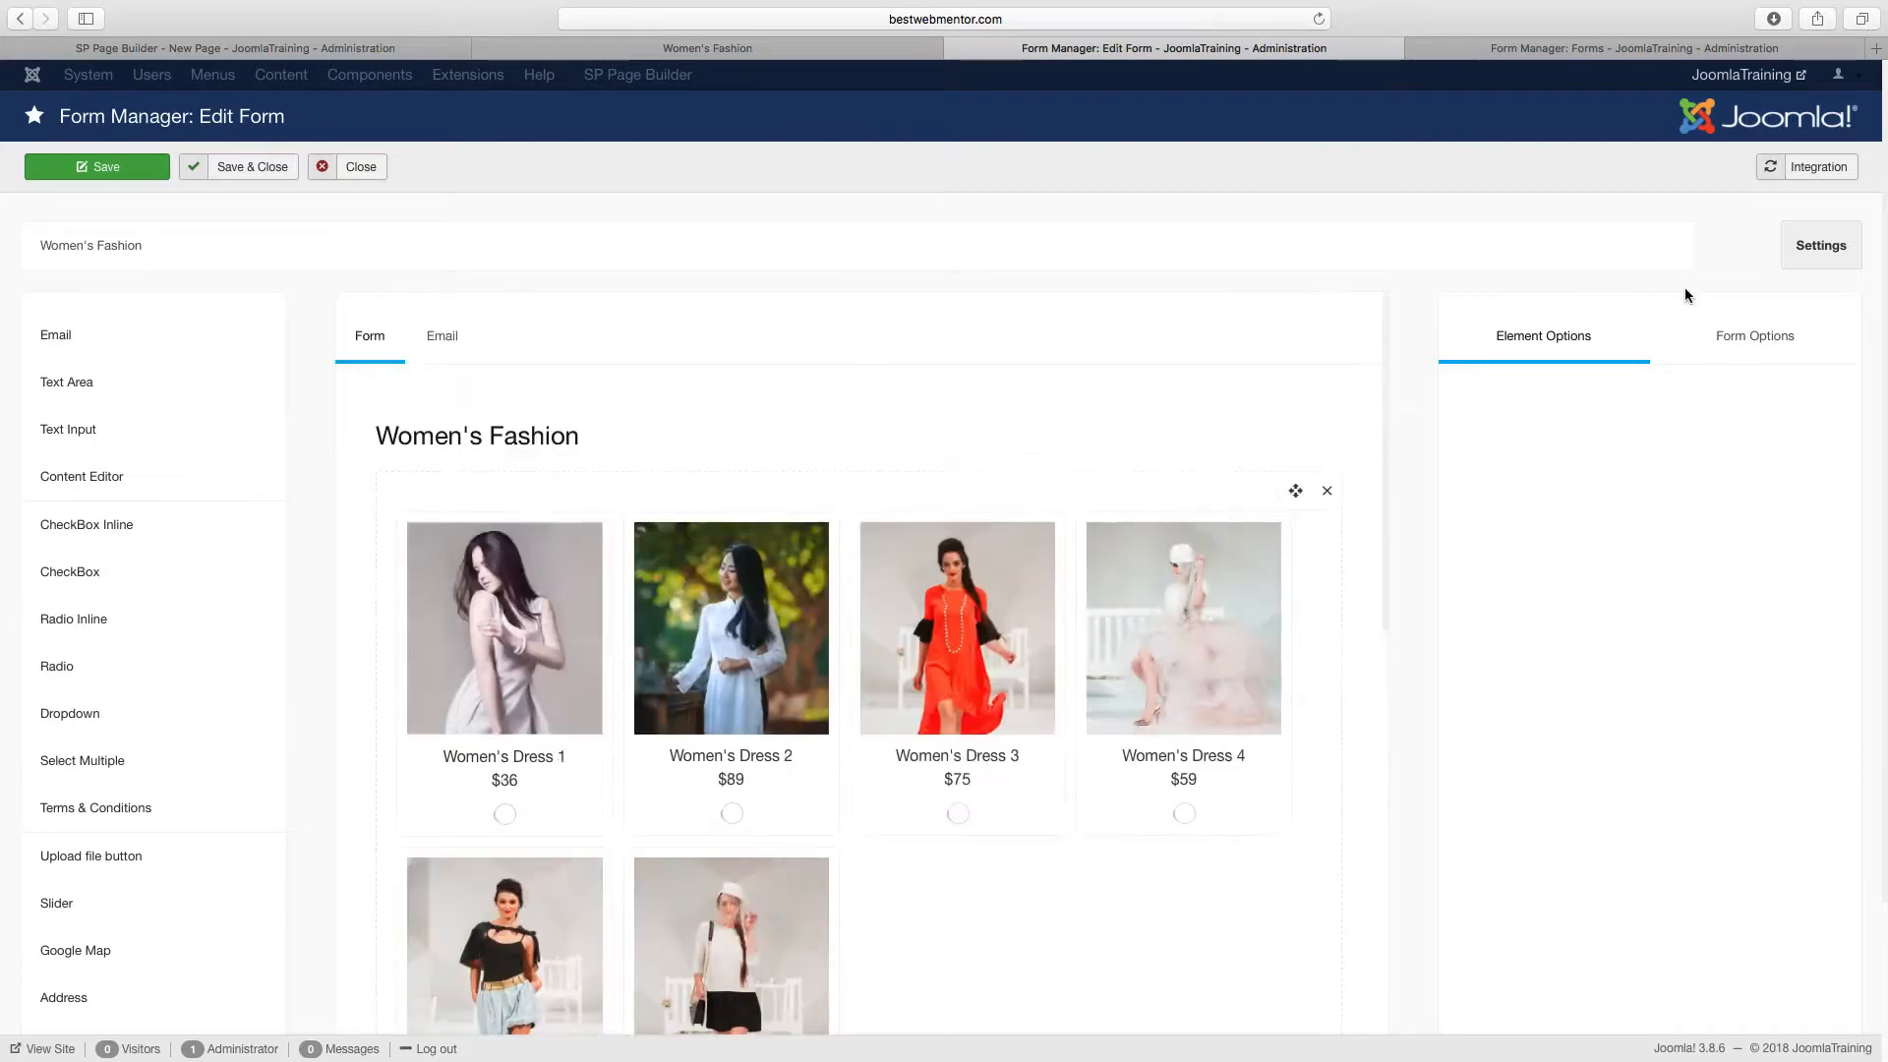
click(1821, 246)
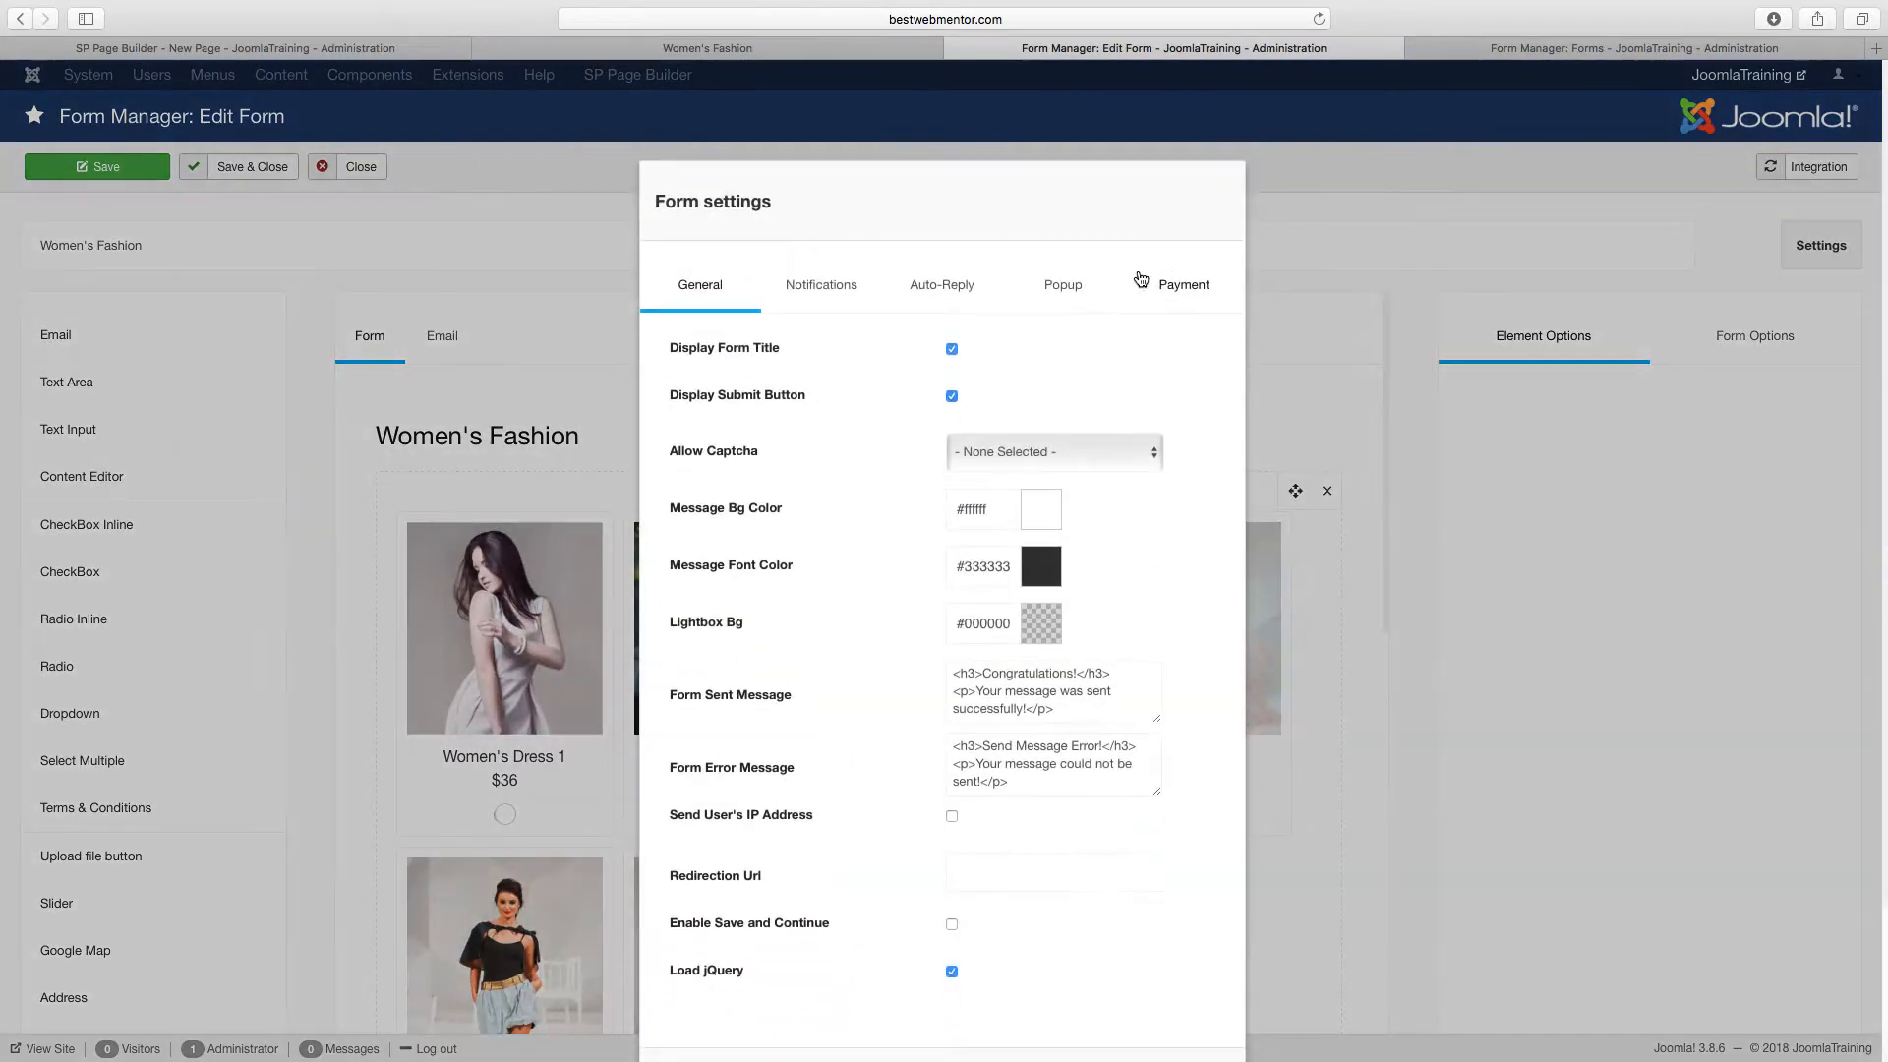
click(952, 351)
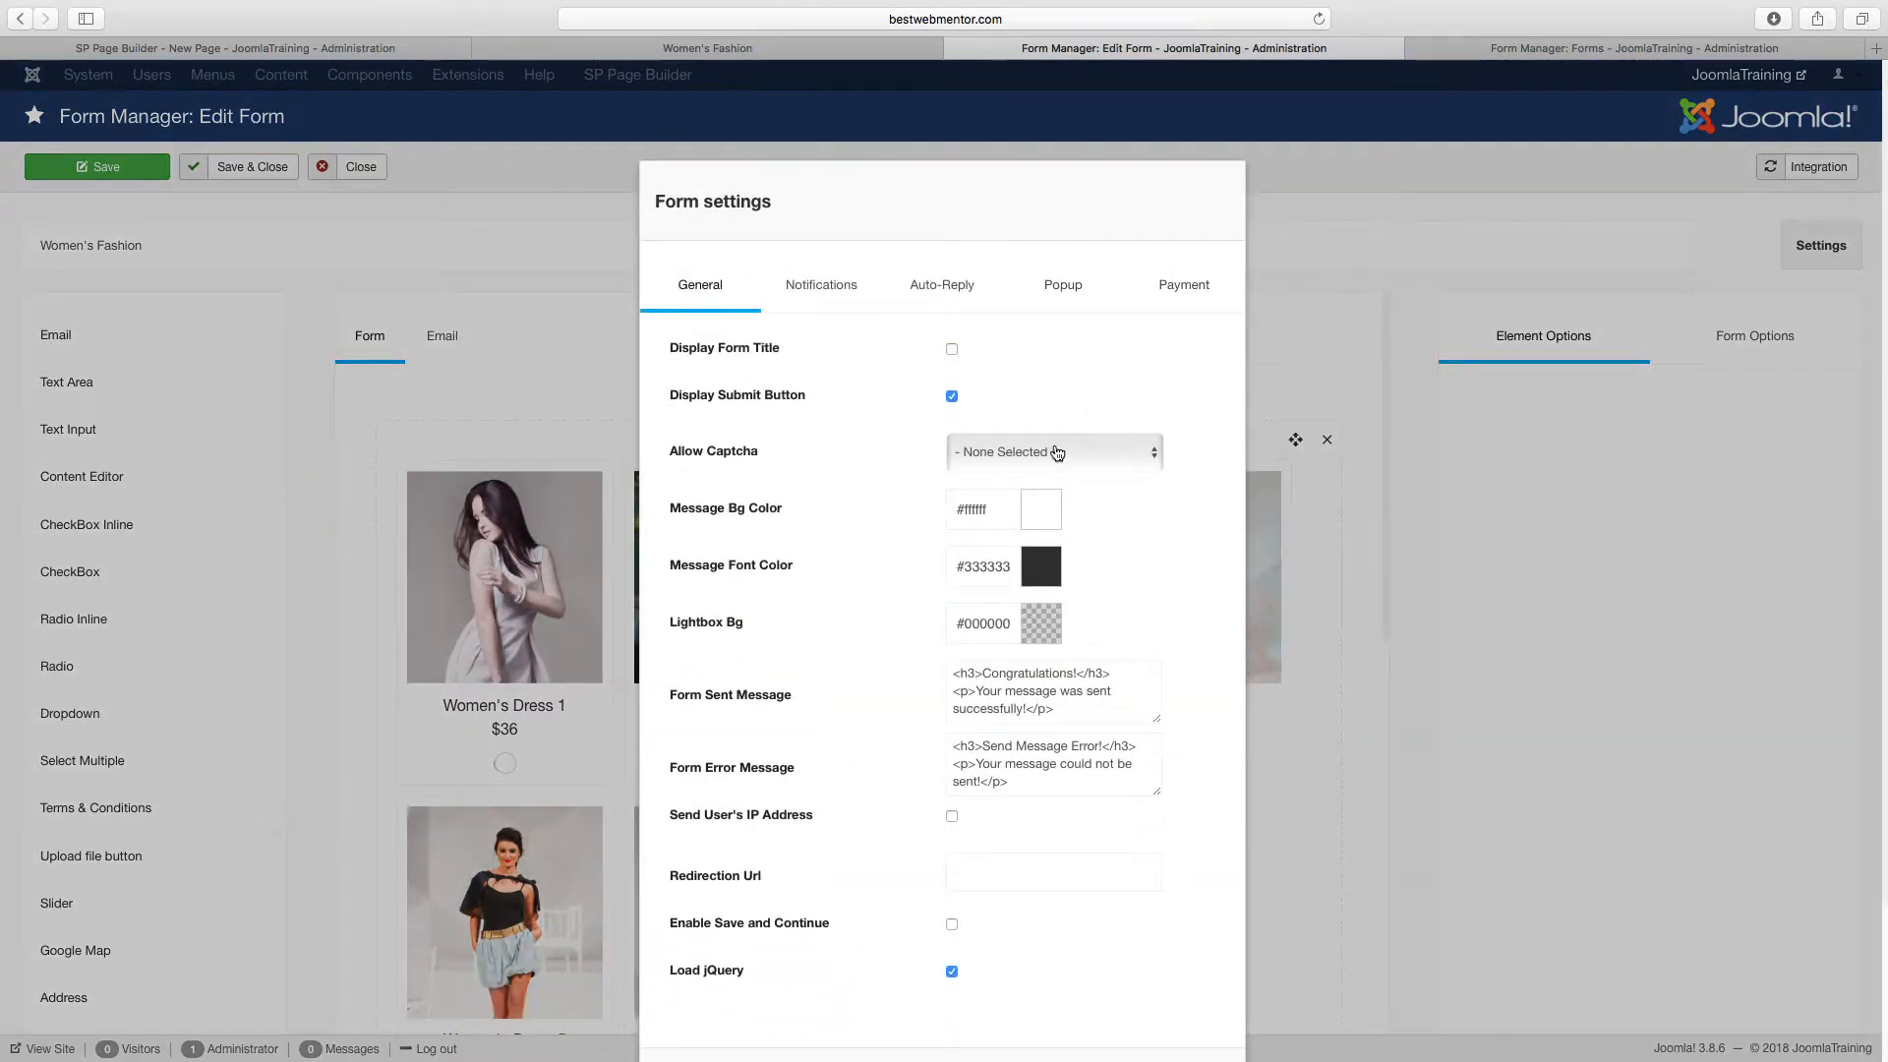
scroll(1053, 453, down, 3)
click(1127, 894)
scroll(998, 616, up, 3)
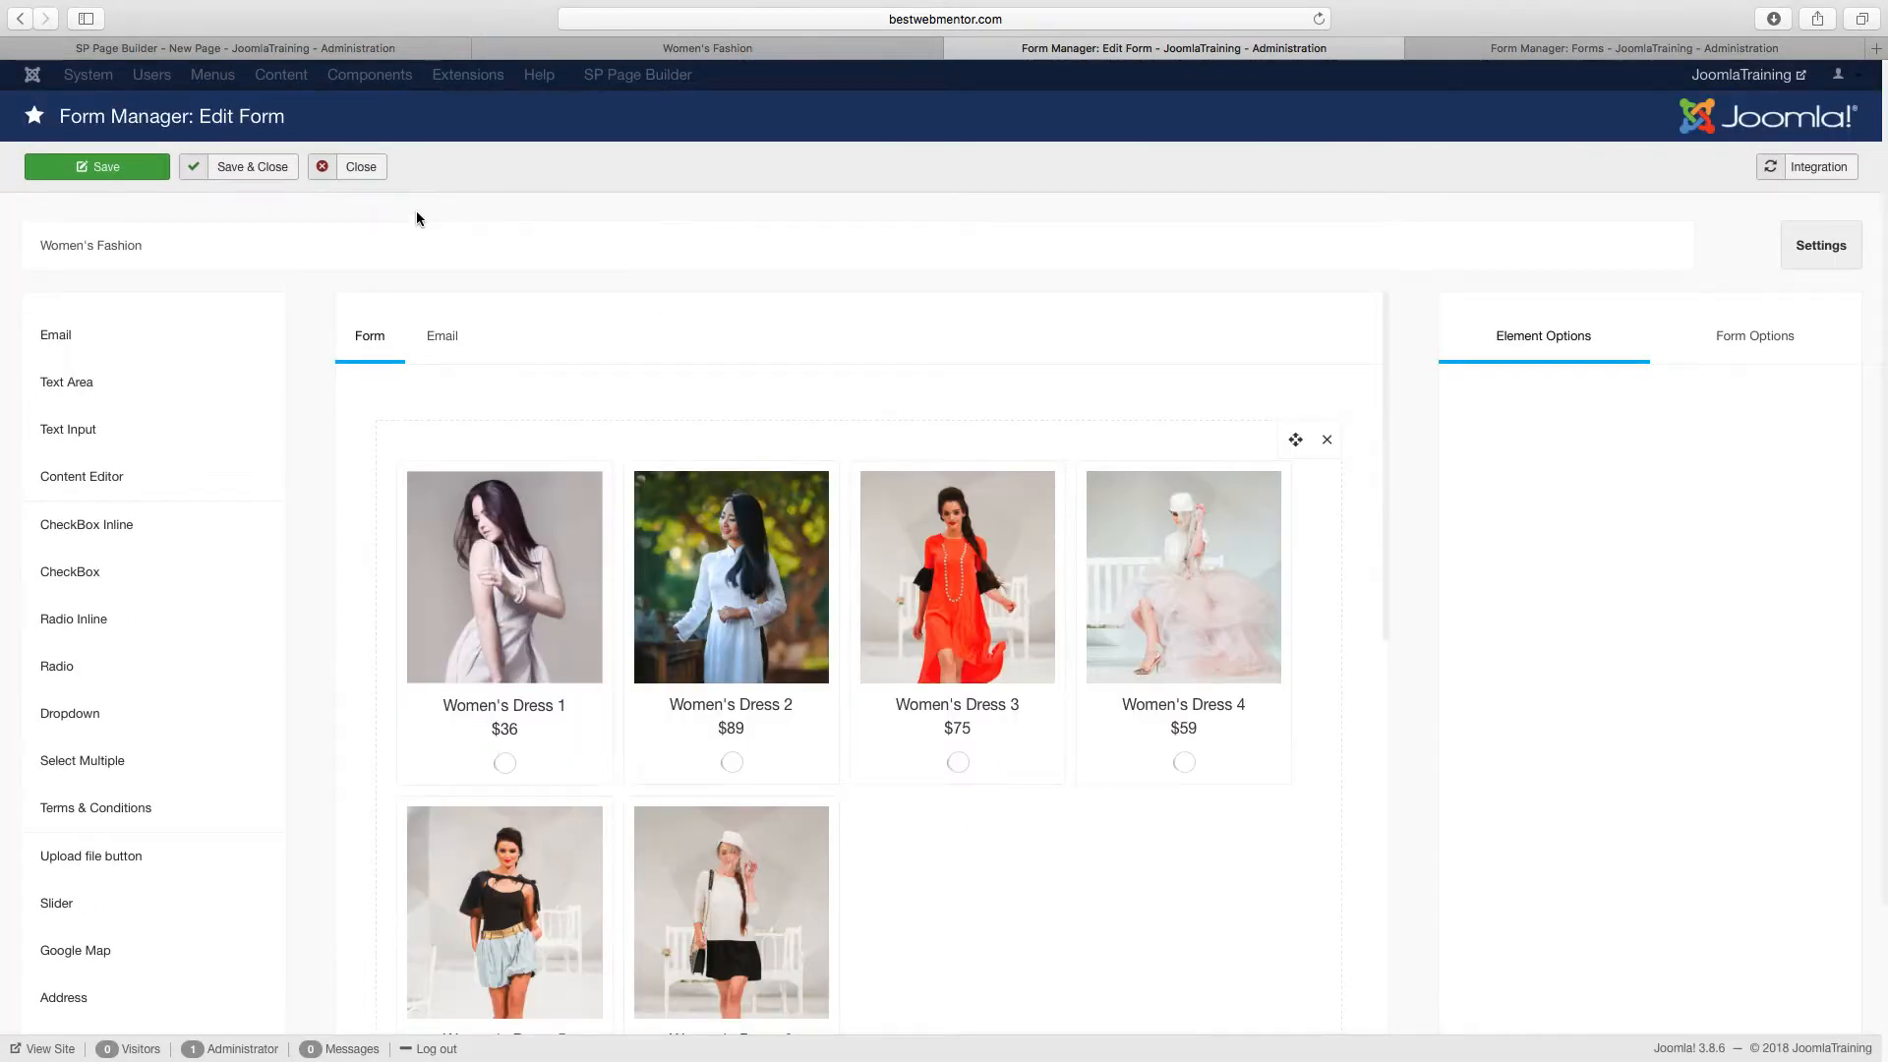
click(252, 167)
Set the first gradient background color of the Women's Fashion row to #fb4600 in the row's style options.
click(780, 49)
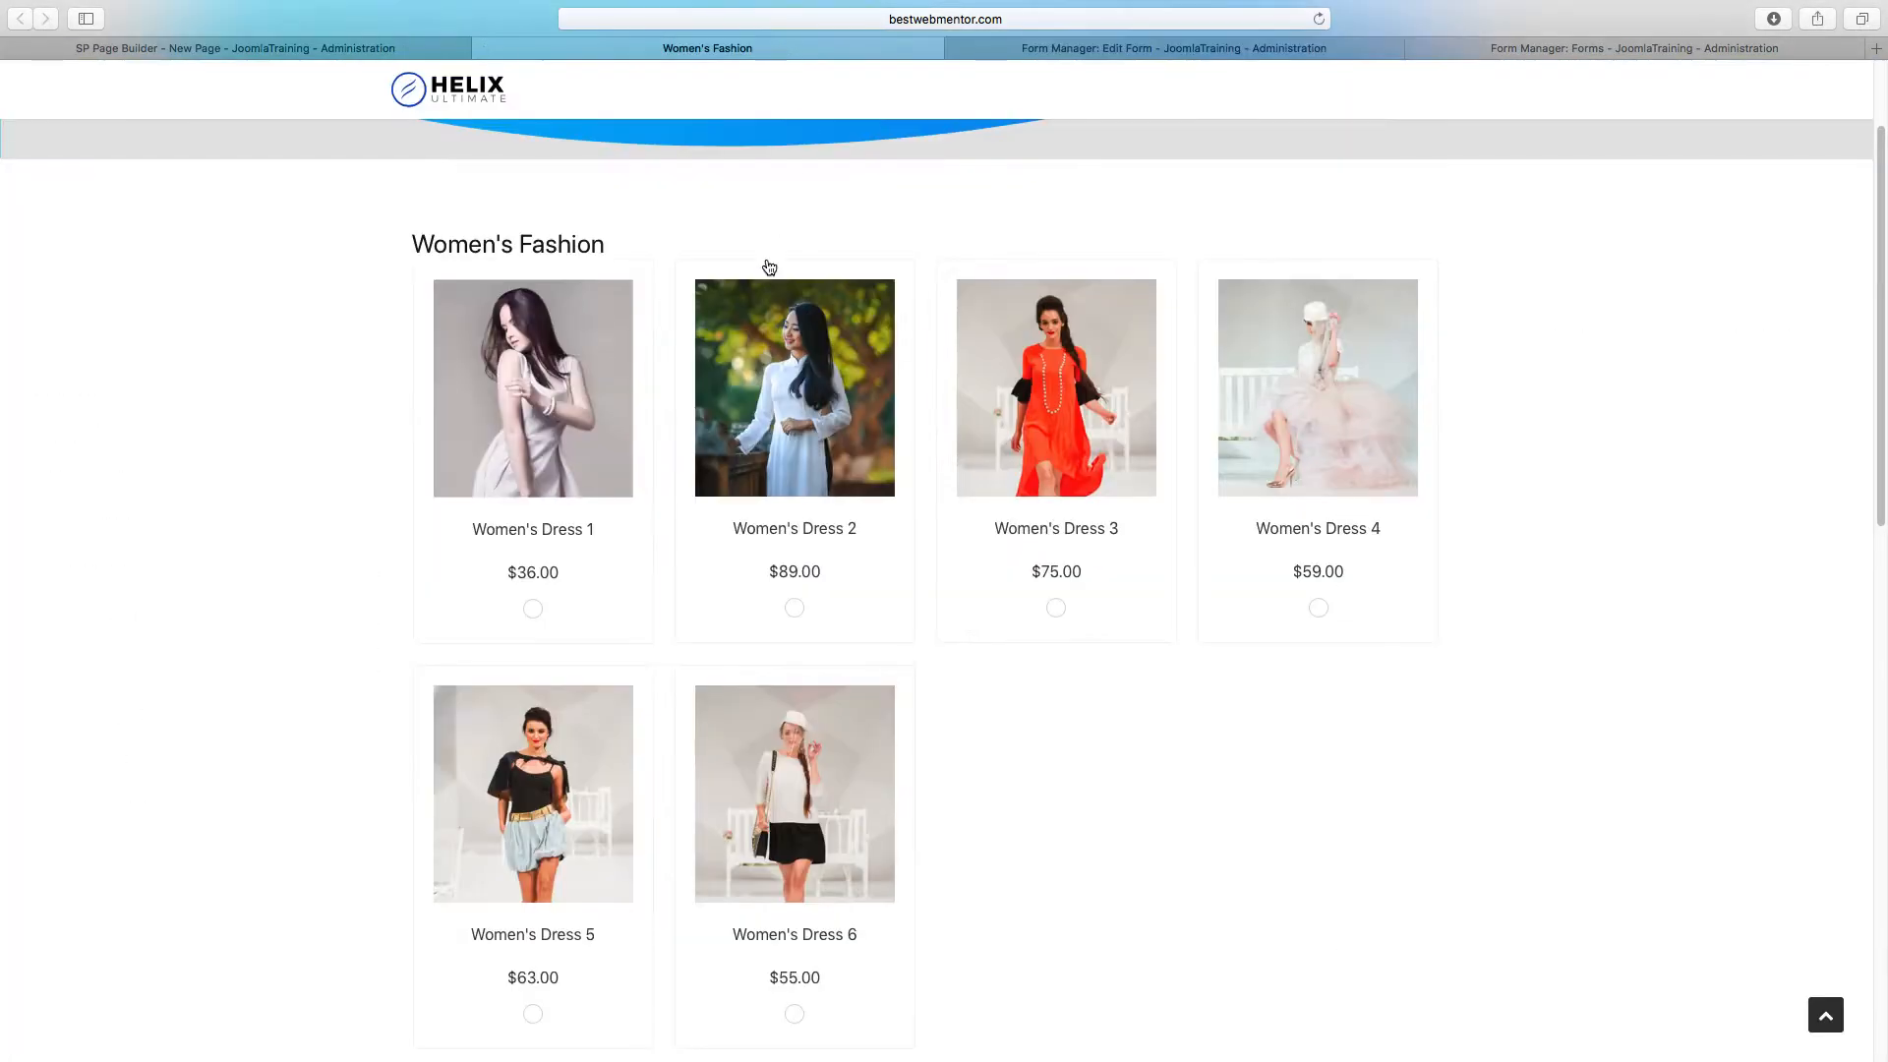
click(325, 45)
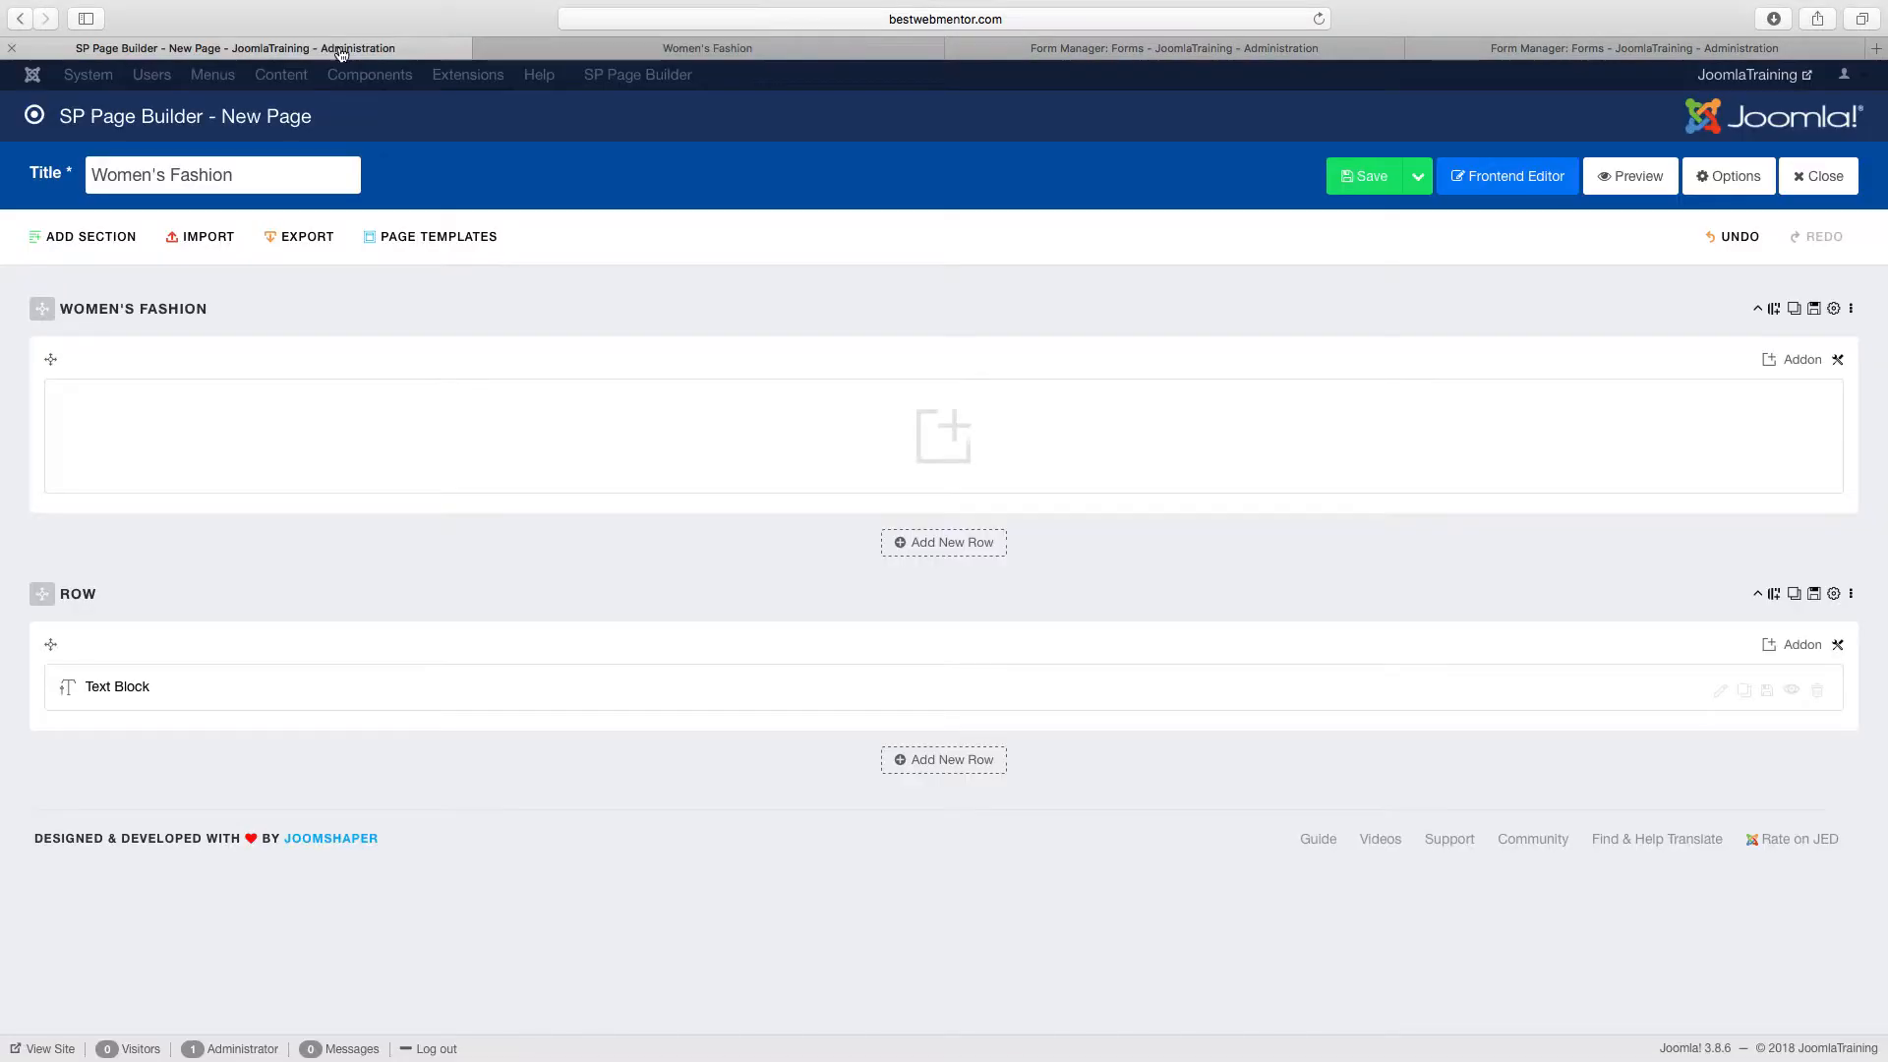
click(1836, 310)
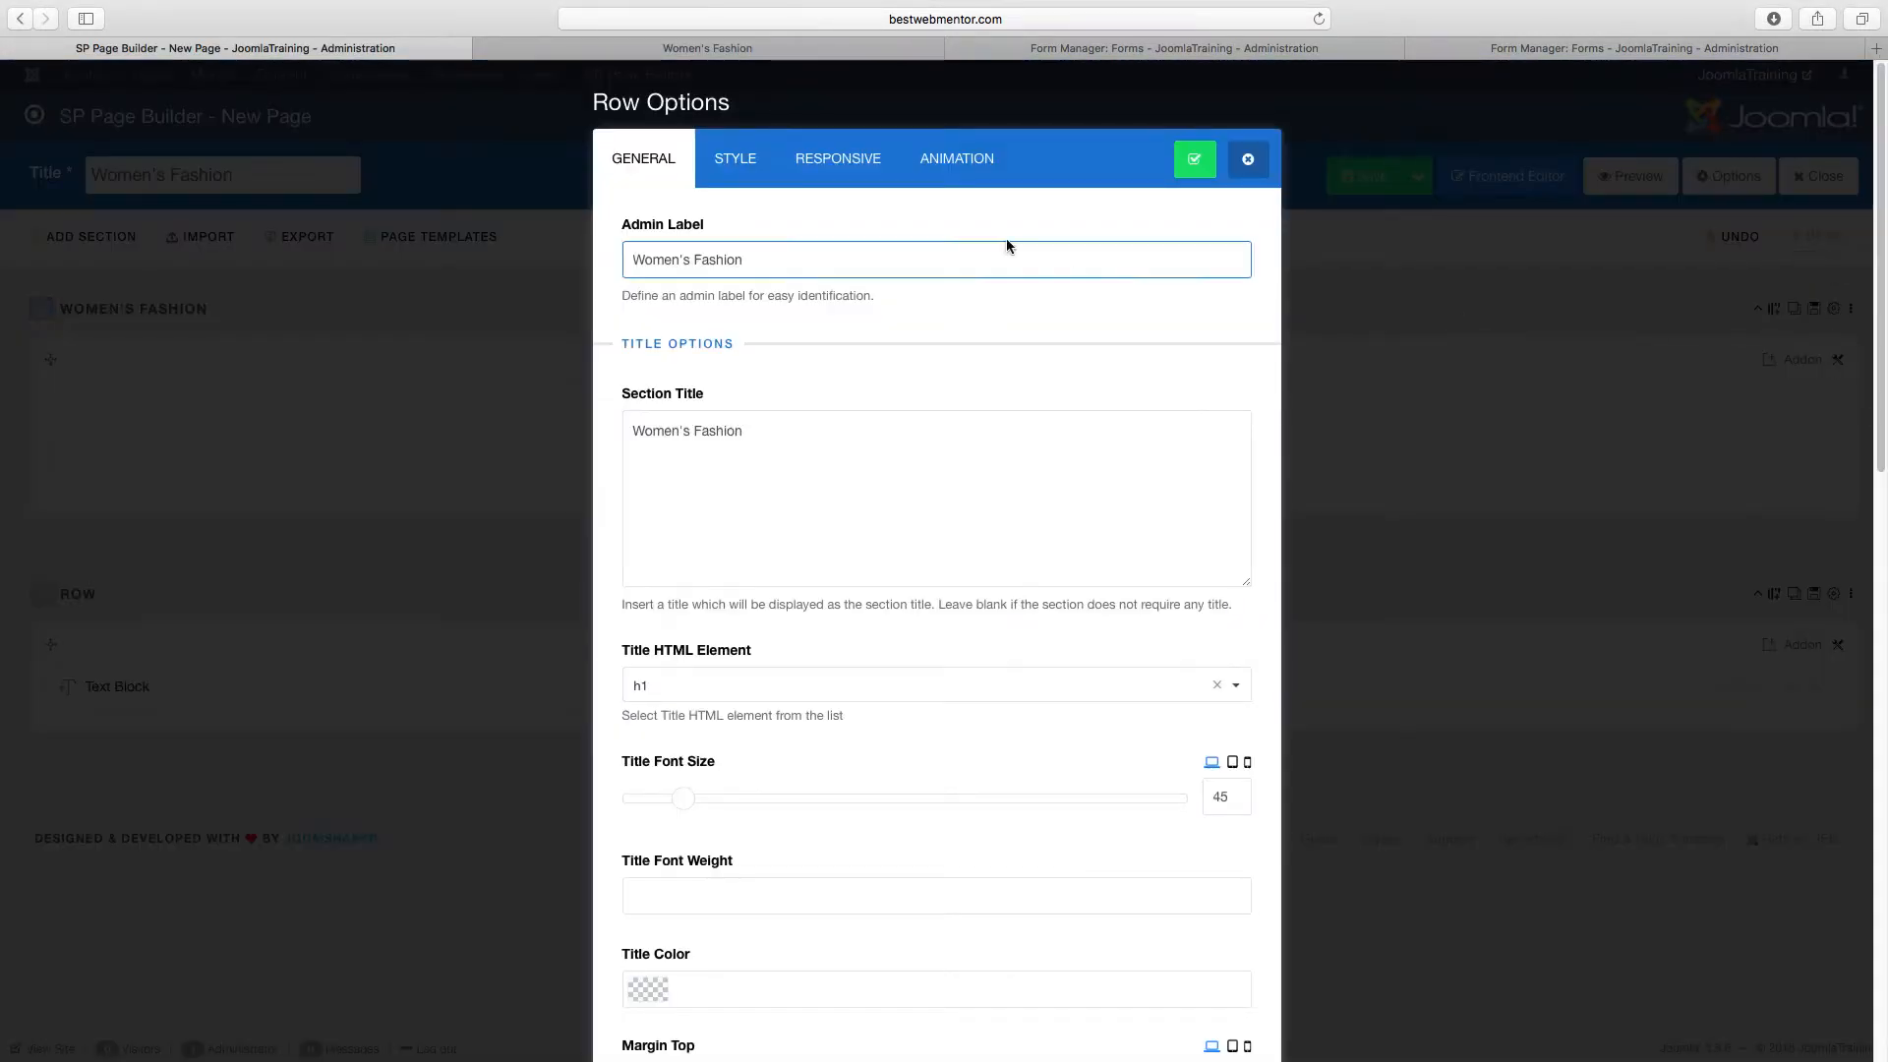
click(740, 165)
scroll(928, 557, down, 3)
click(789, 649)
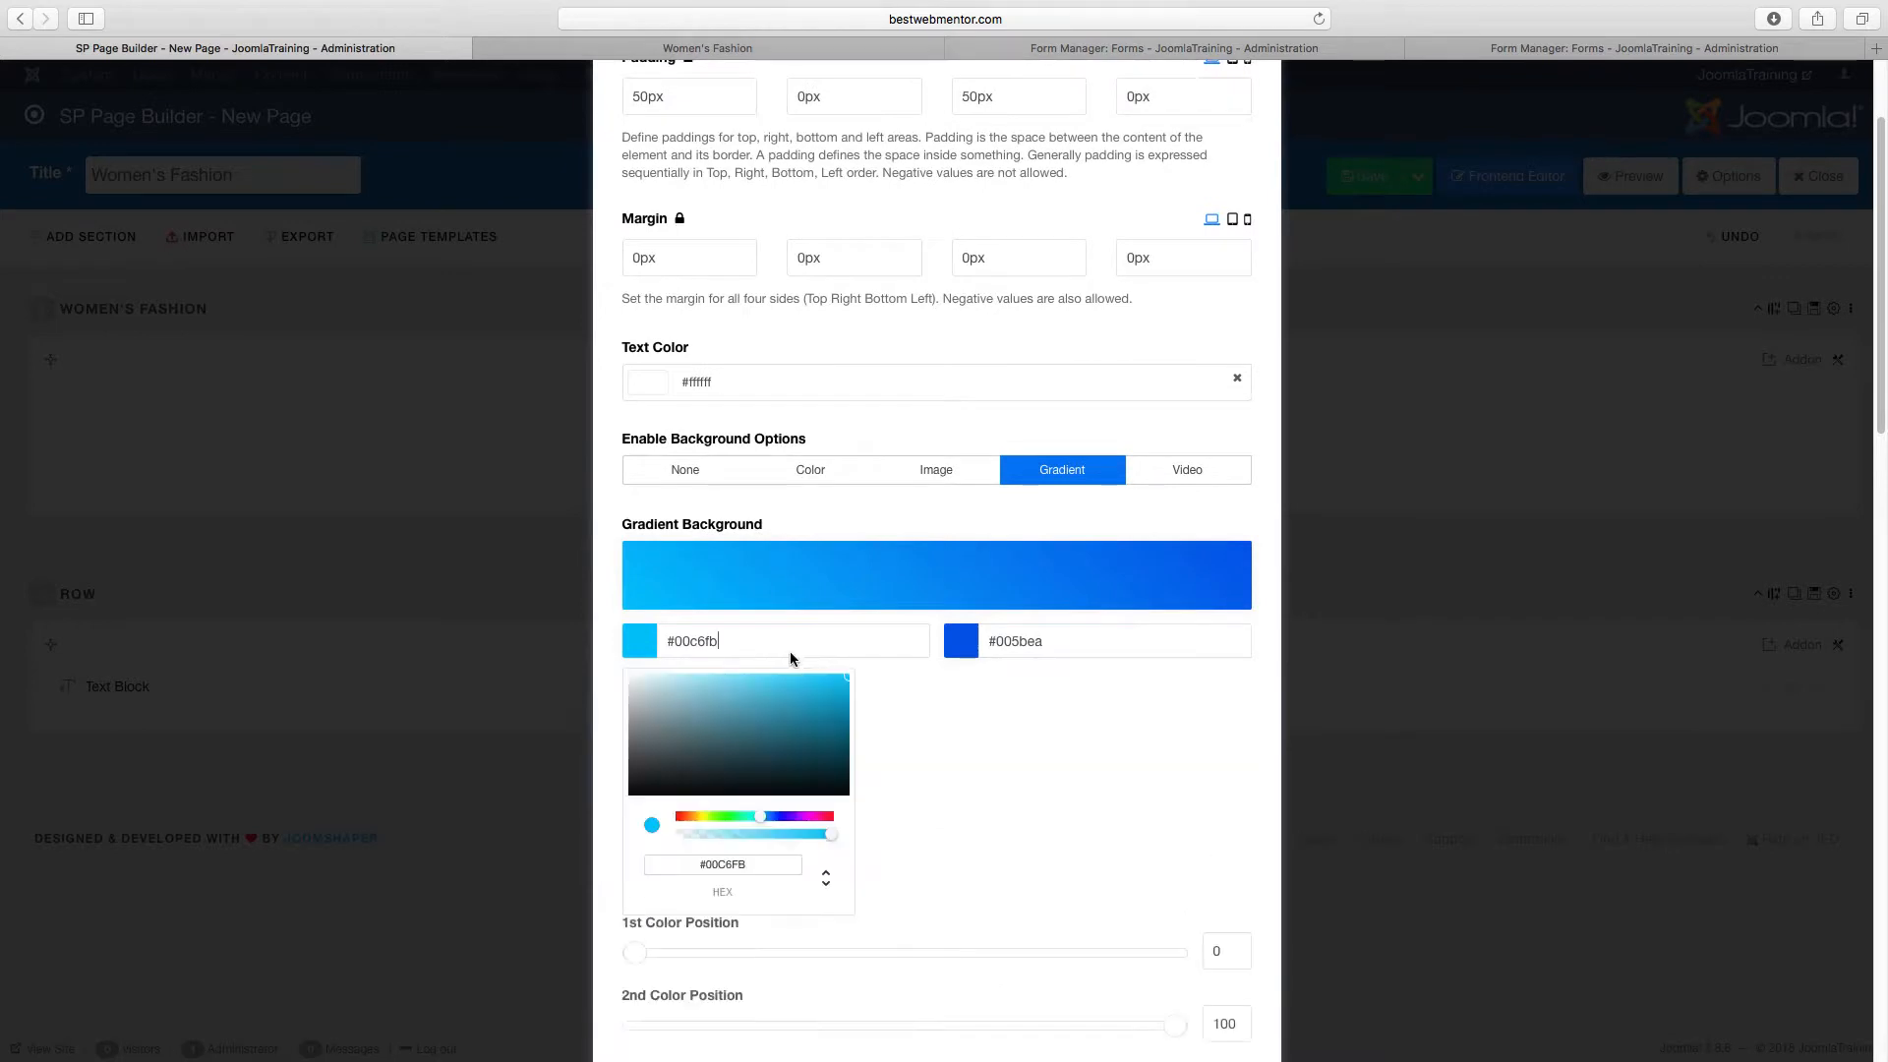
drag(758, 814, 681, 817)
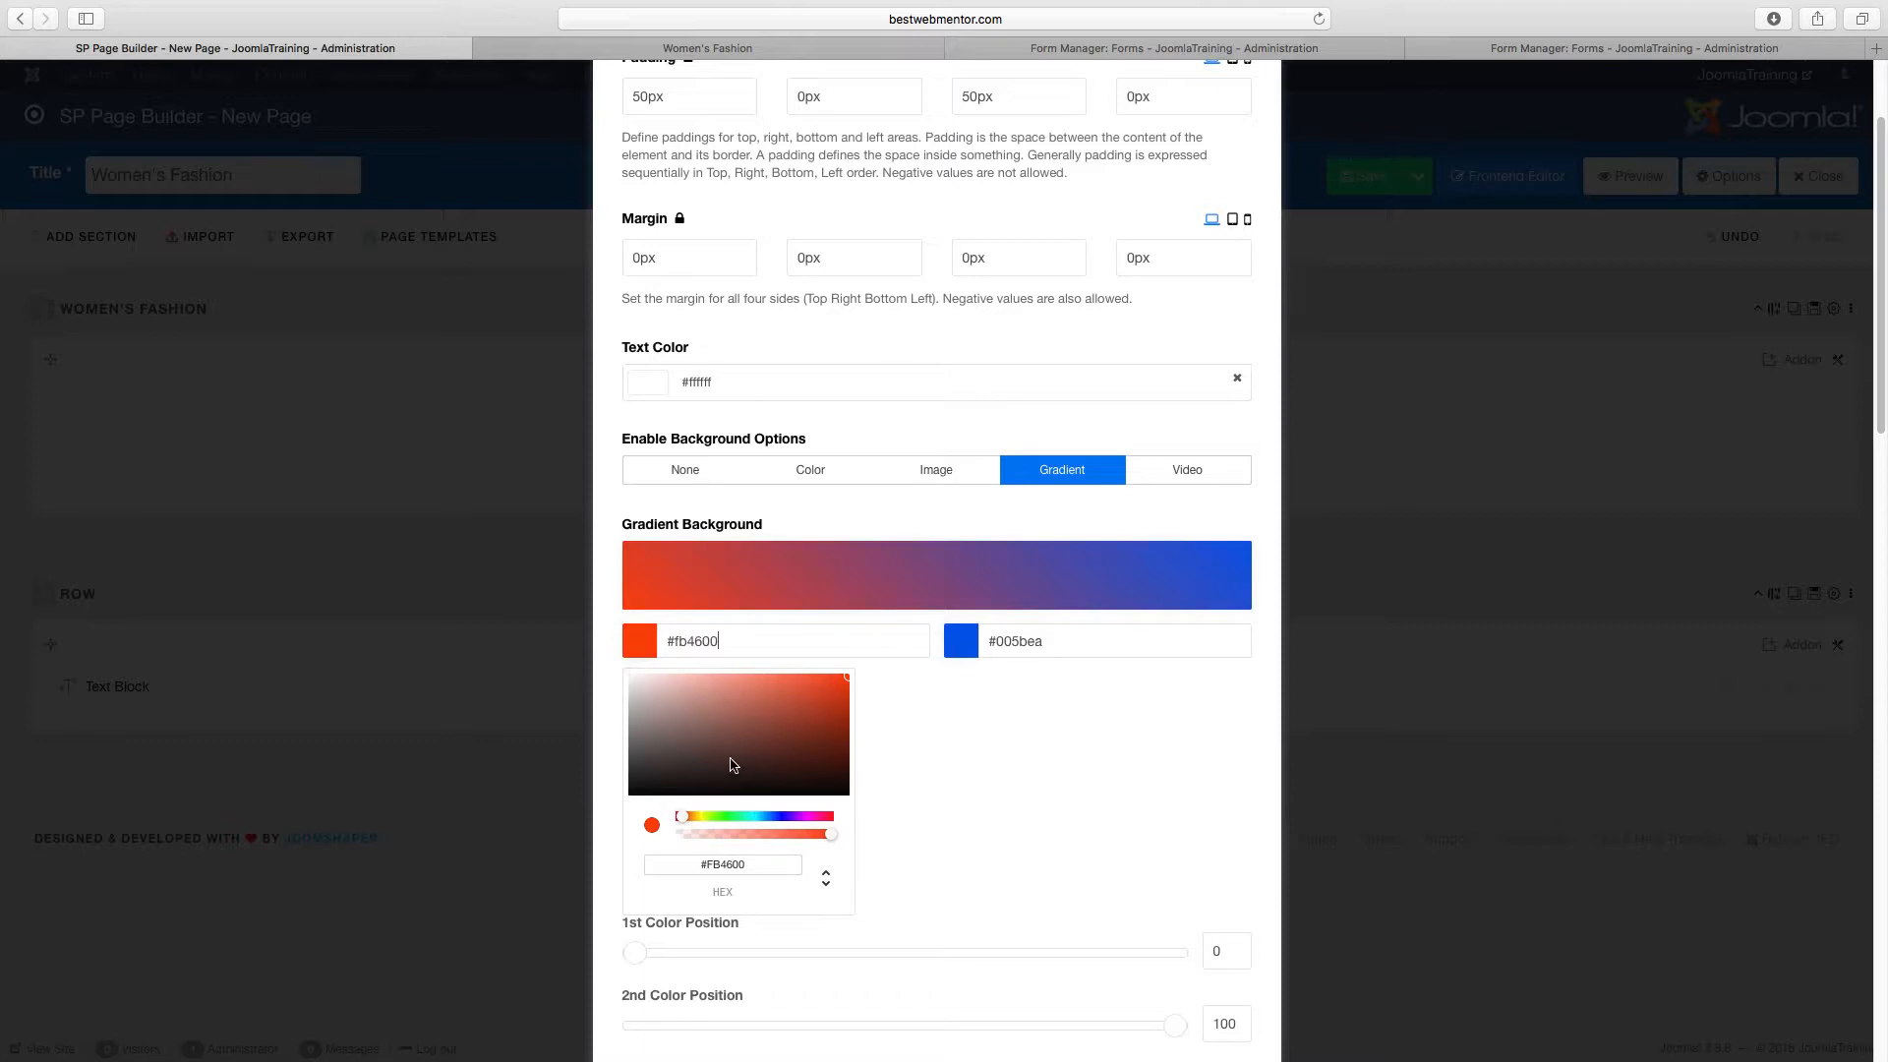
Set the row's second gradient background color to #e4ea00 and apply the row options.
click(1057, 640)
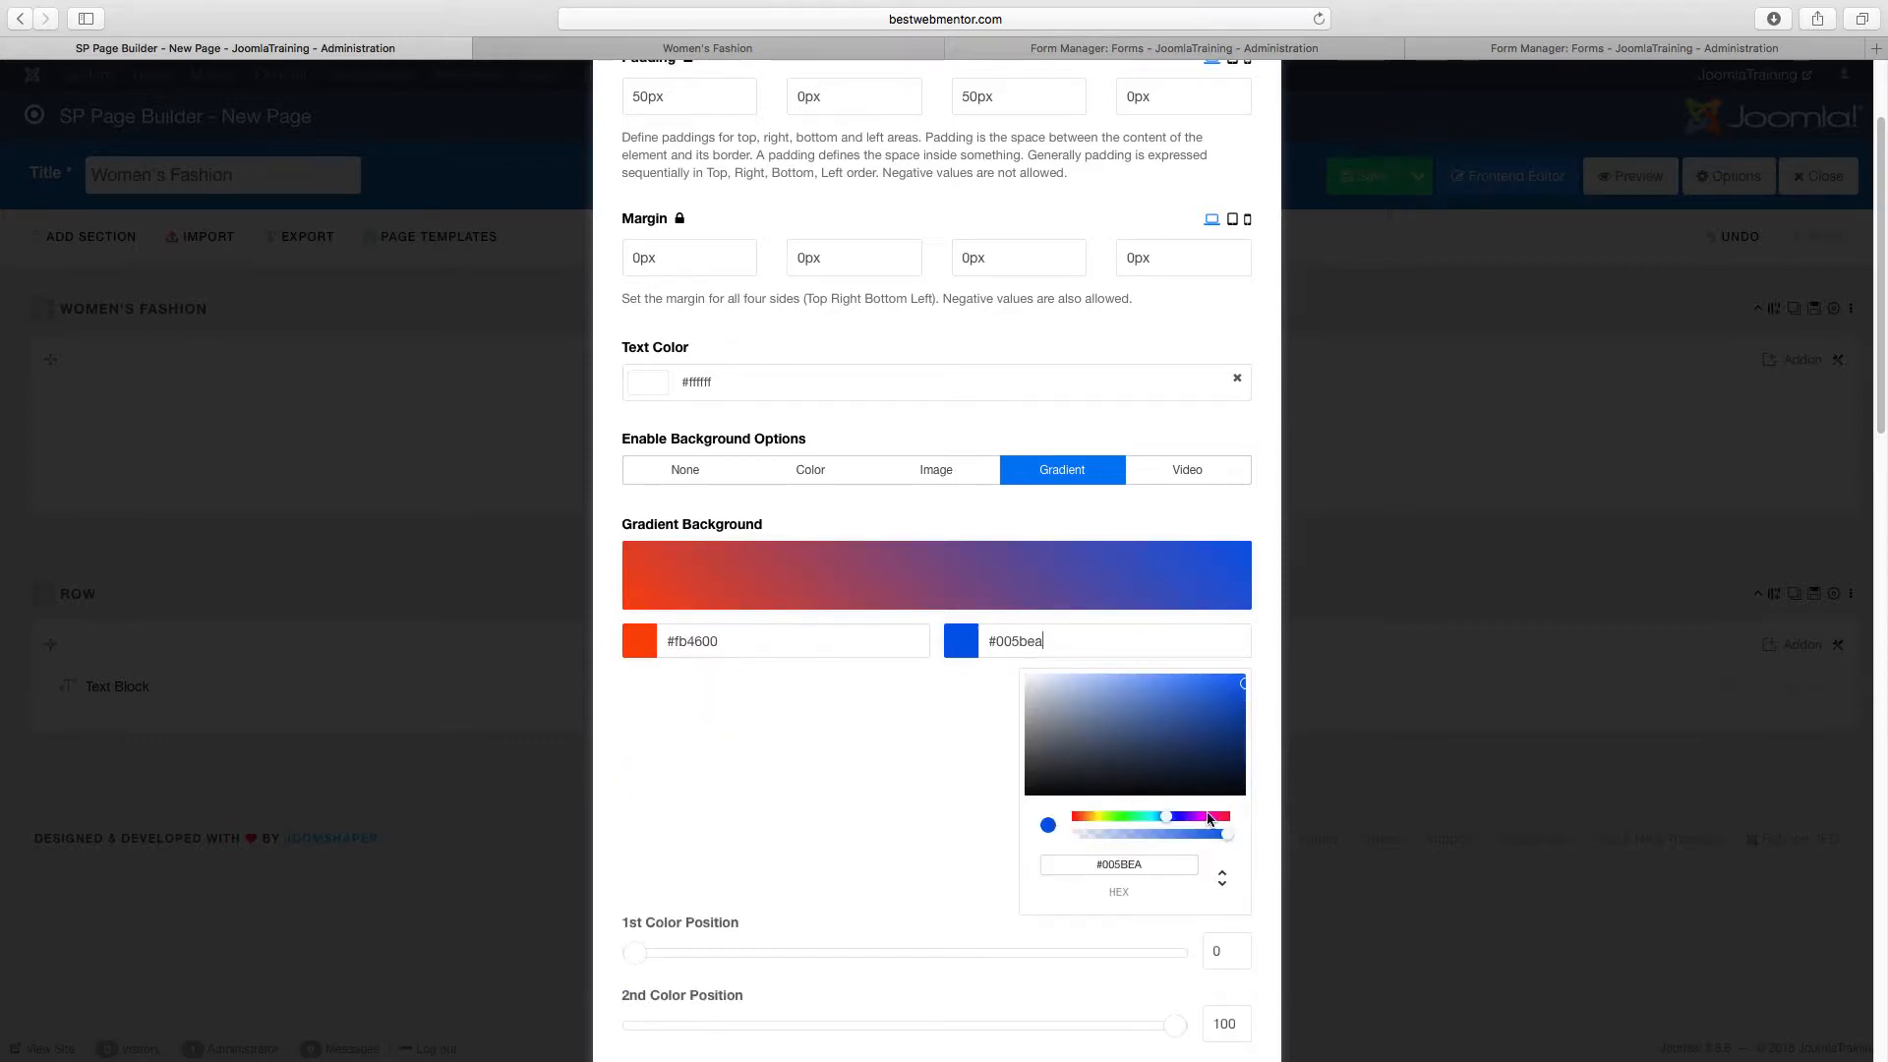
drag(1169, 822, 1097, 816)
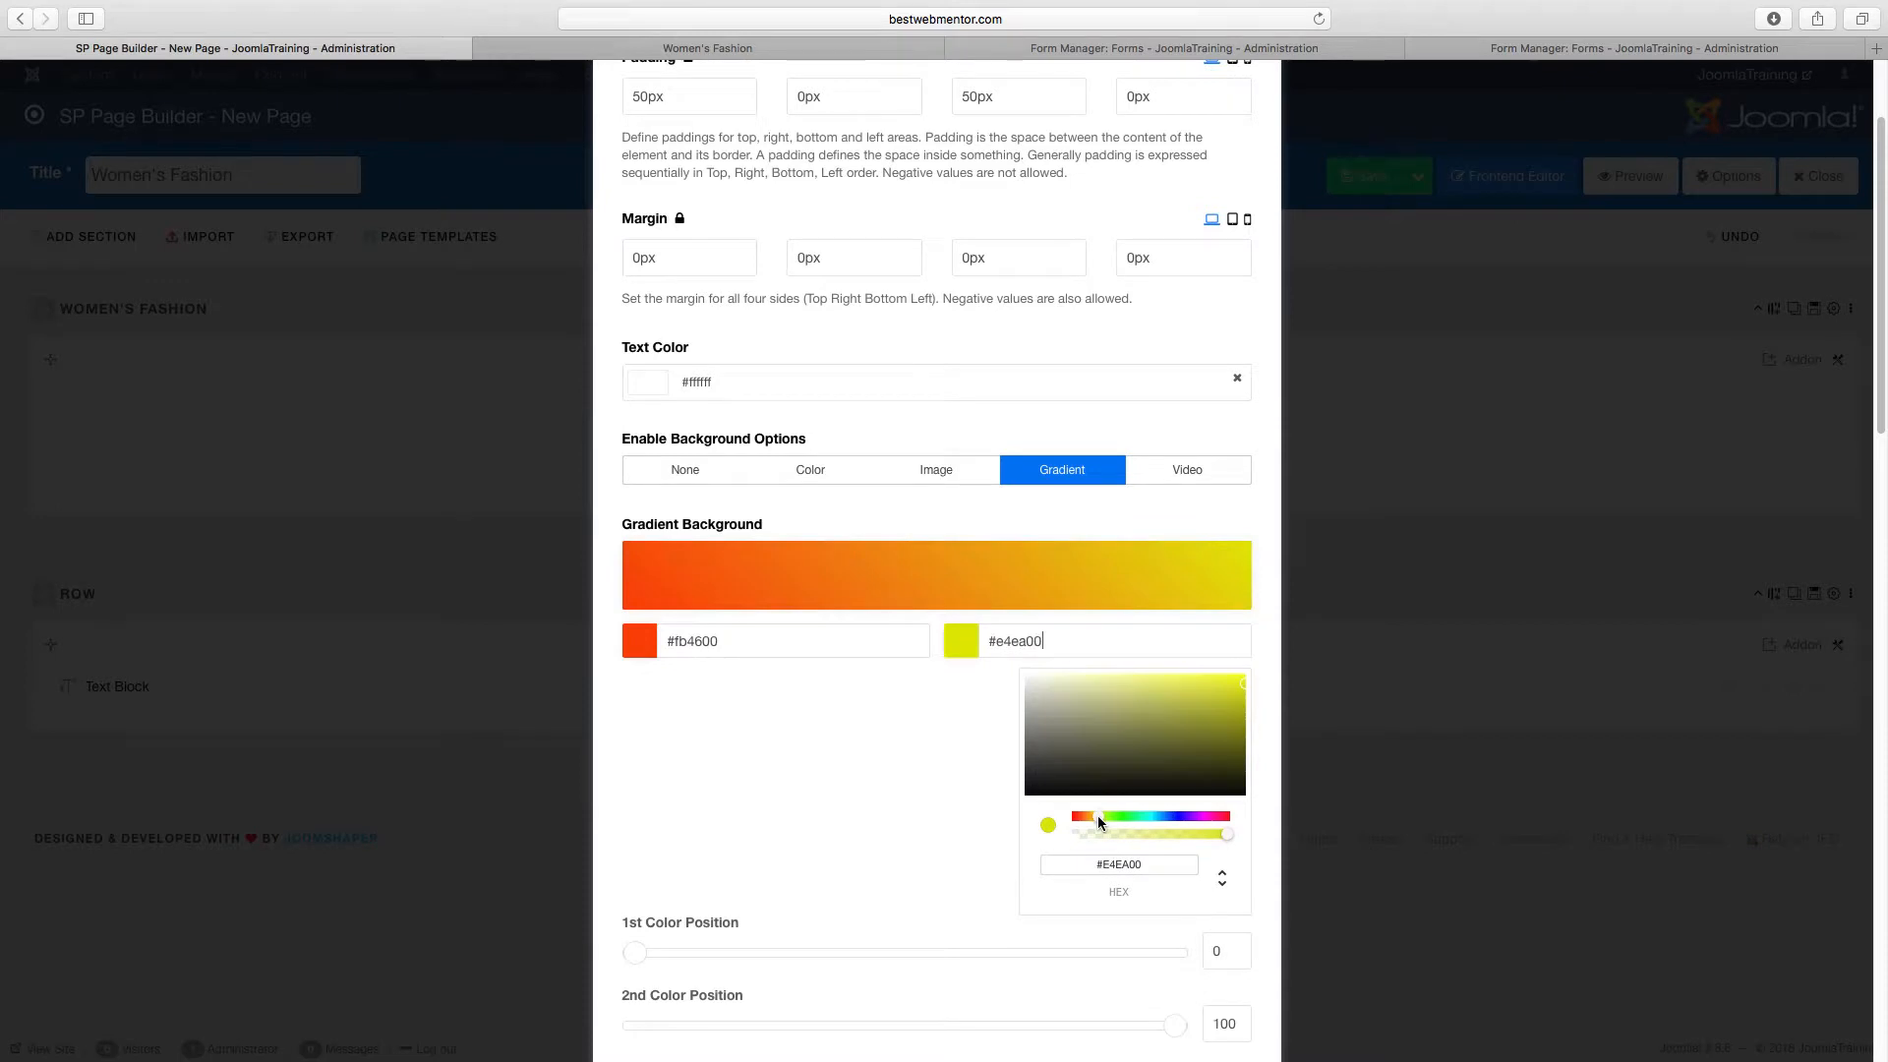
click(977, 521)
scroll(925, 783, down, 15)
scroll(698, 936, down, 5)
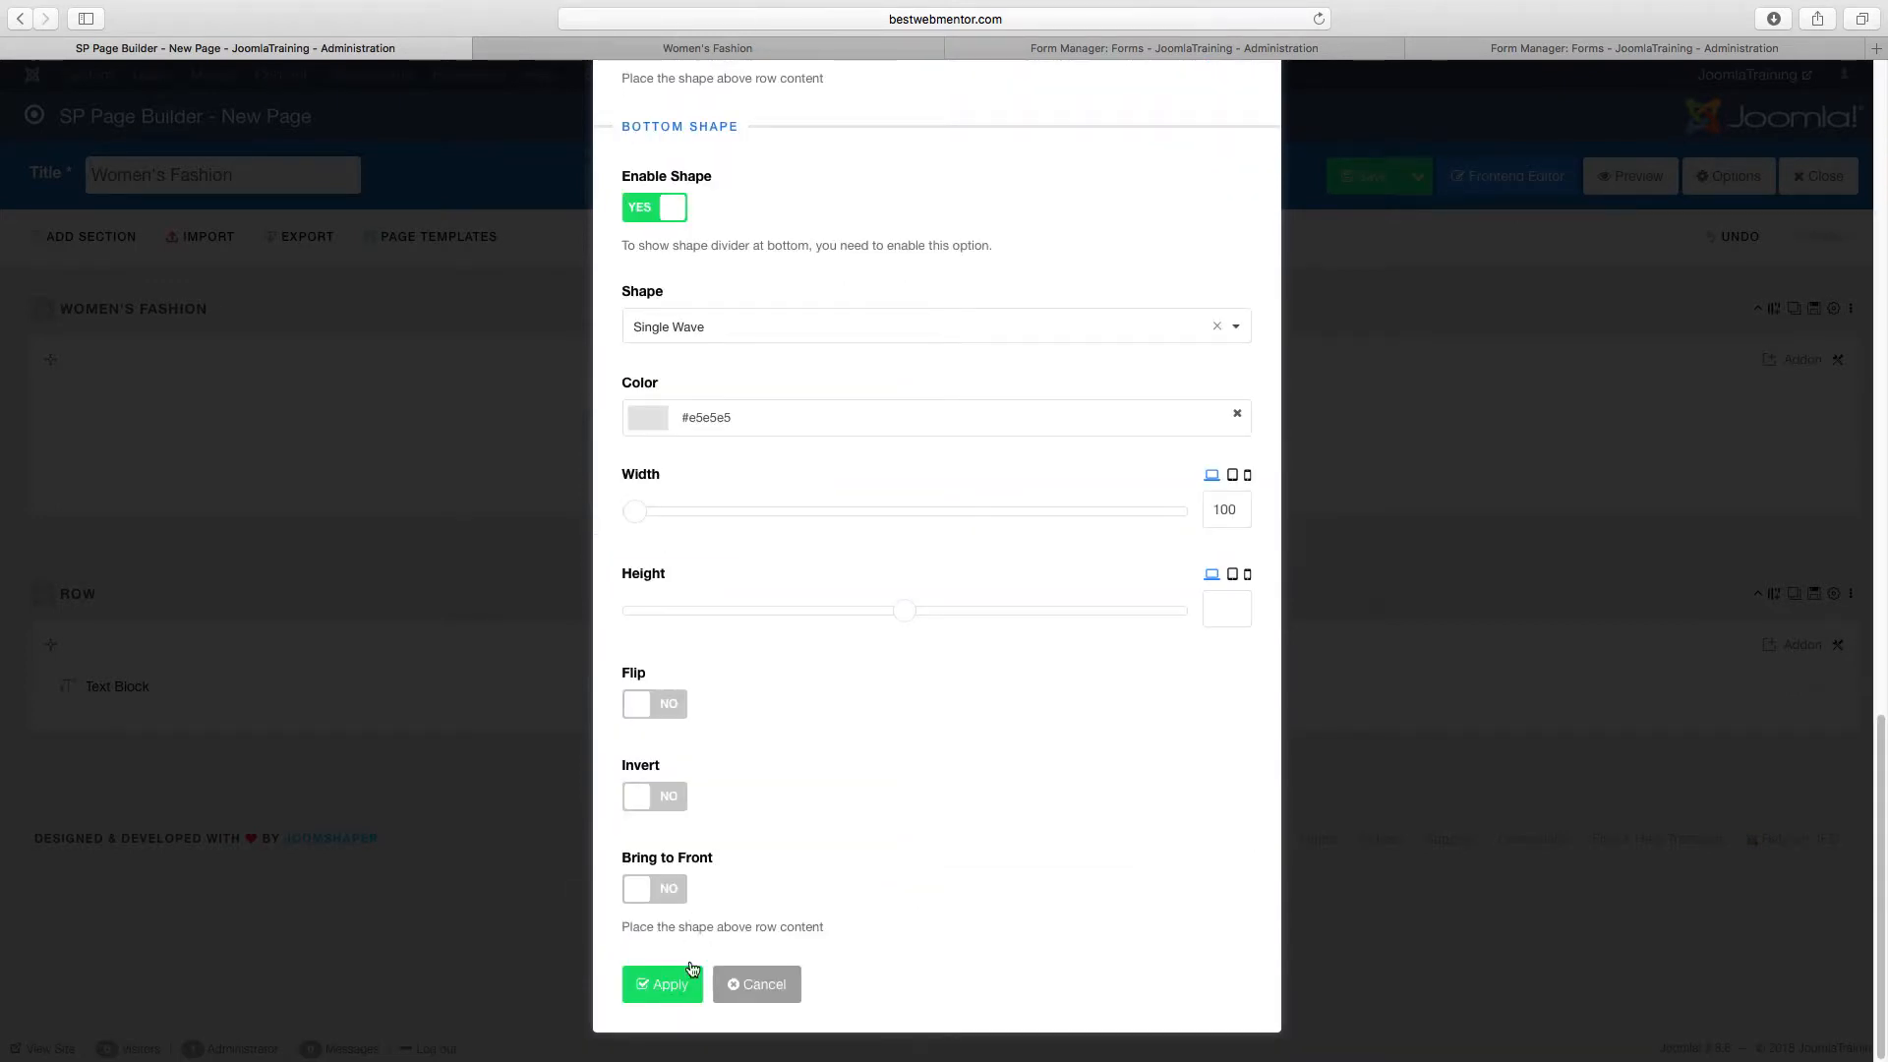
click(679, 984)
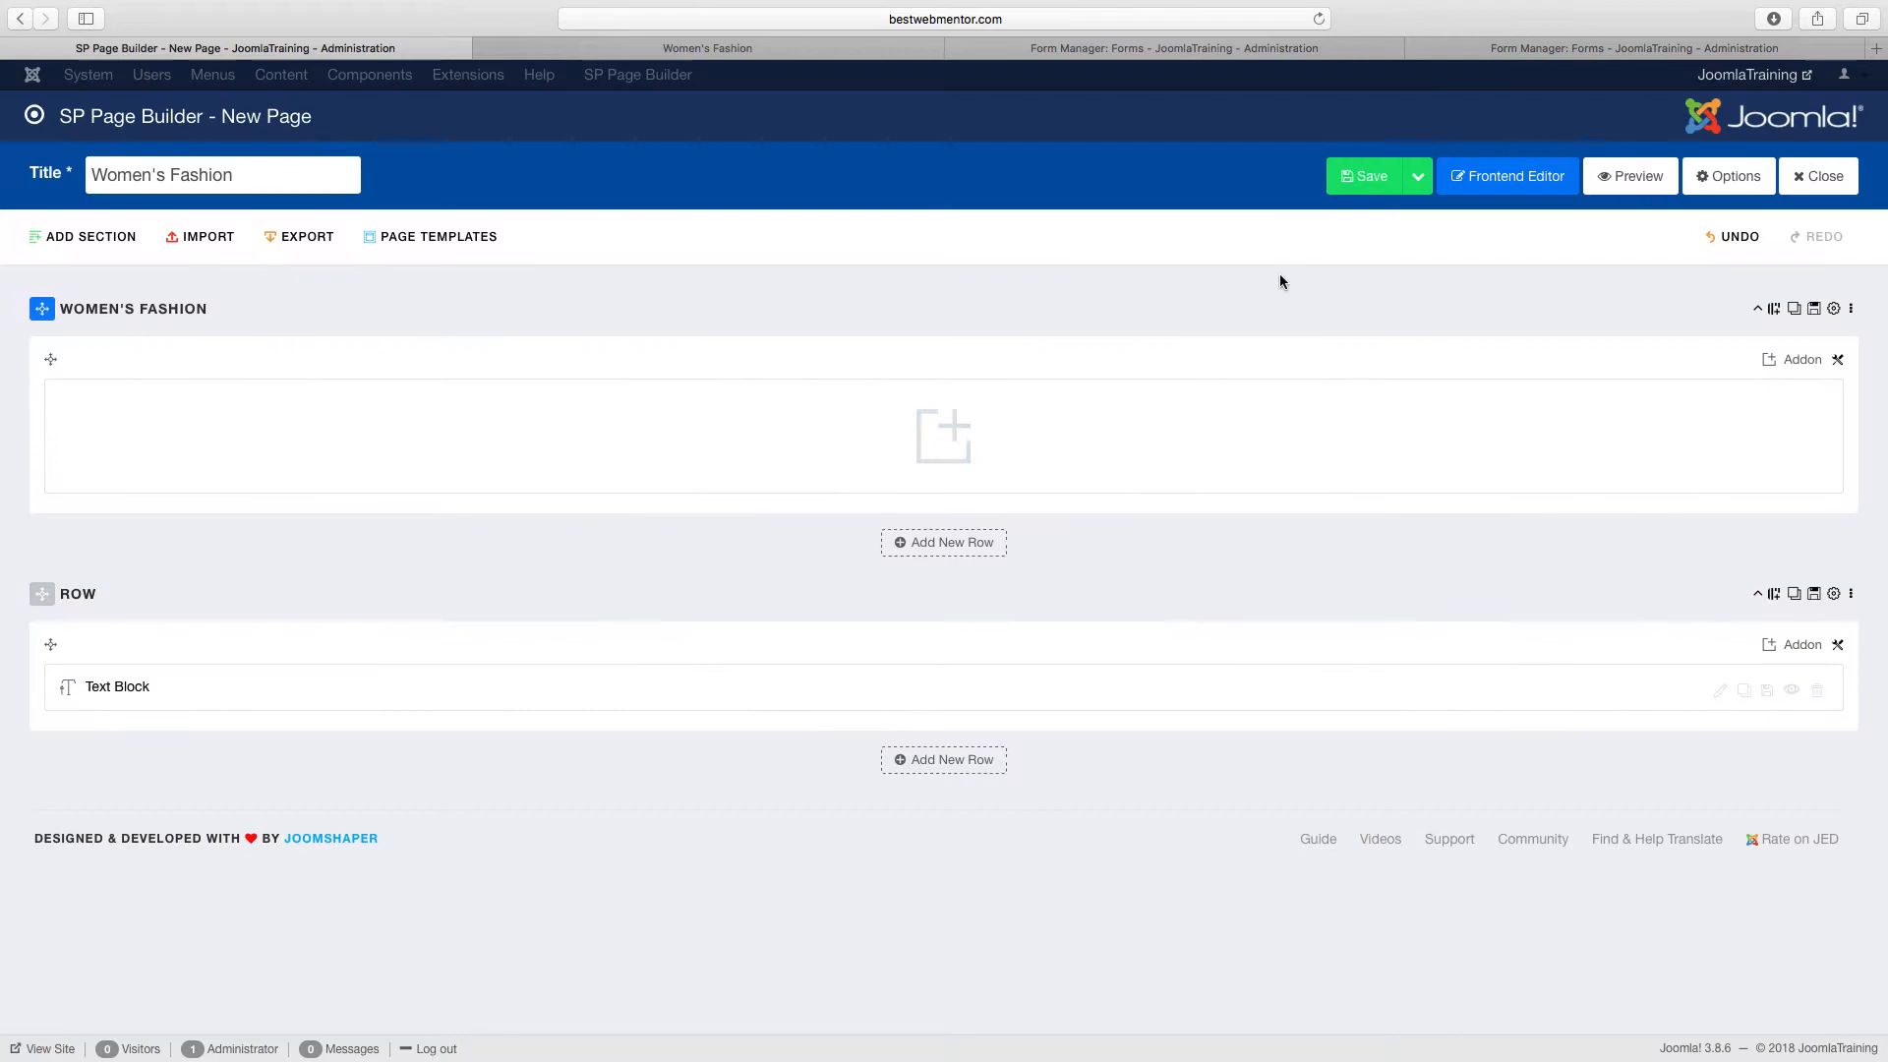
Save the page, then reload the Women's Fashion preview and check its header, products and order form.
click(1362, 177)
click(856, 48)
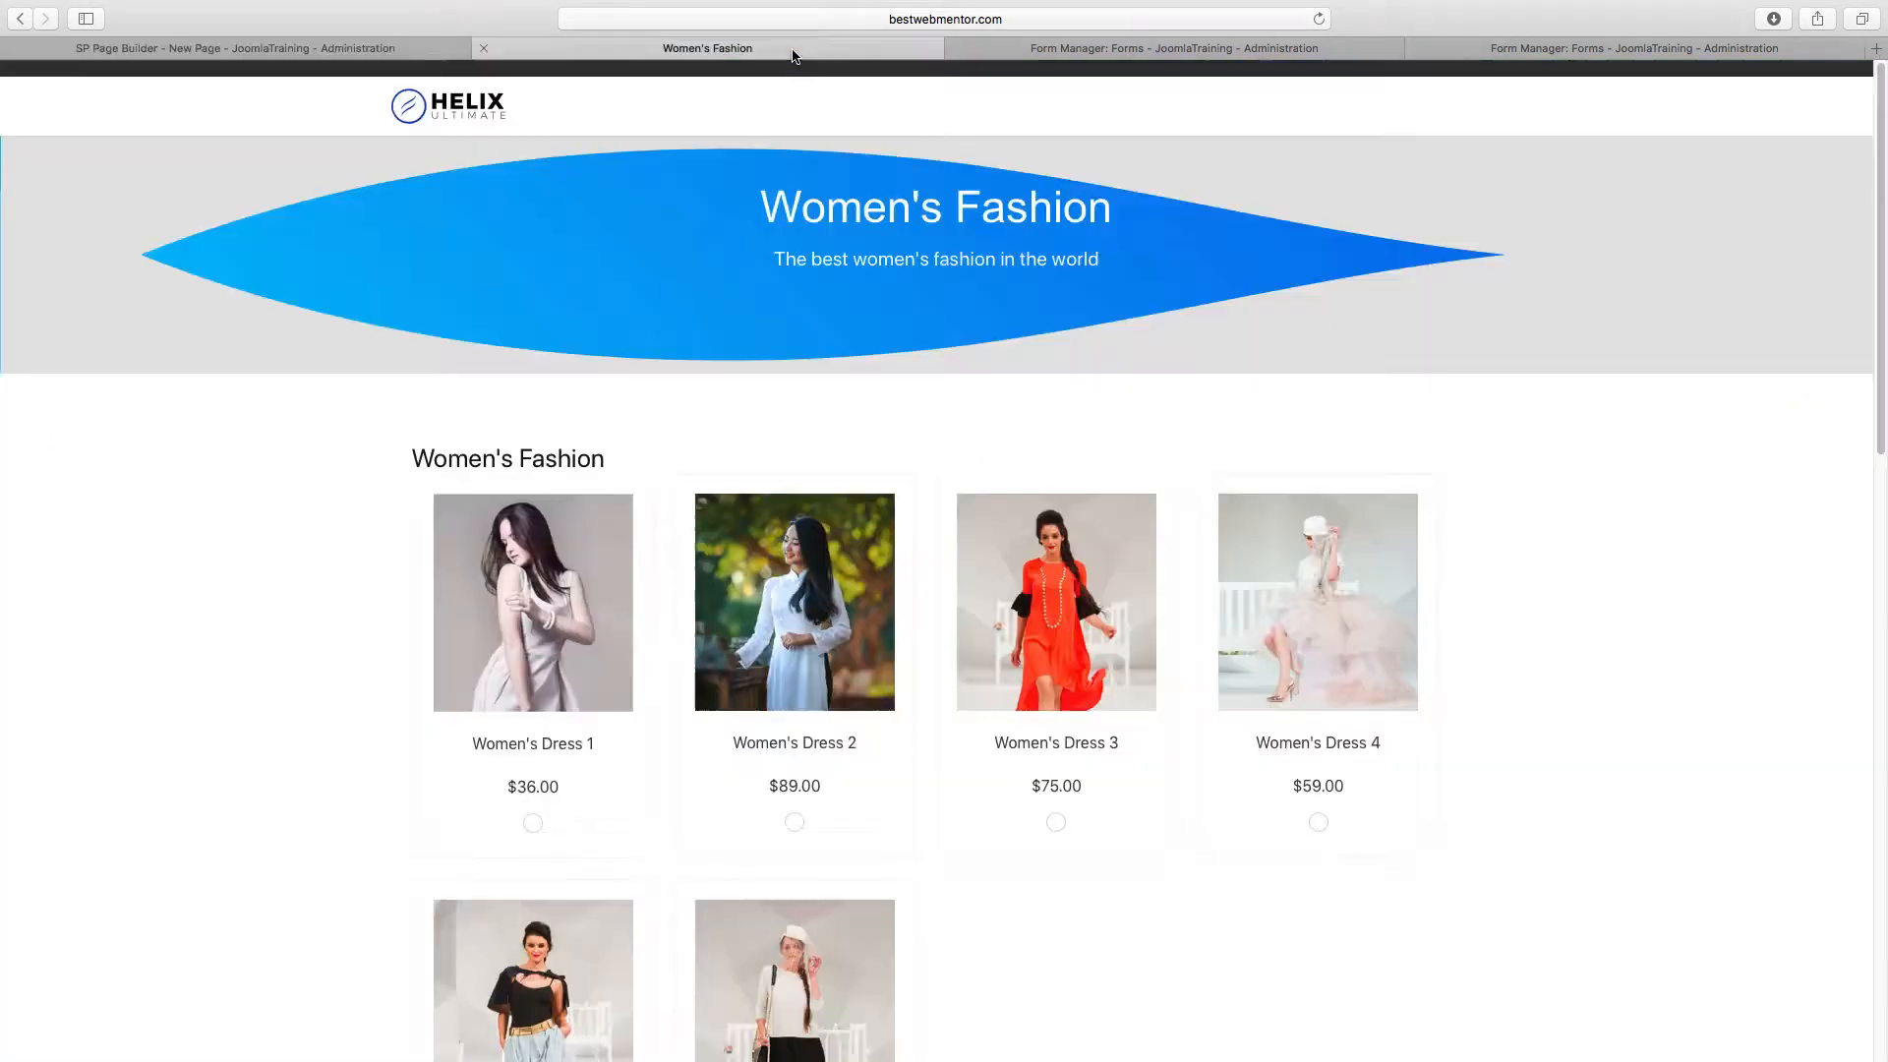
click(1319, 19)
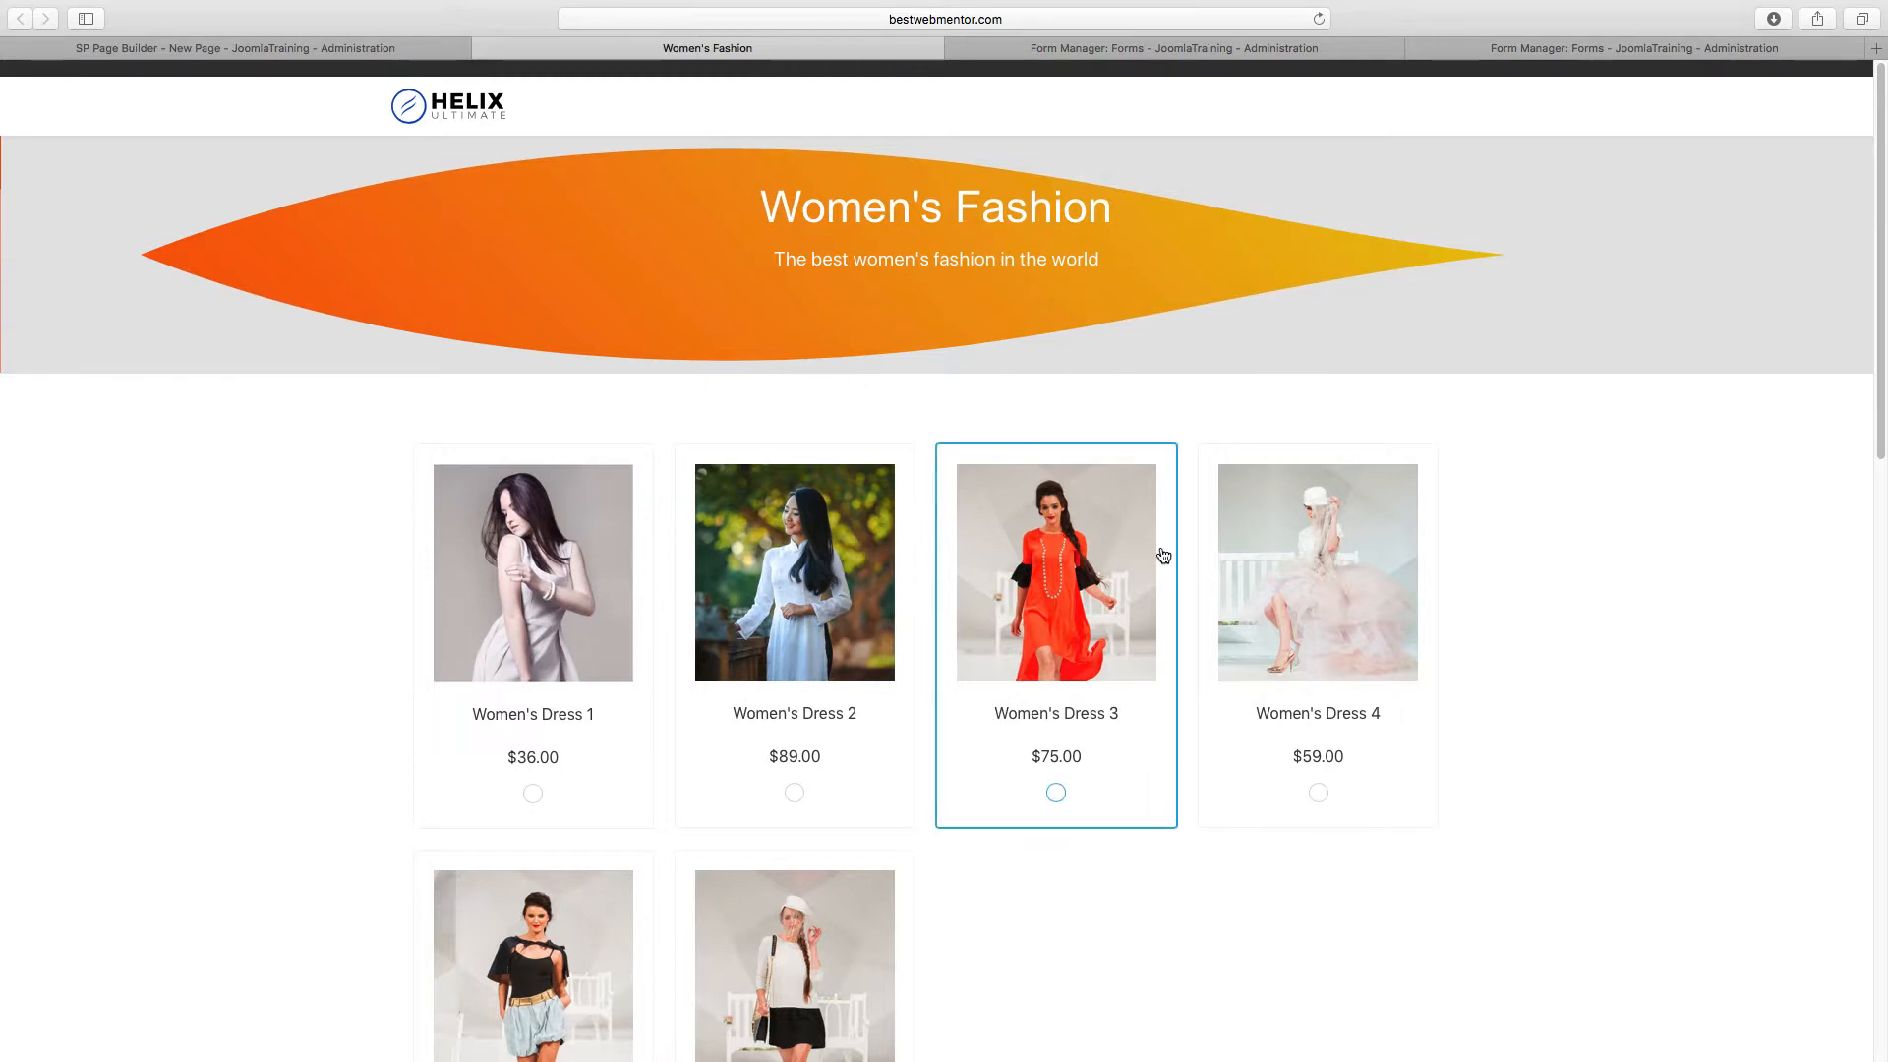
scroll(1468, 586, down, 10)
scroll(1450, 573, down, 5)
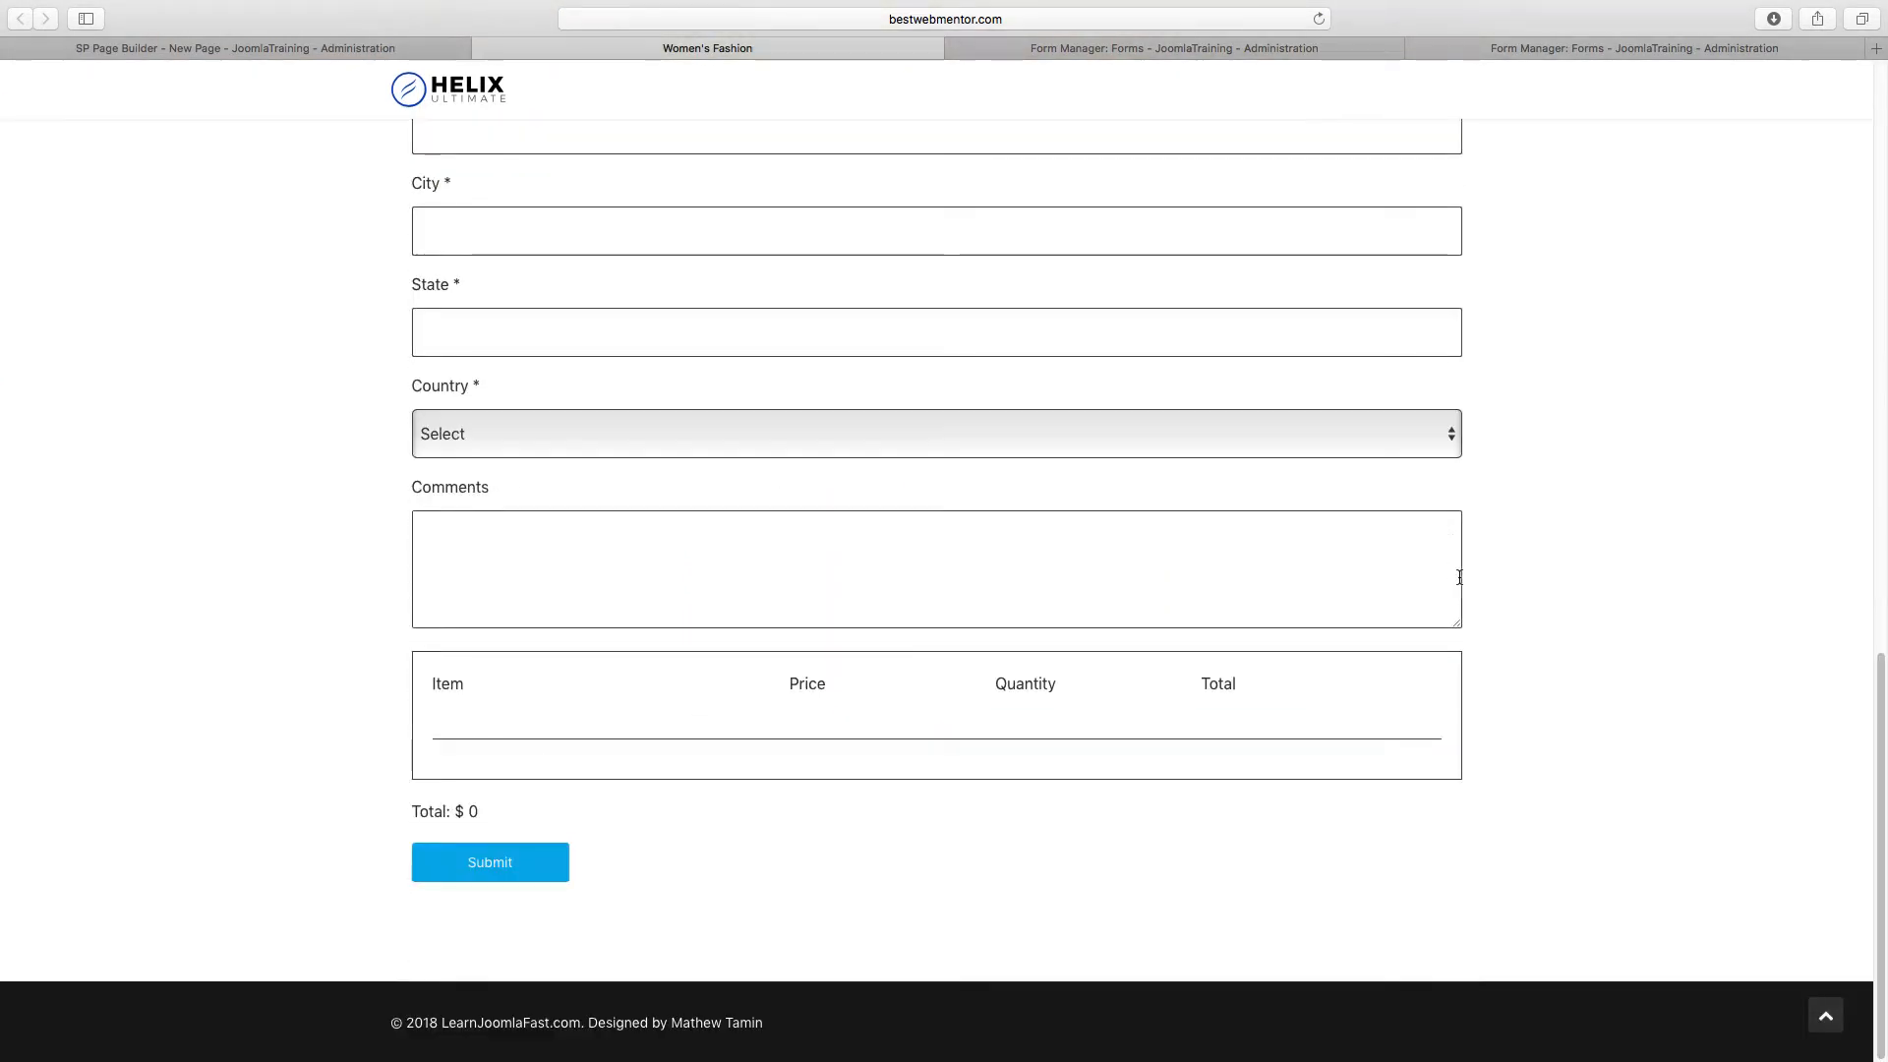
scroll(1459, 580, up, 15)
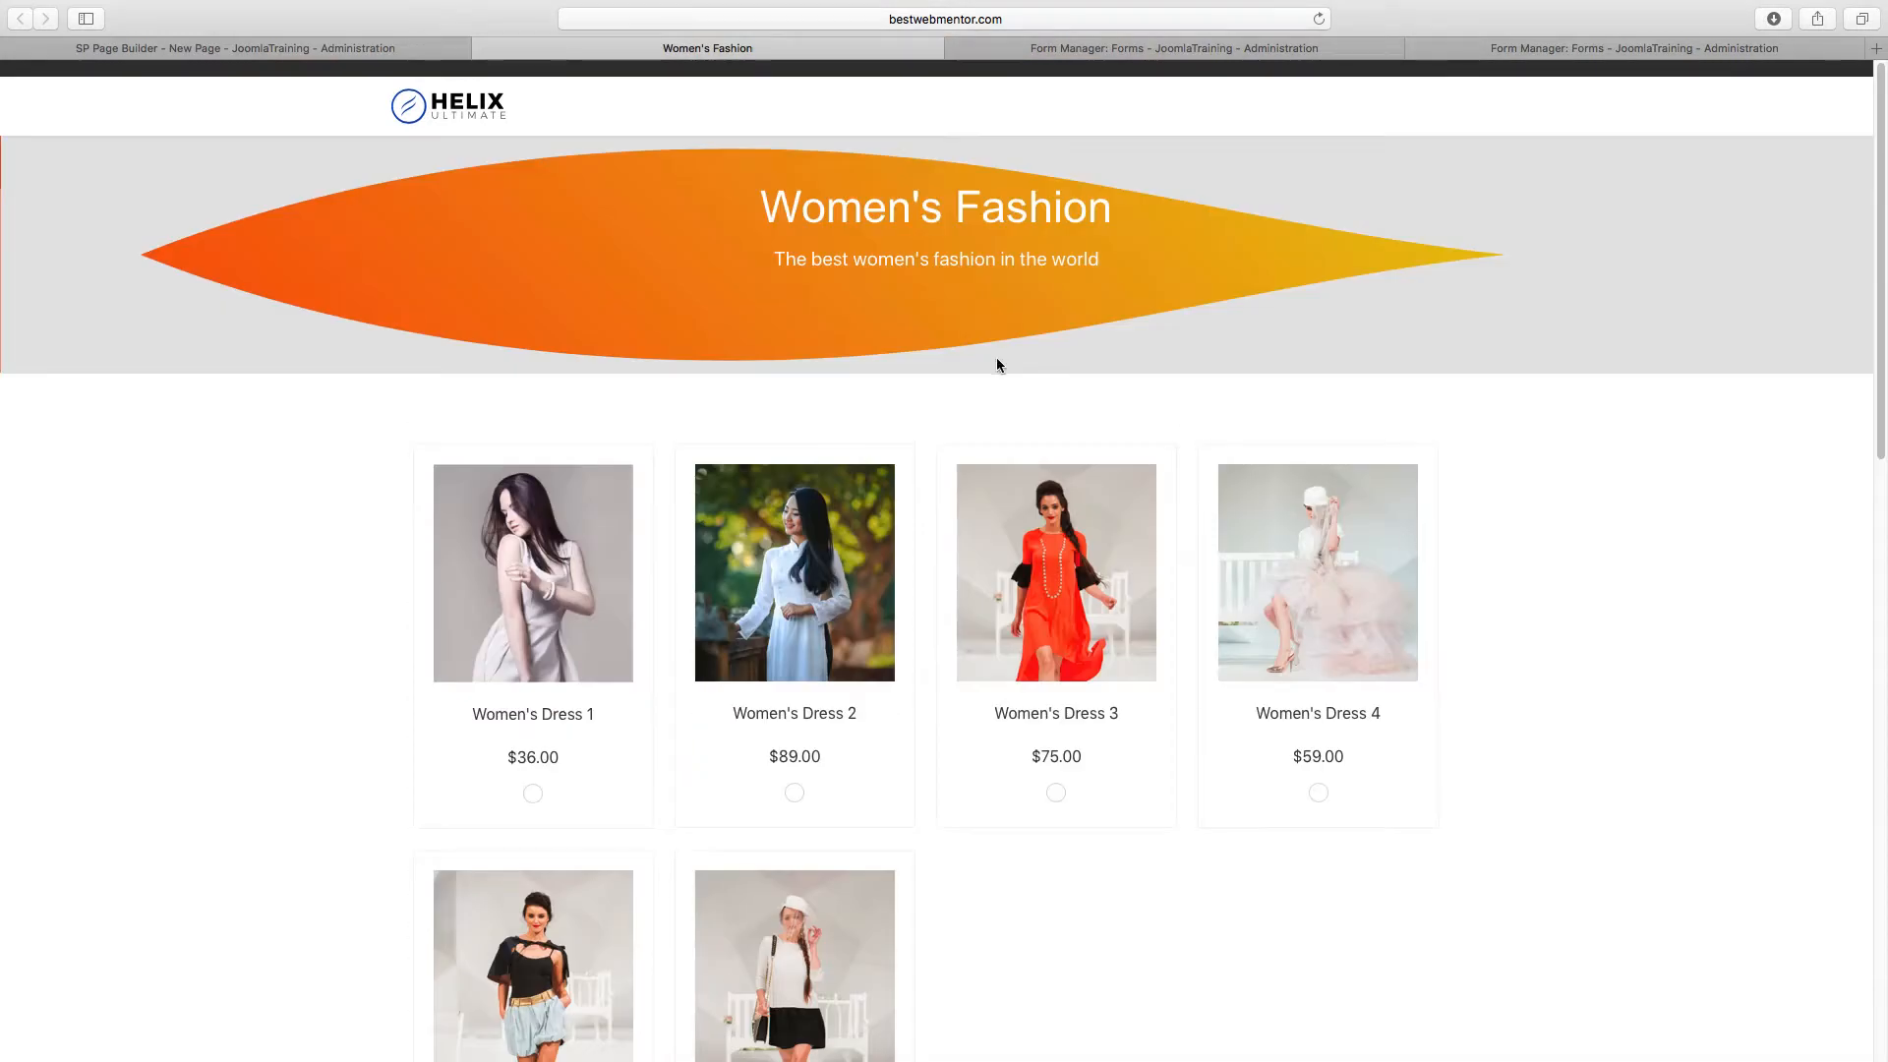
Return to the page editor and change the page title to "Electronics".
click(334, 49)
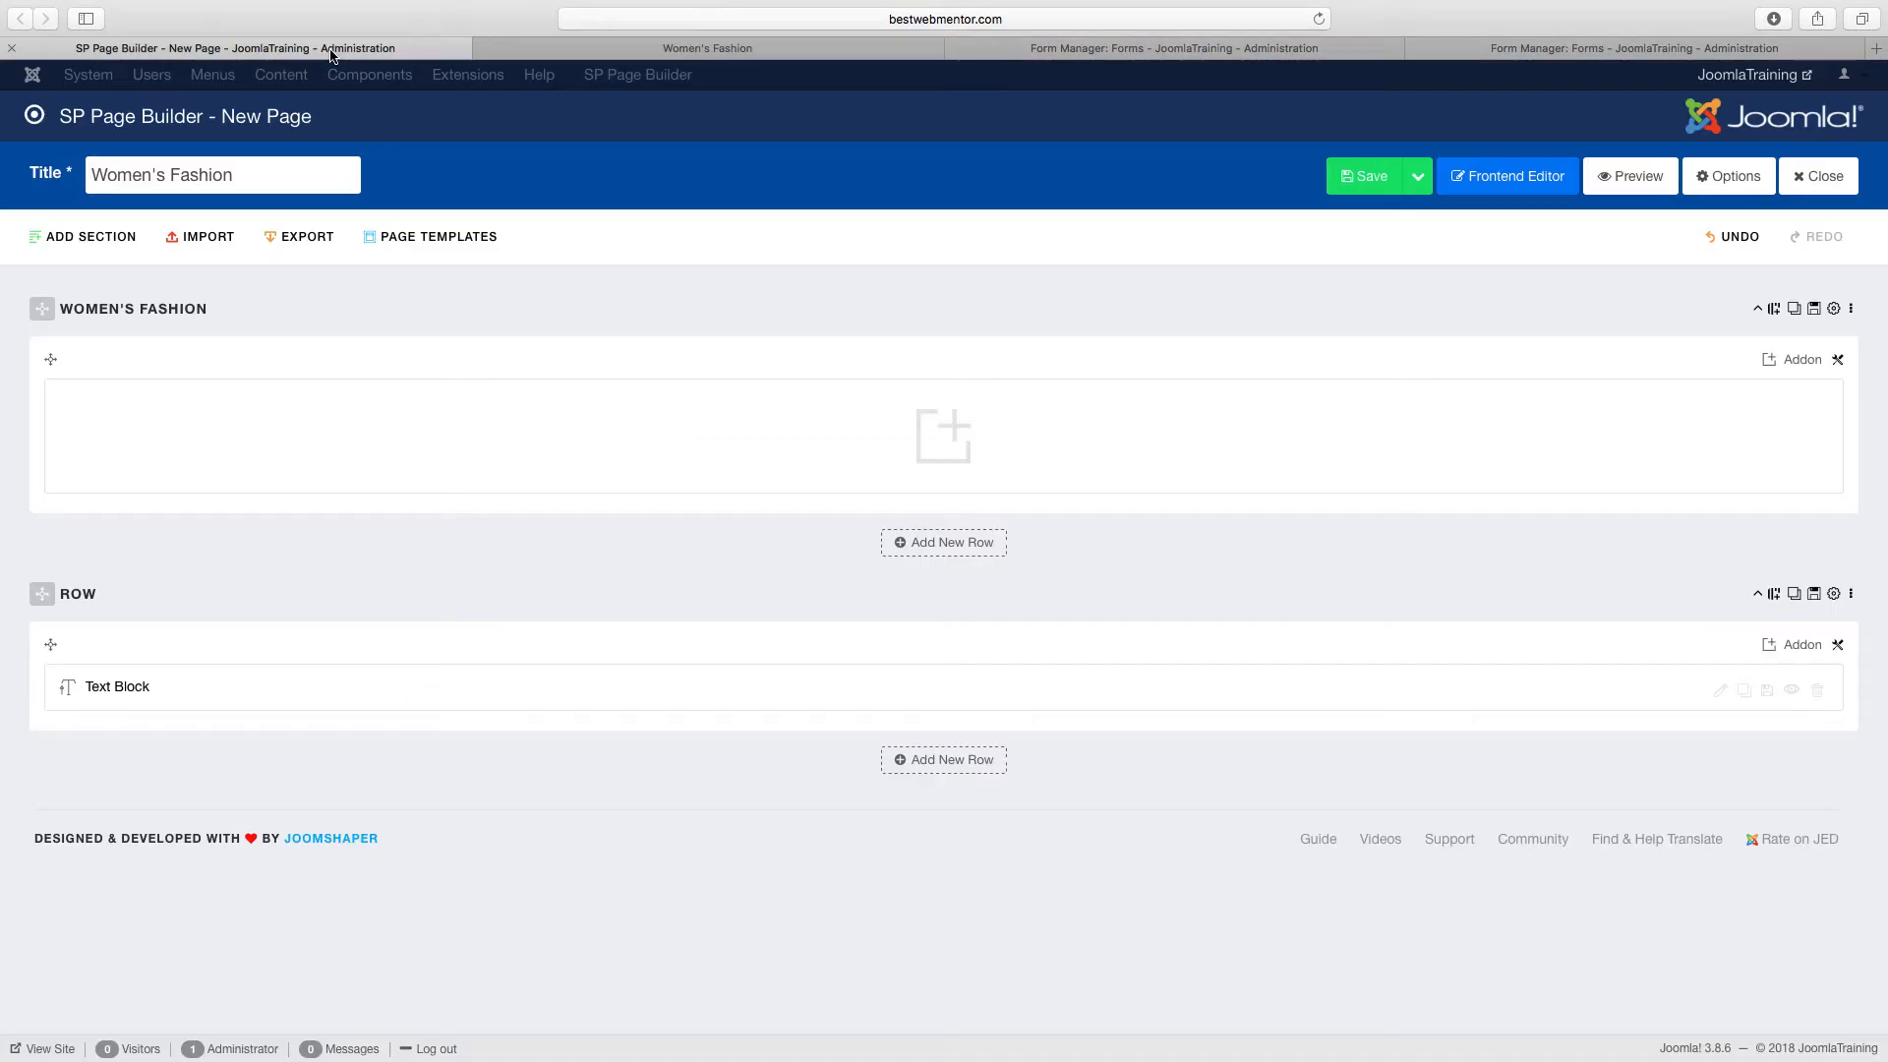
double_click(130, 172)
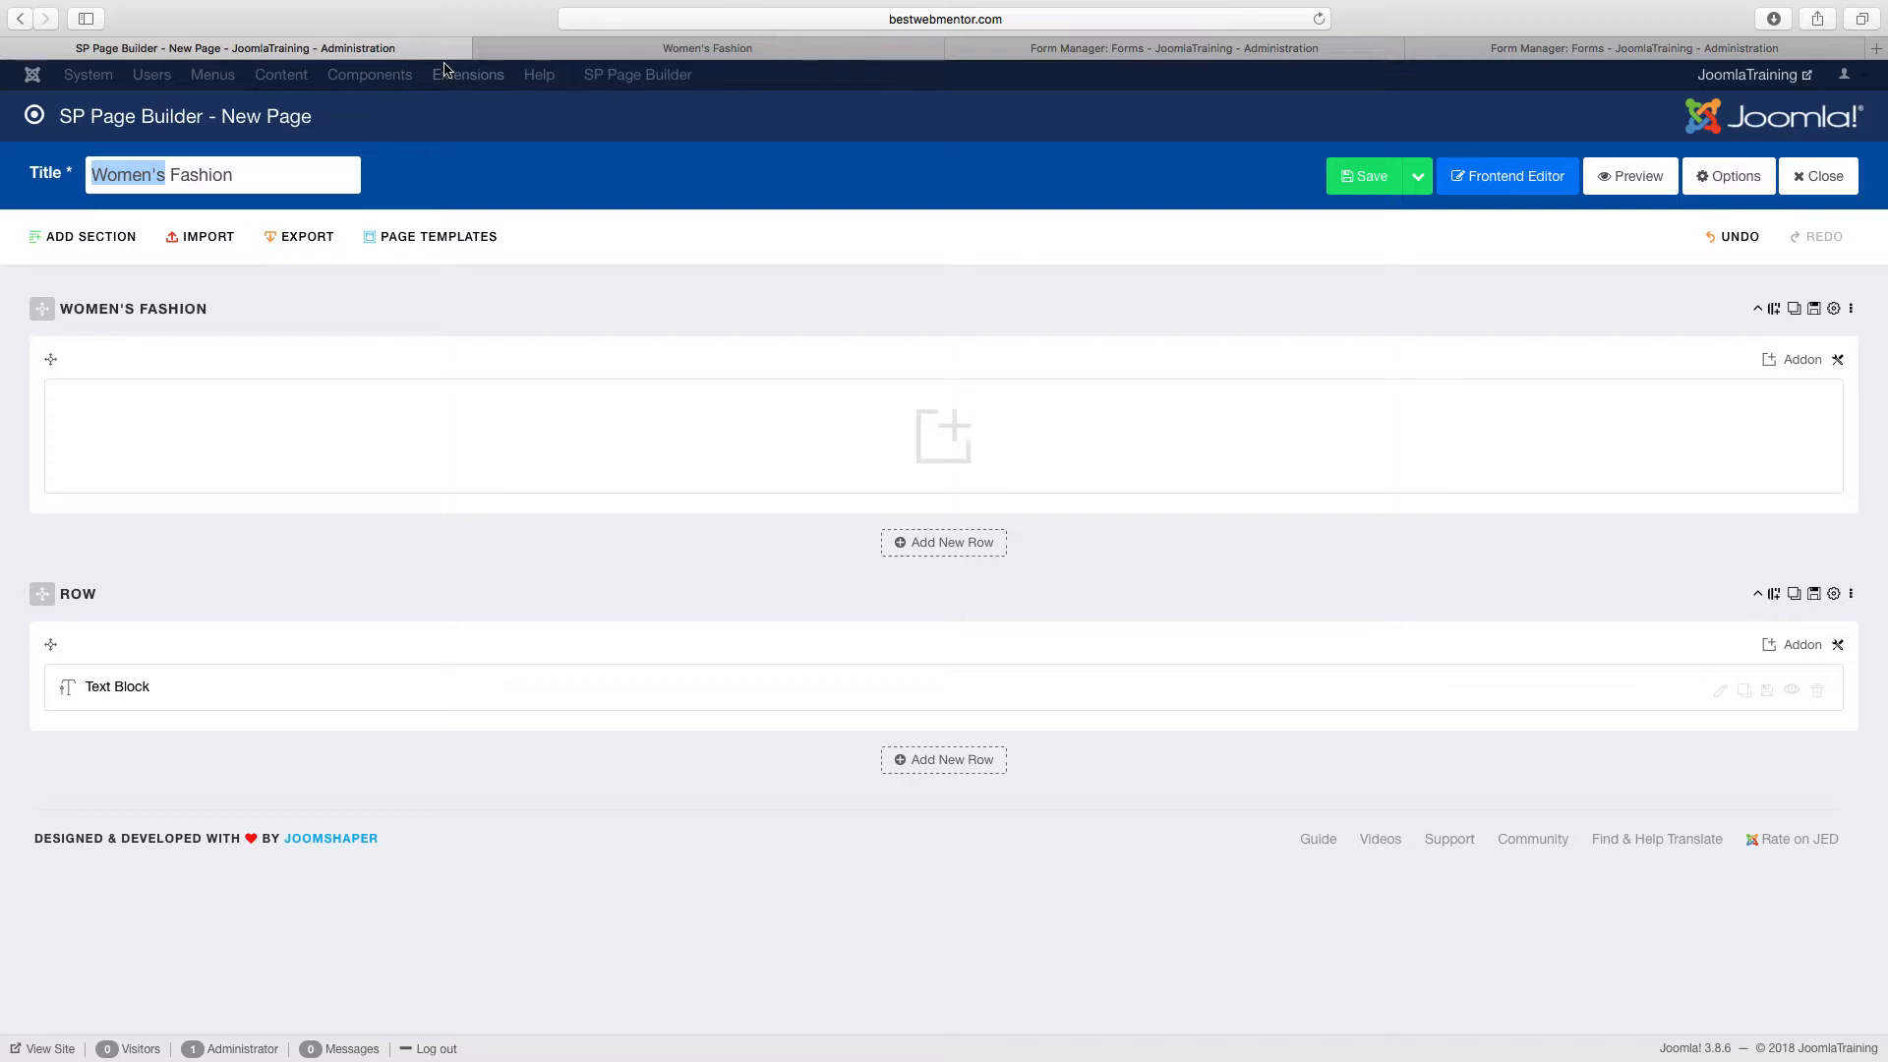
text(Electronic)
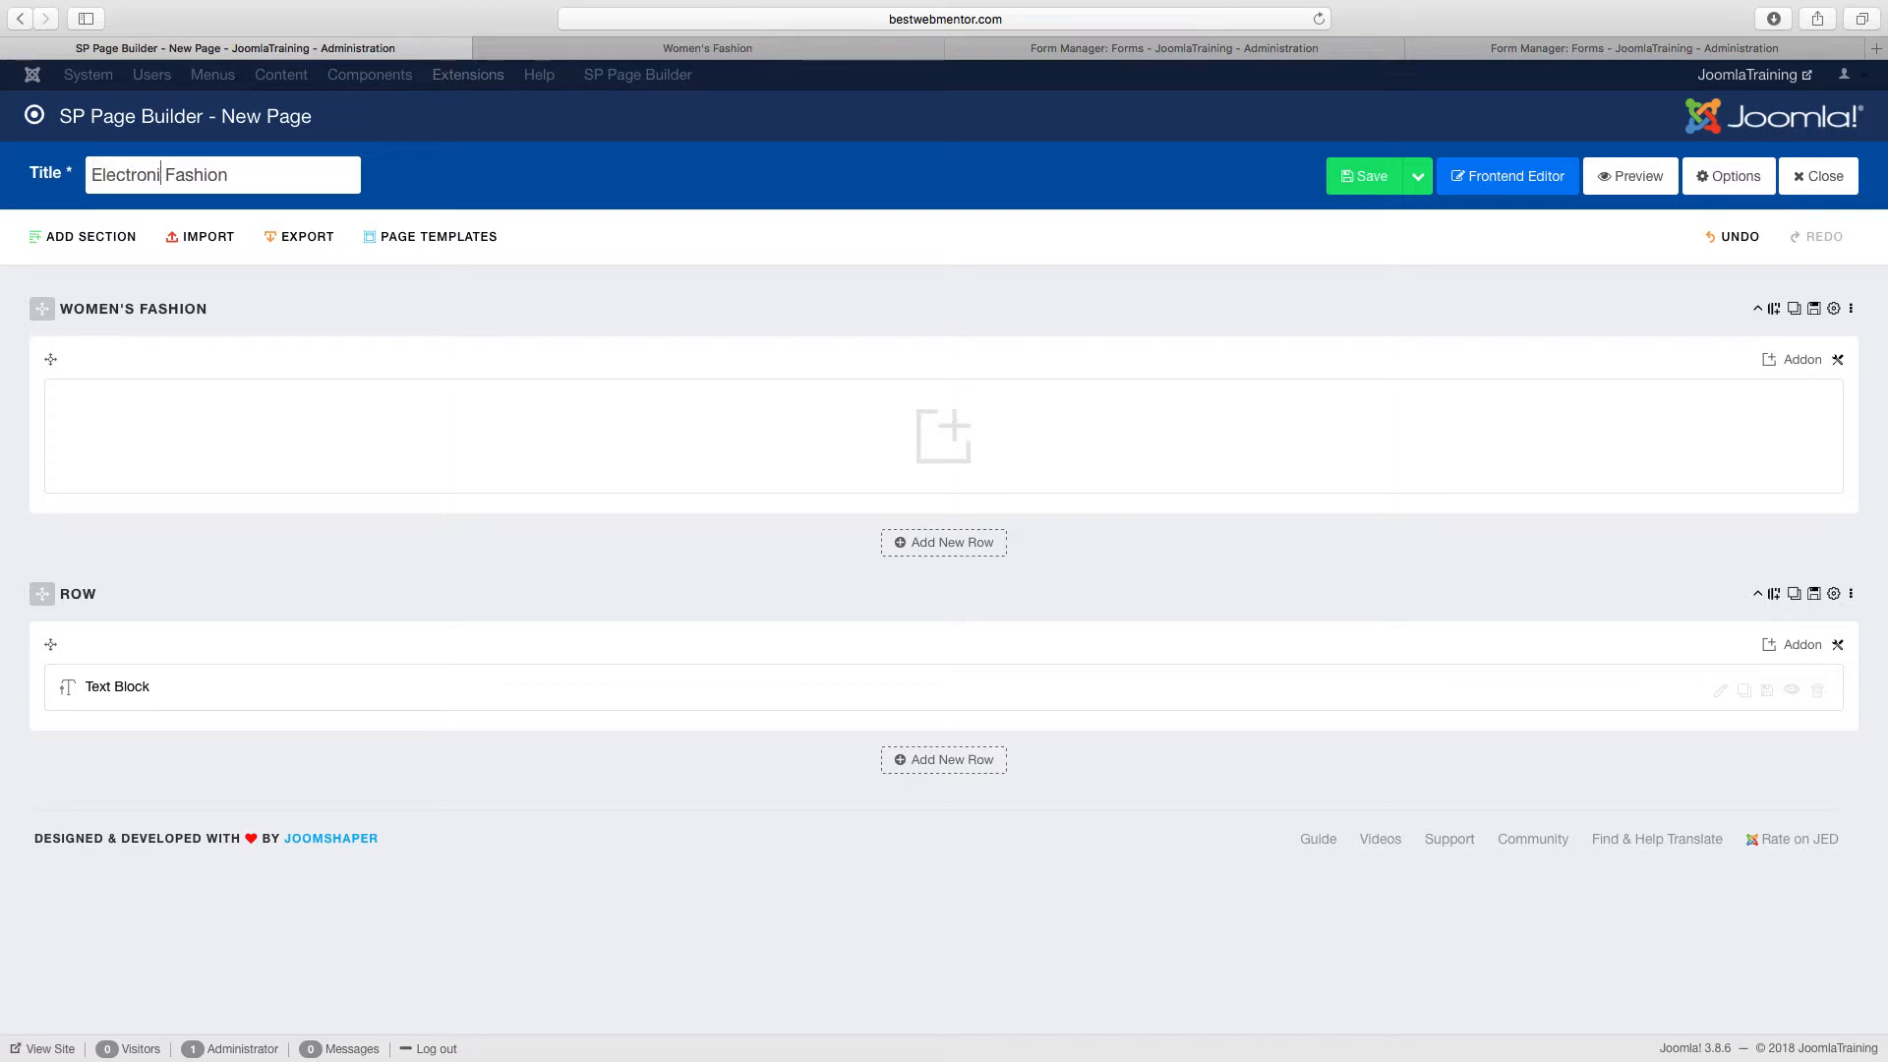
text(s)
double_click(247, 178)
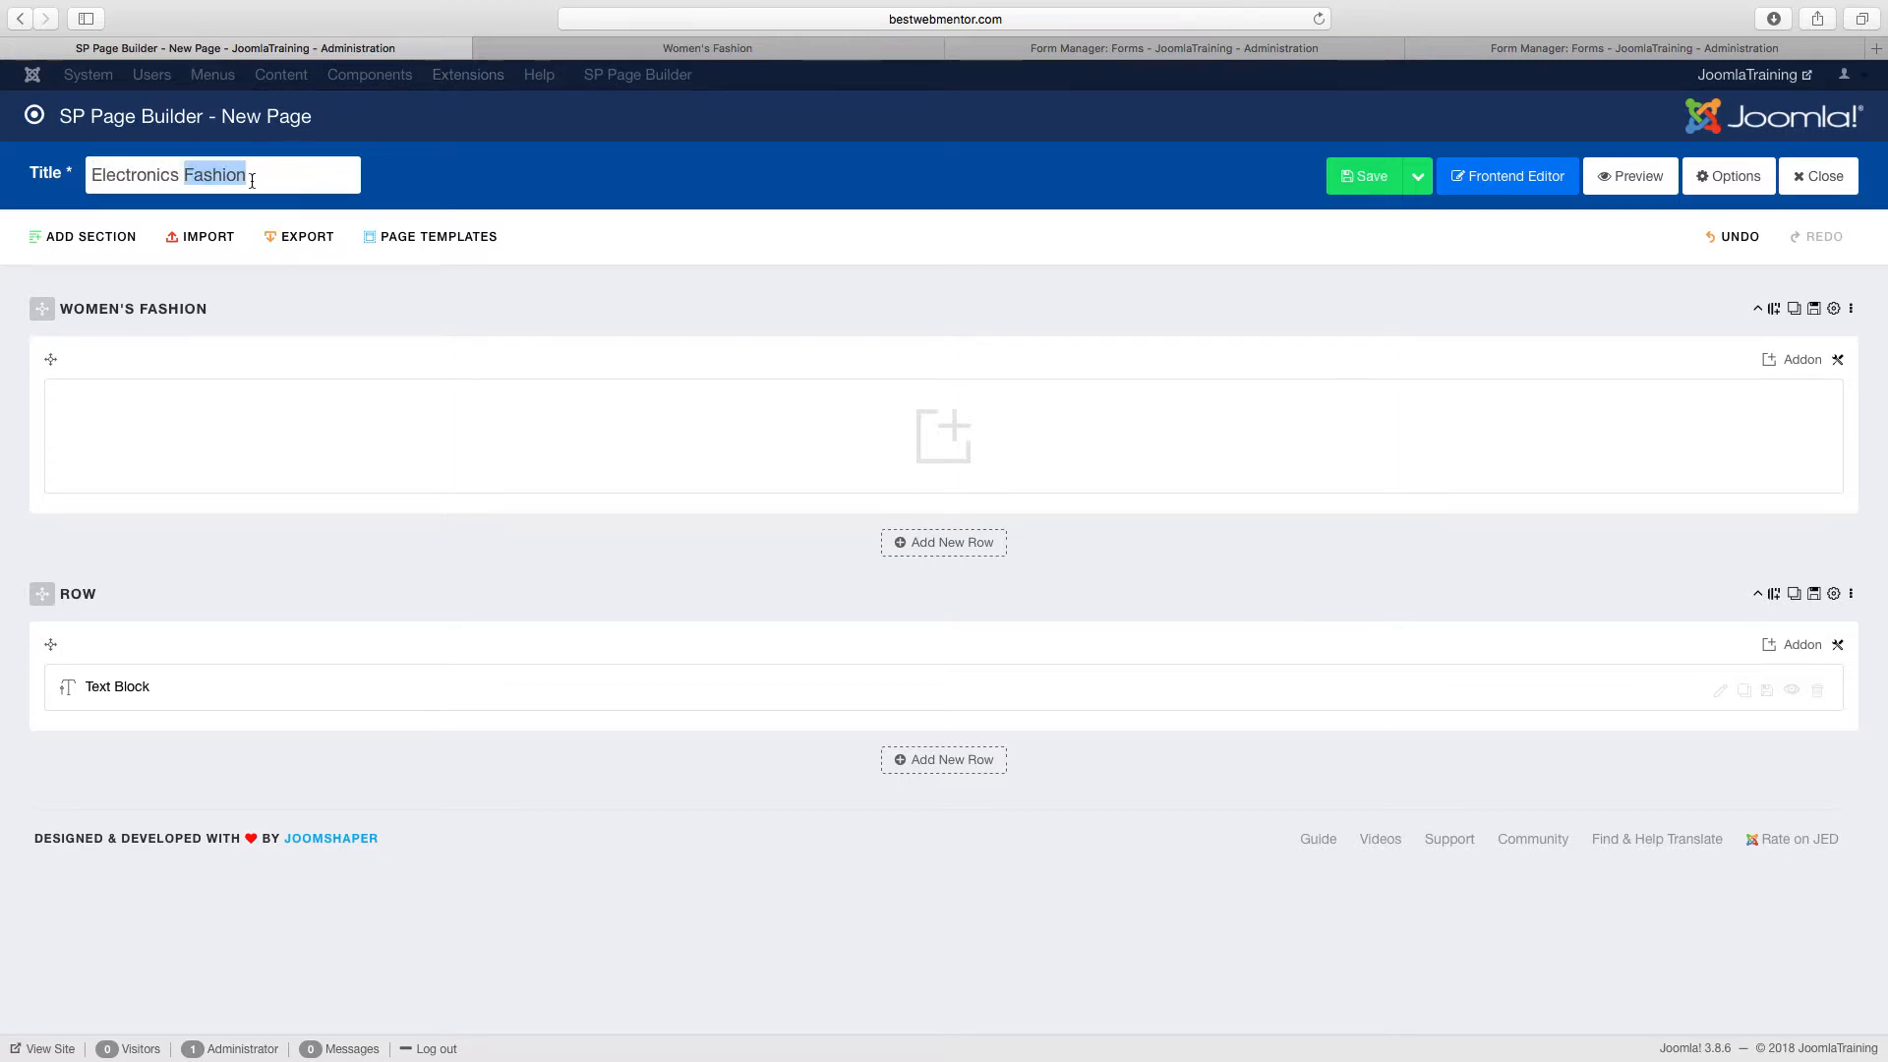
key(BackSpace)
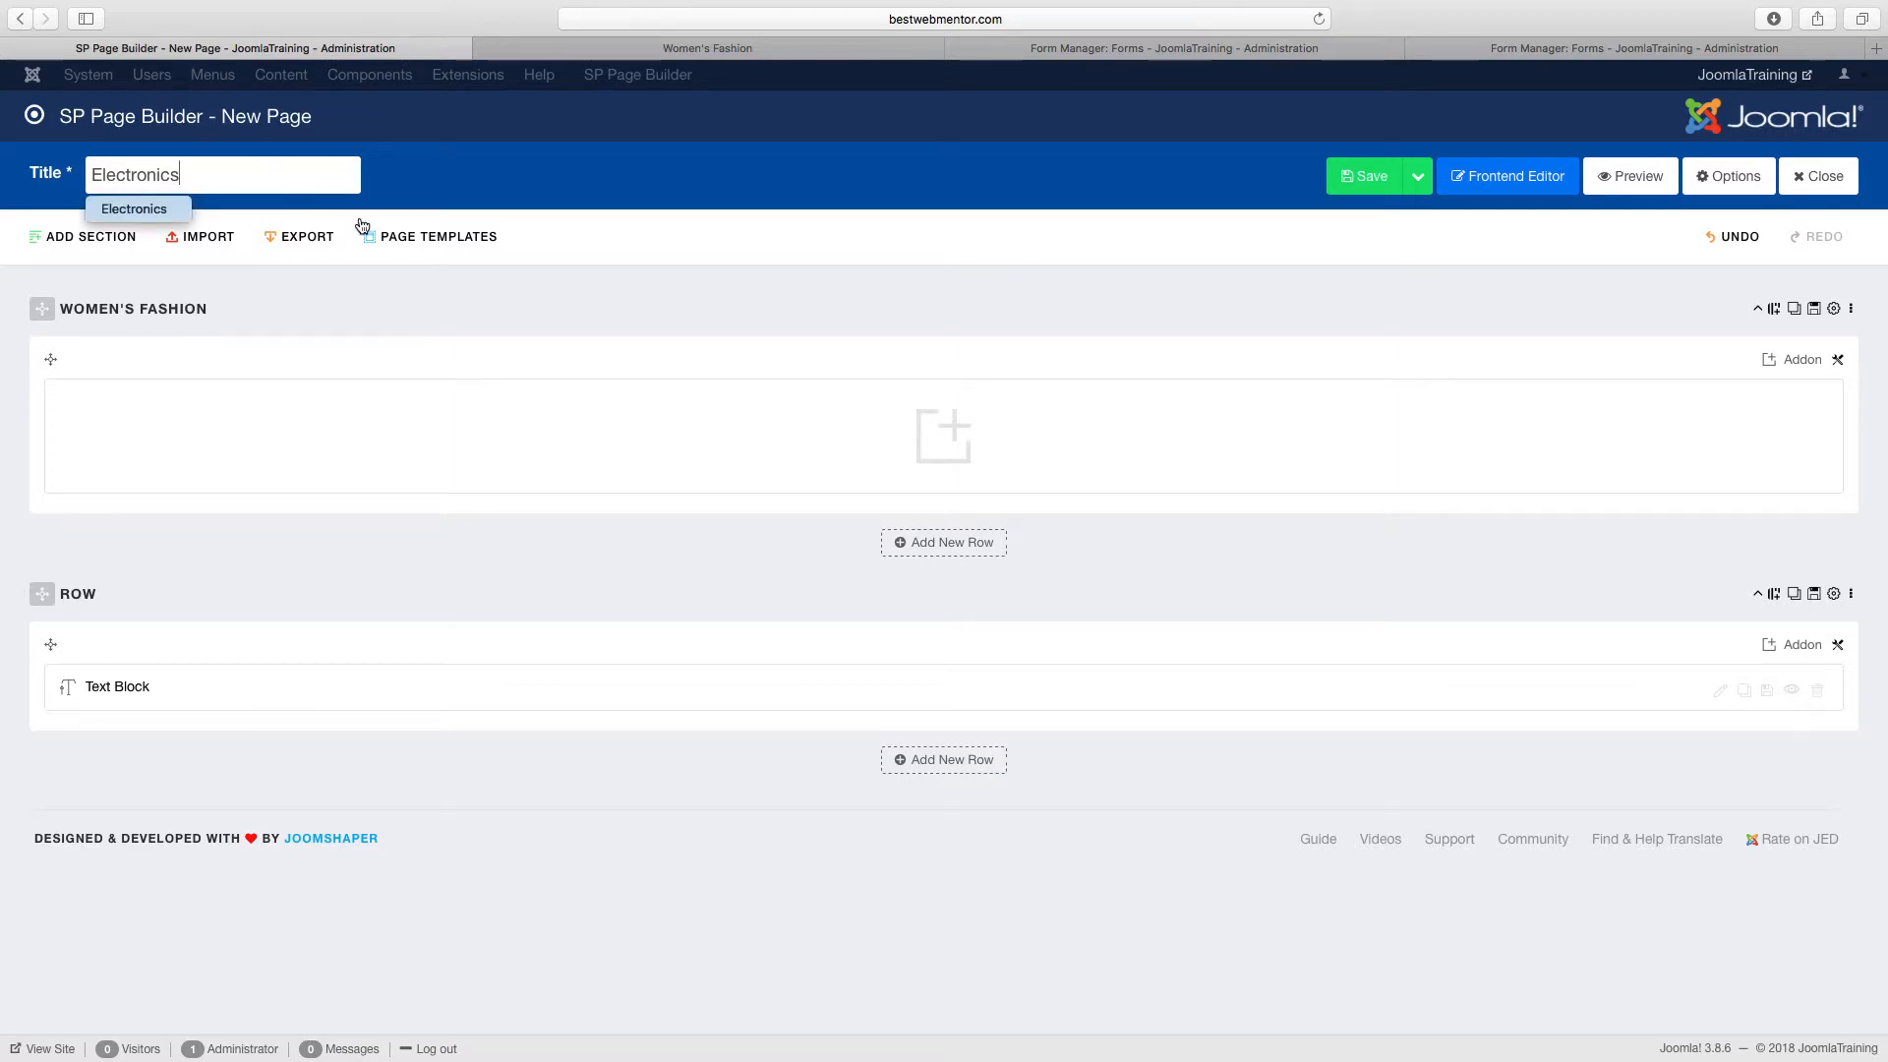
Change the first row's admin label and section title to "Electronics".
click(1836, 311)
click(684, 258)
triple_click(684, 257)
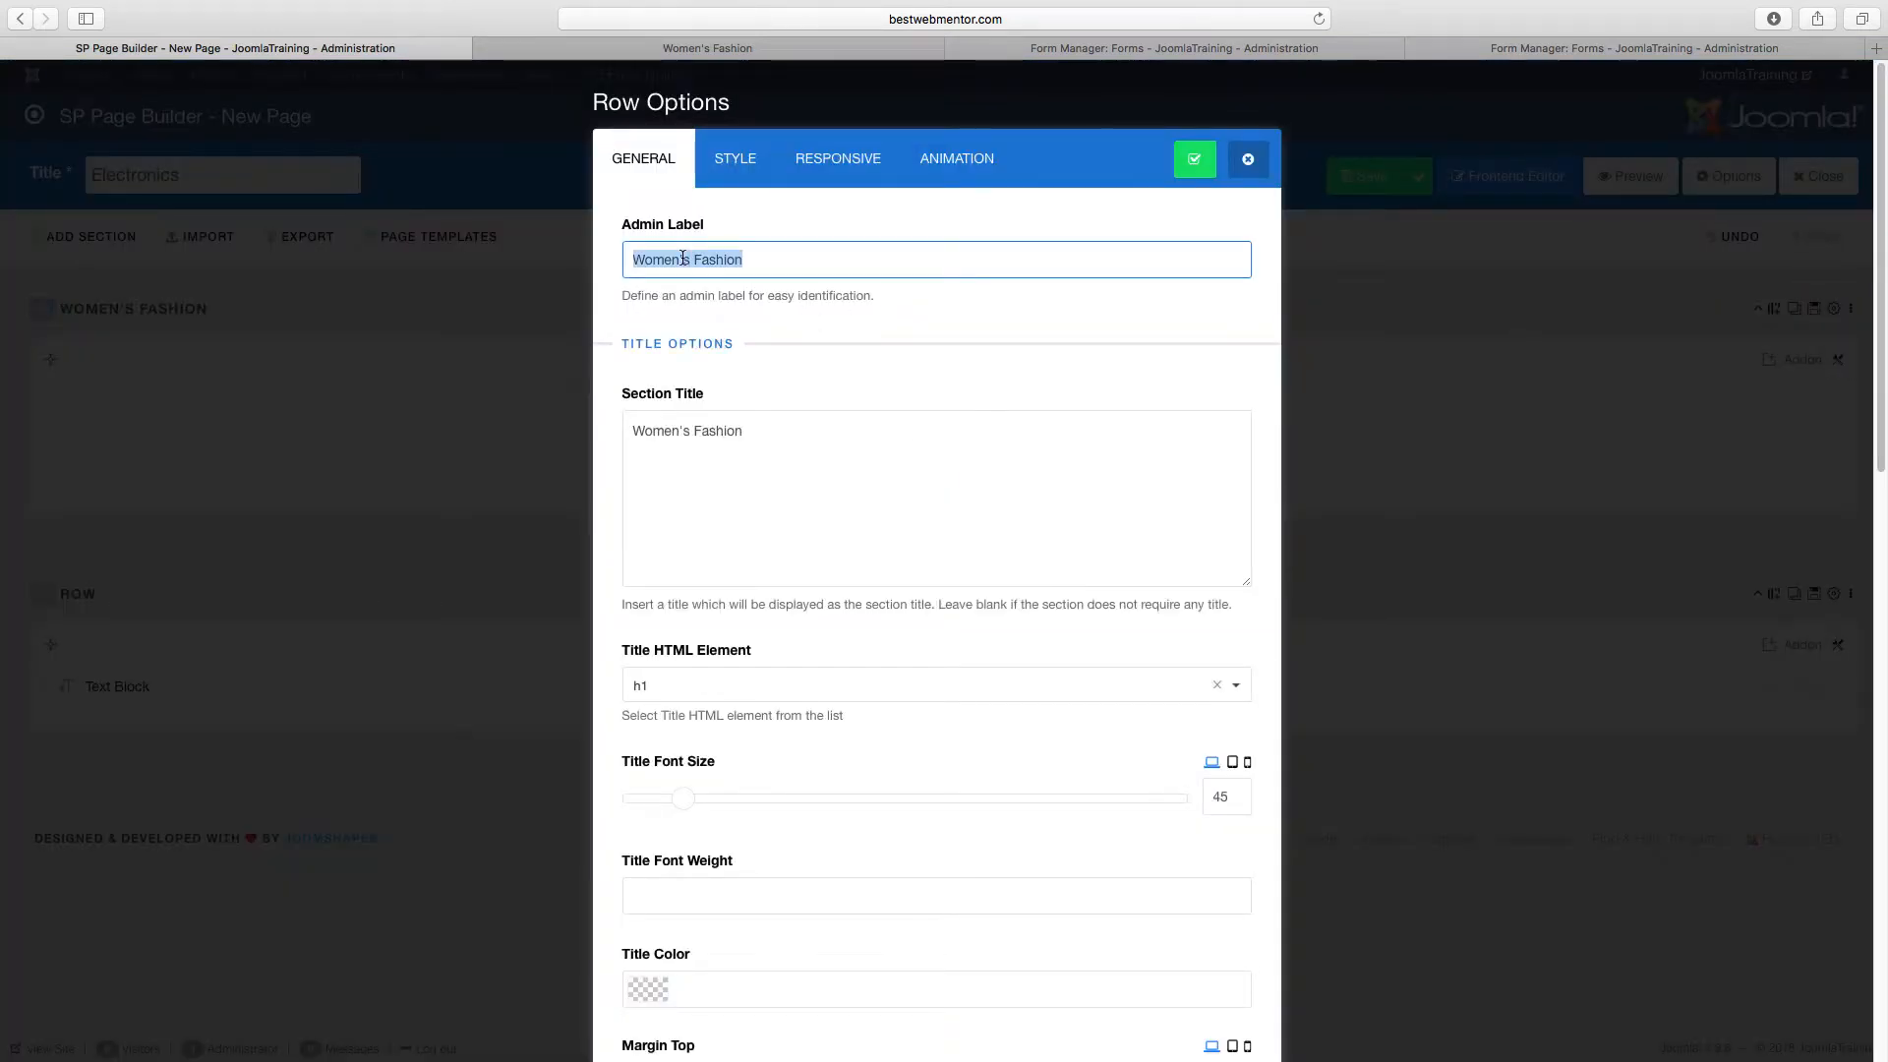
text(Electrionics)
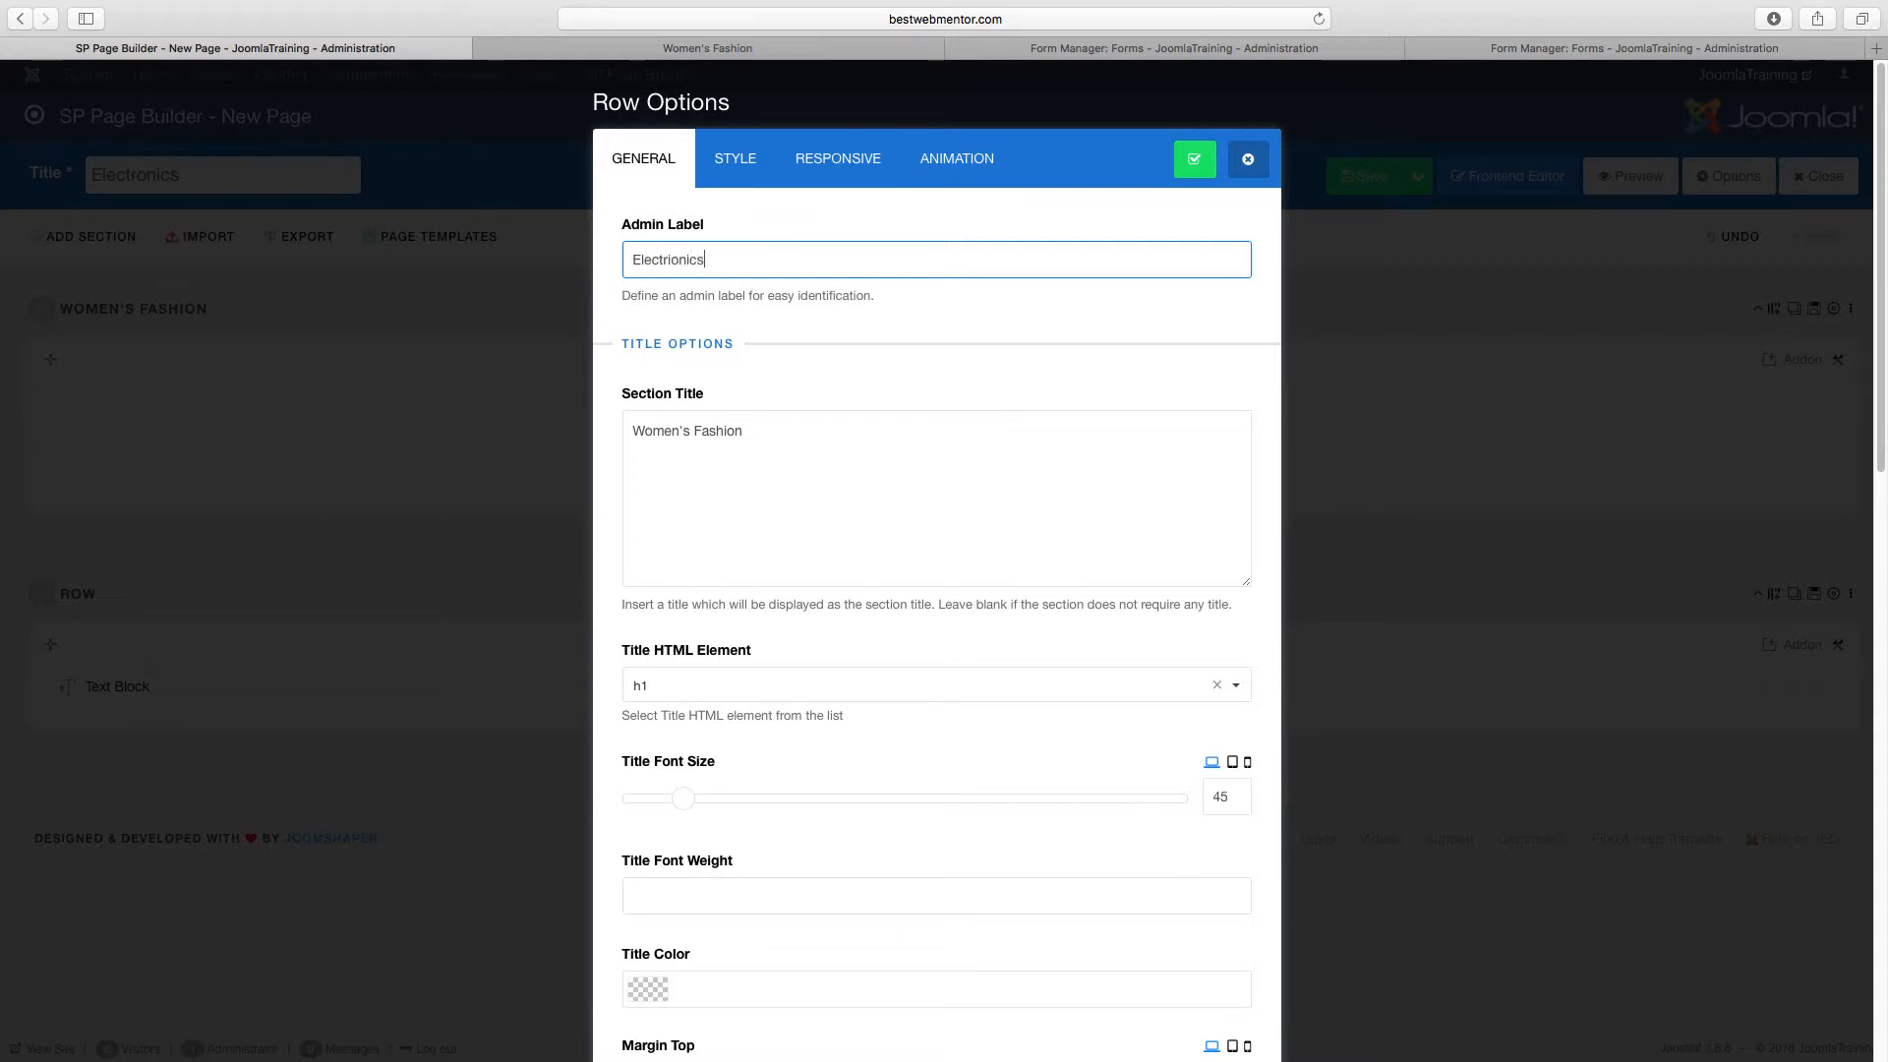
double_click(685, 258)
key(super+c)
triple_click(716, 431)
key(super+v)
Change the row's section subtitle to "The best electronics" and apply the row options.
scroll(826, 498, down, 8)
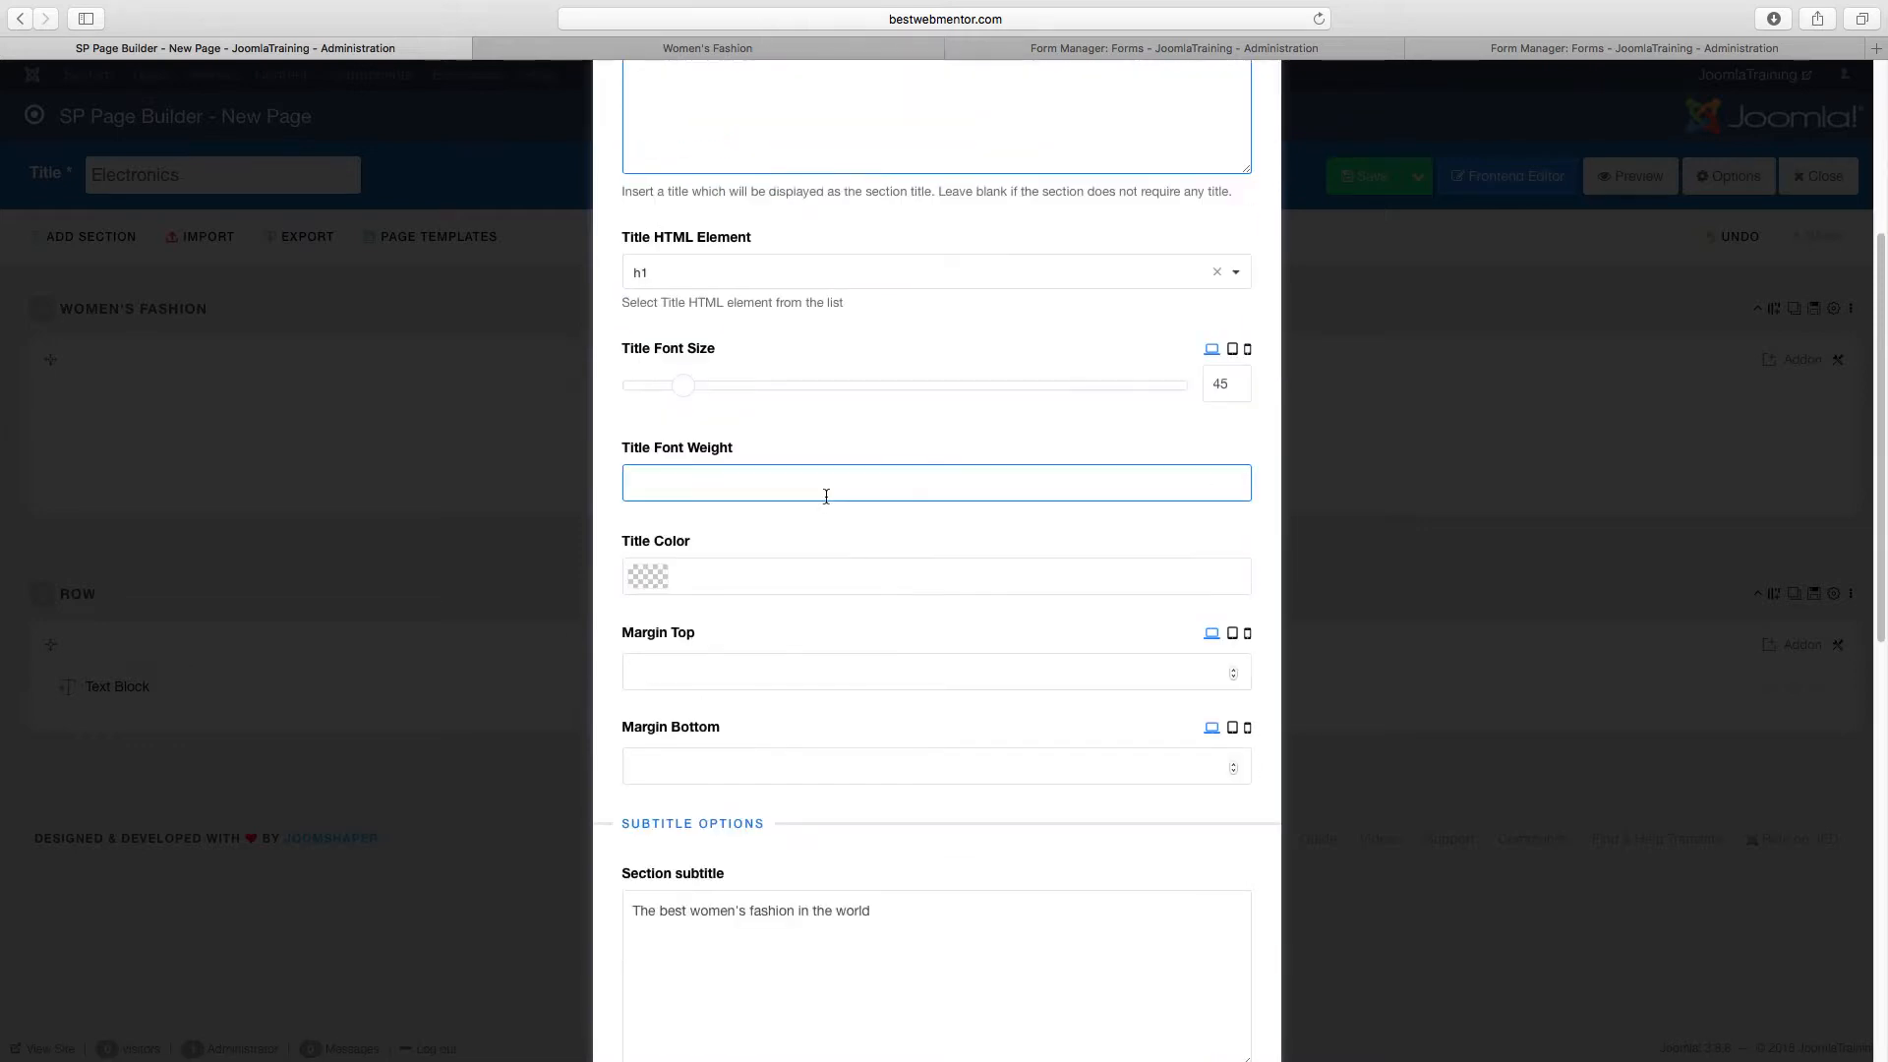
scroll(841, 504, down, 3)
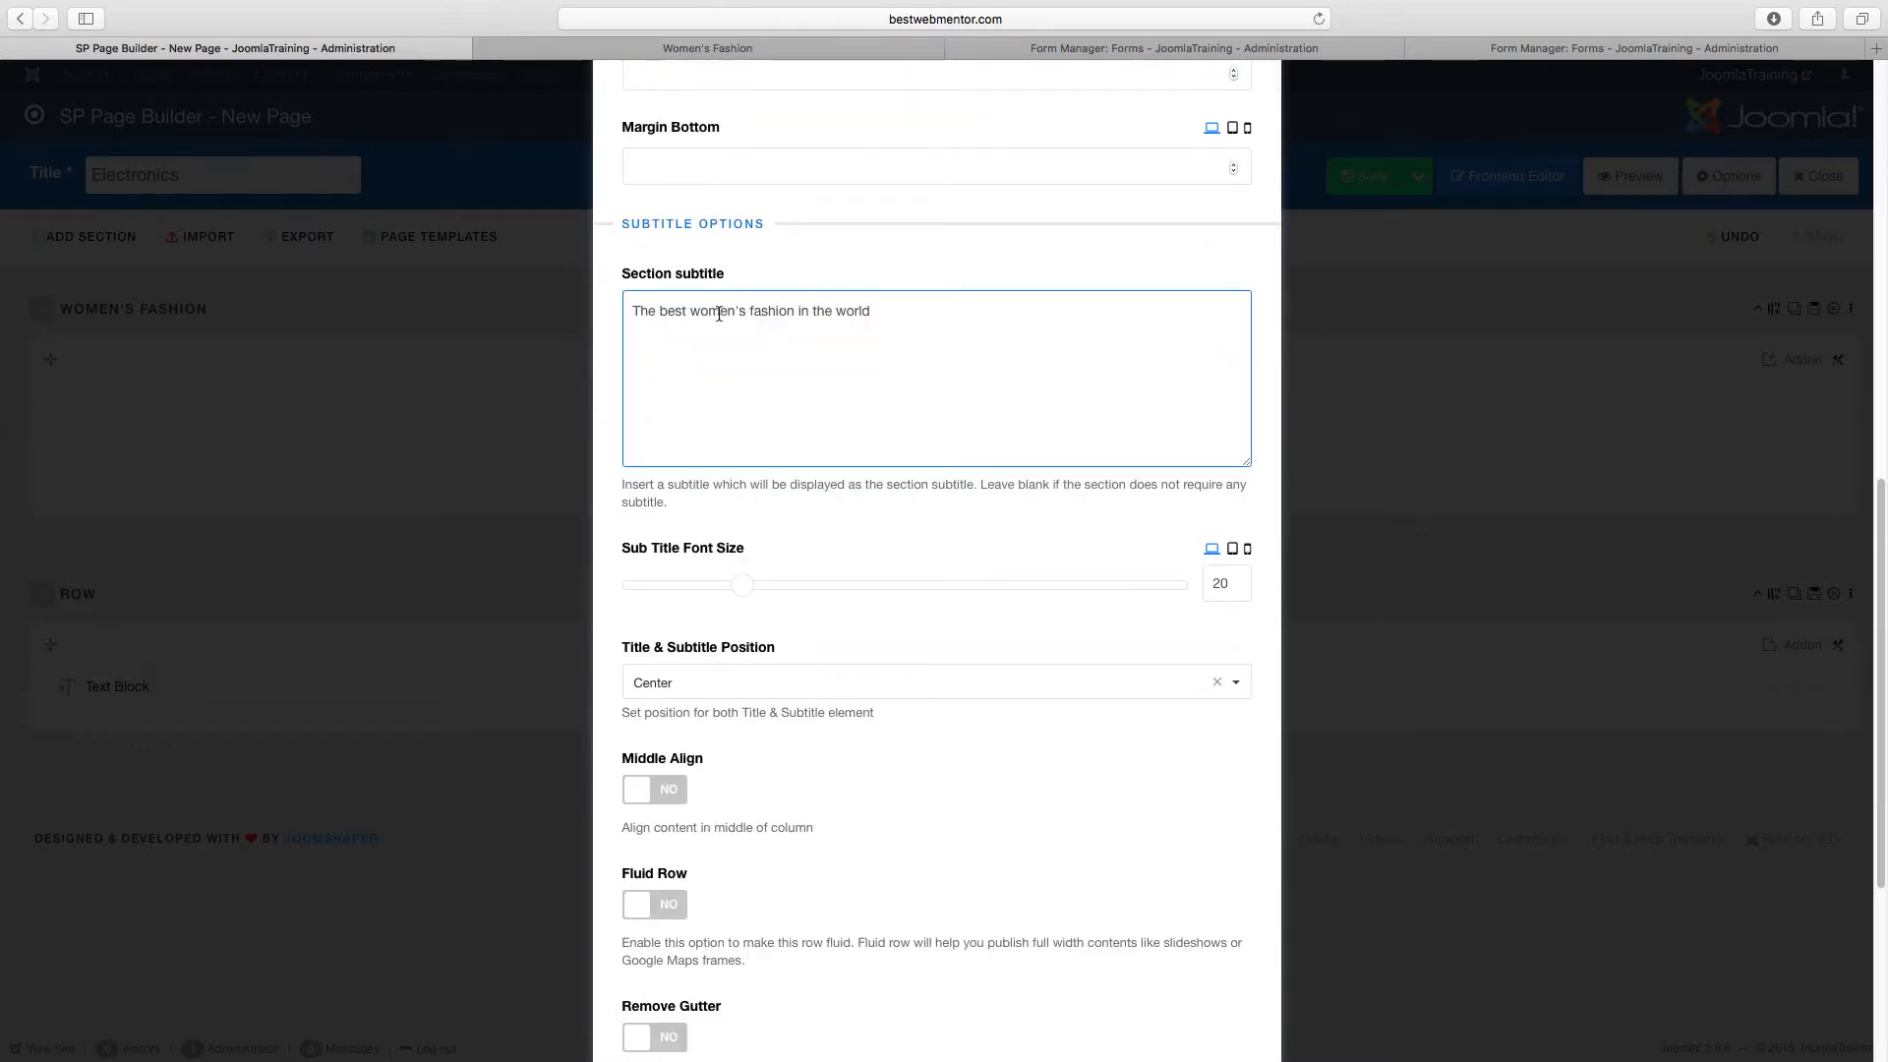
drag(691, 311, 1000, 319)
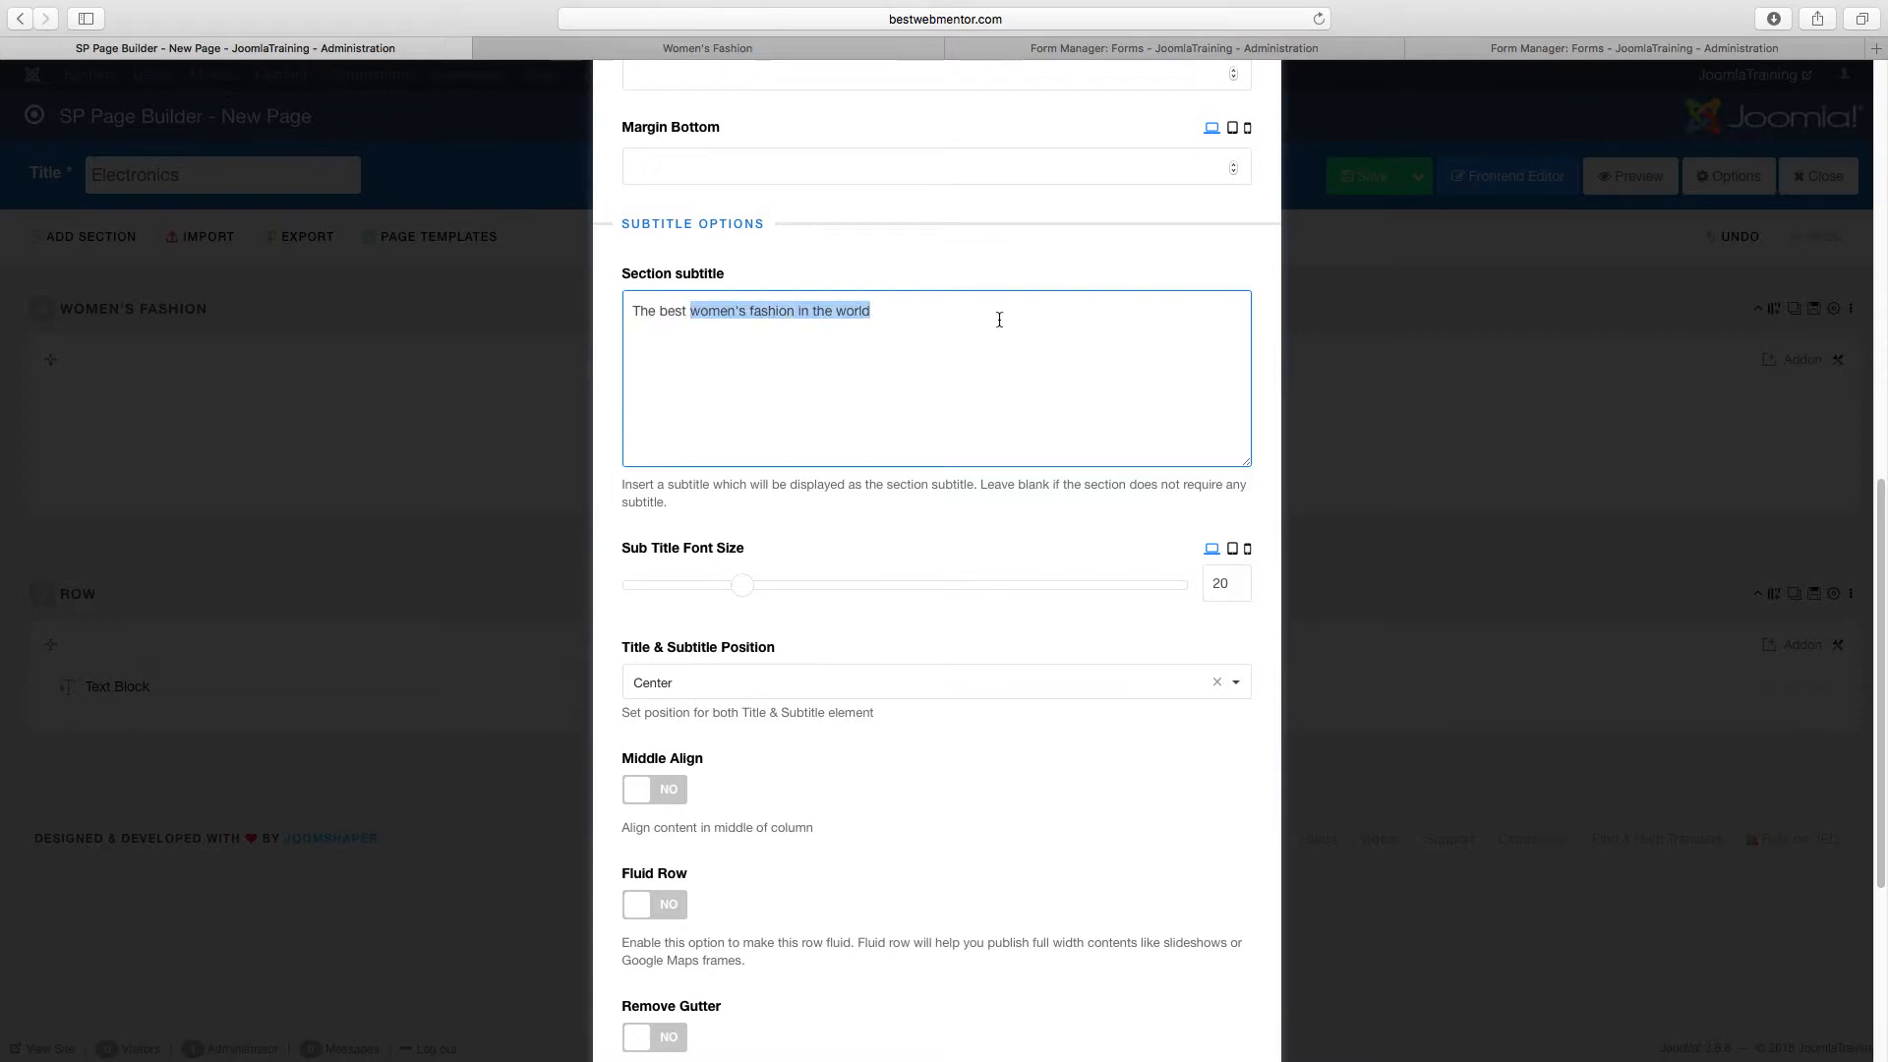
text(electronics)
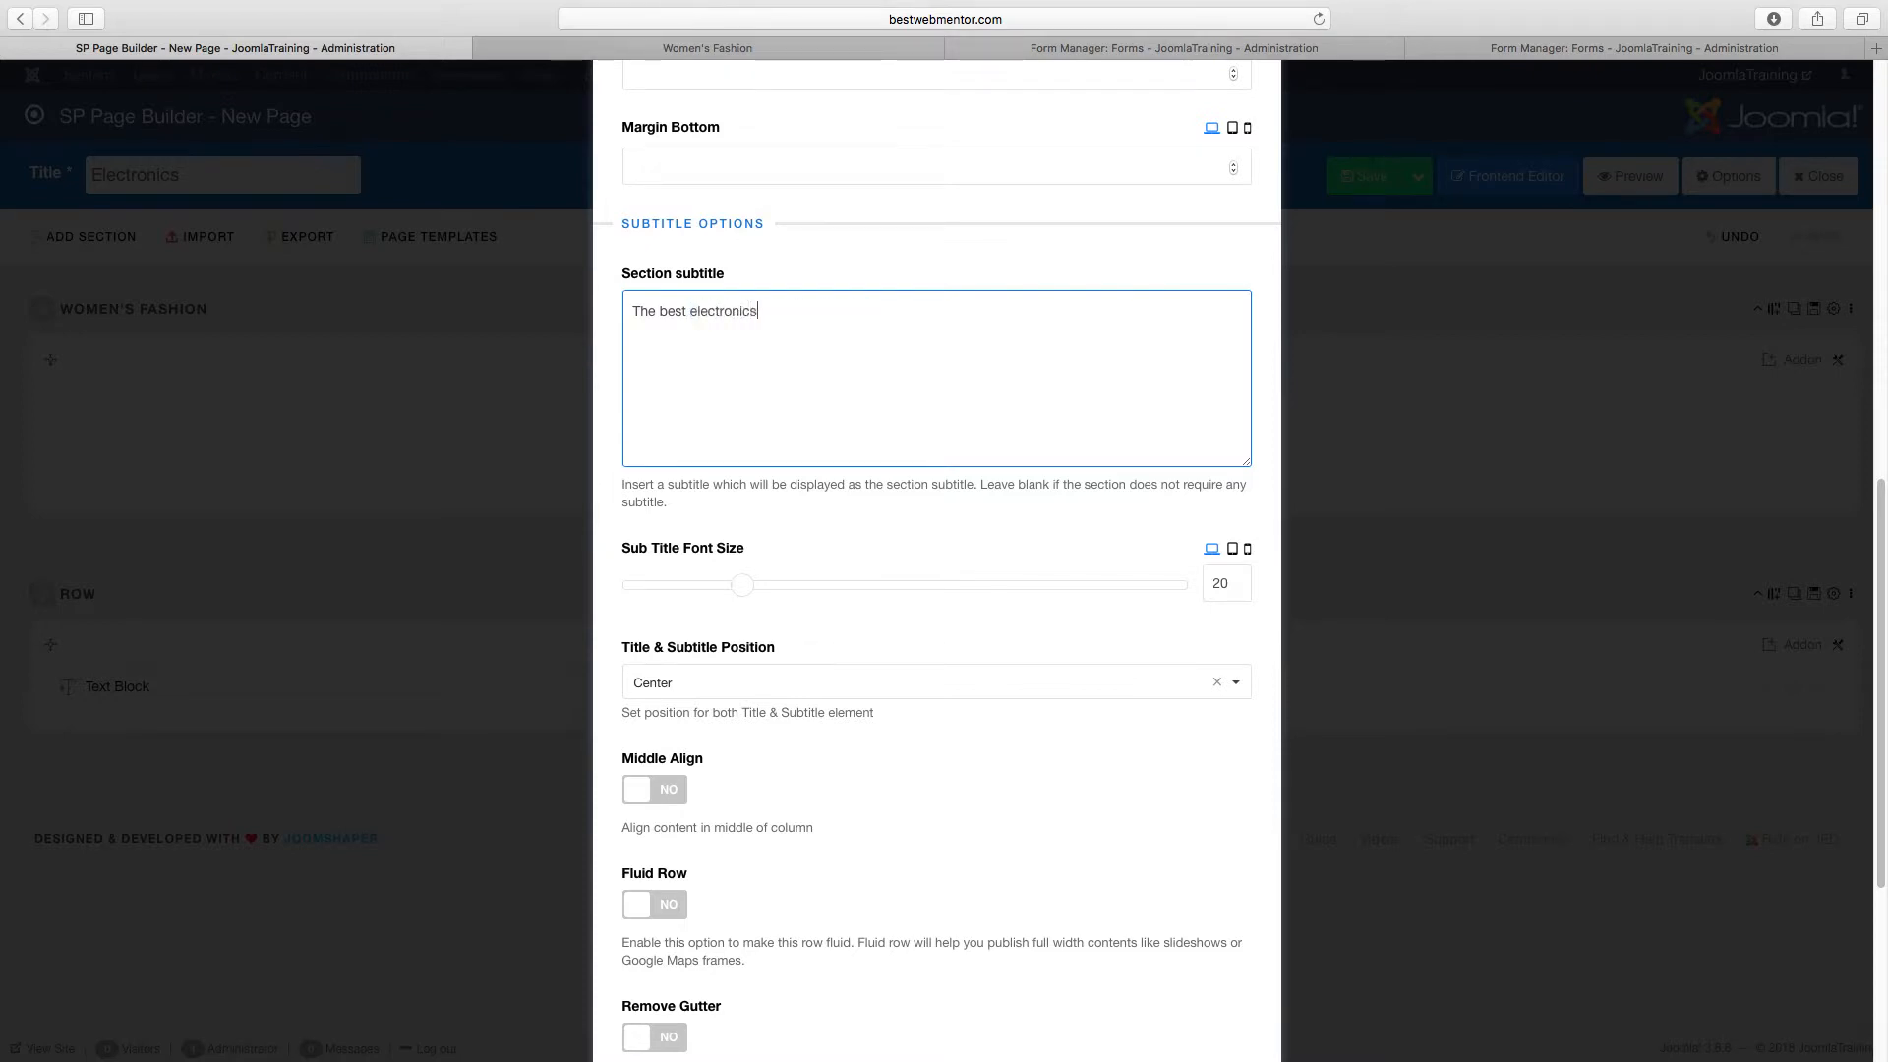
scroll(970, 433, down, 5)
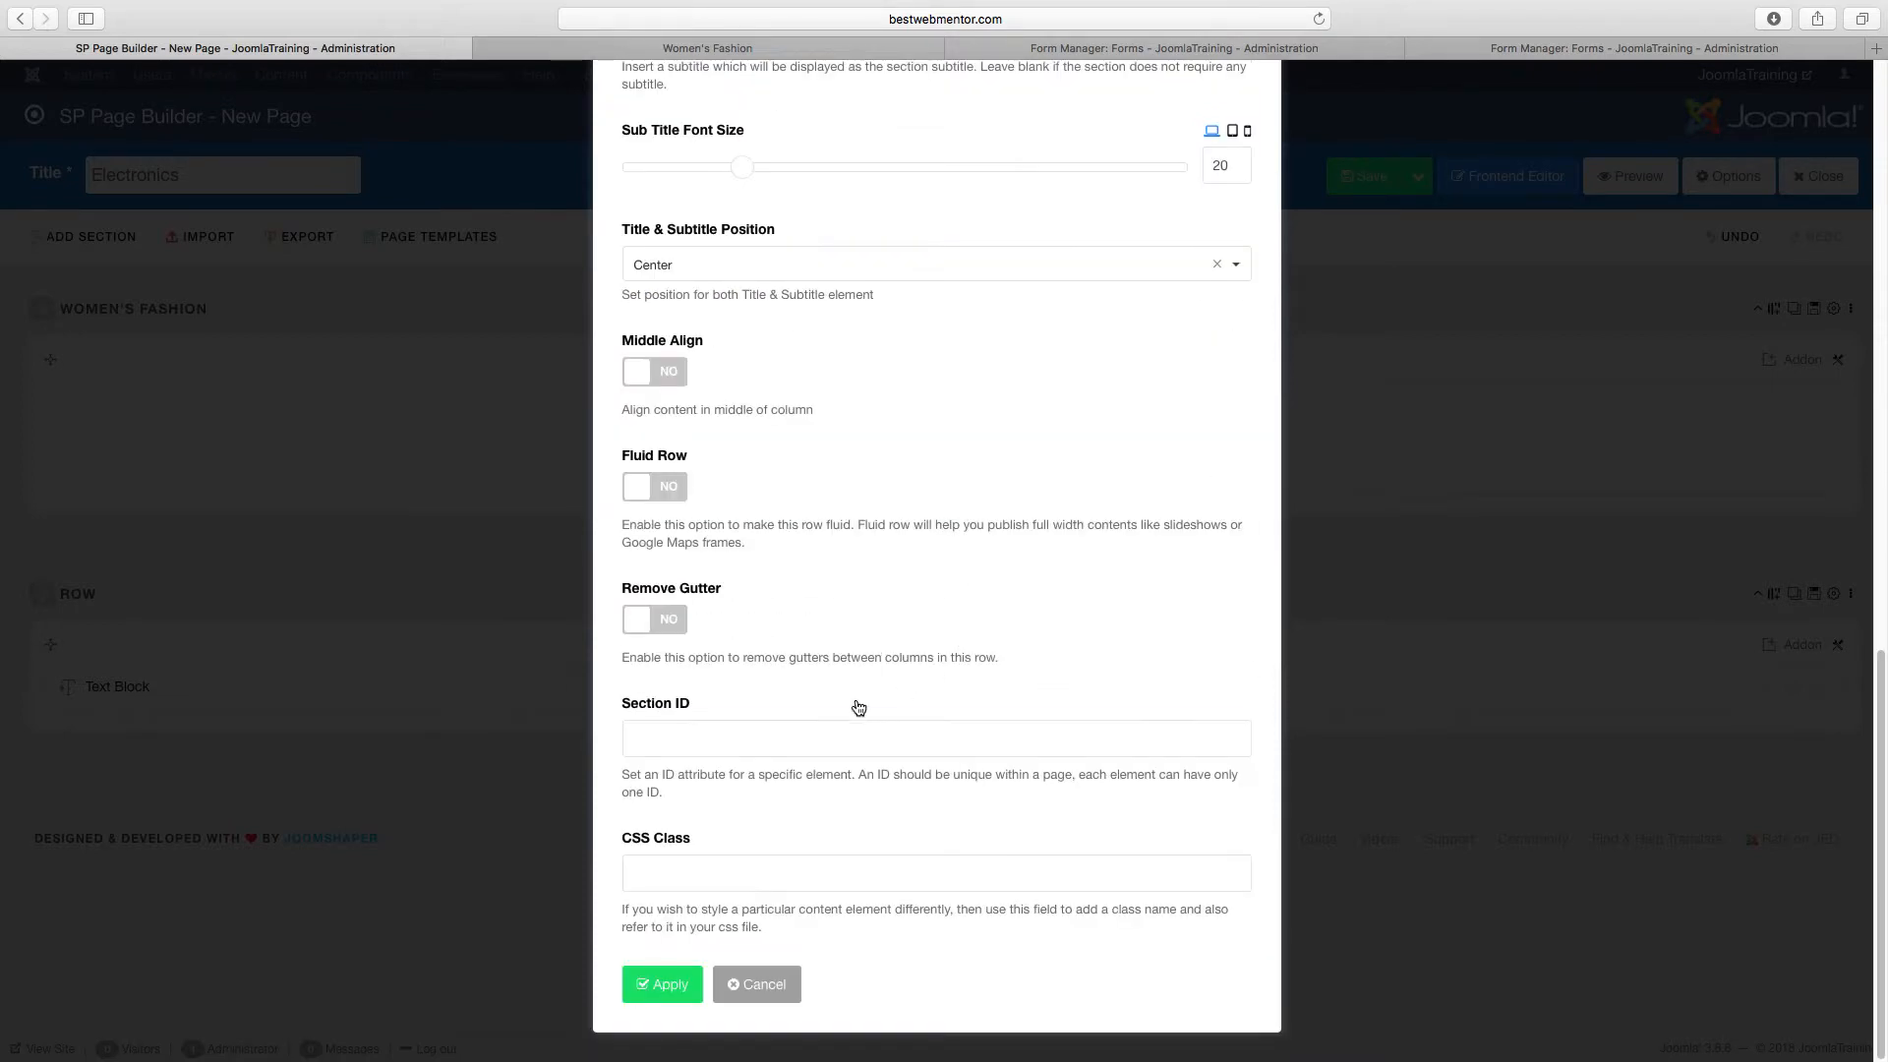
click(654, 981)
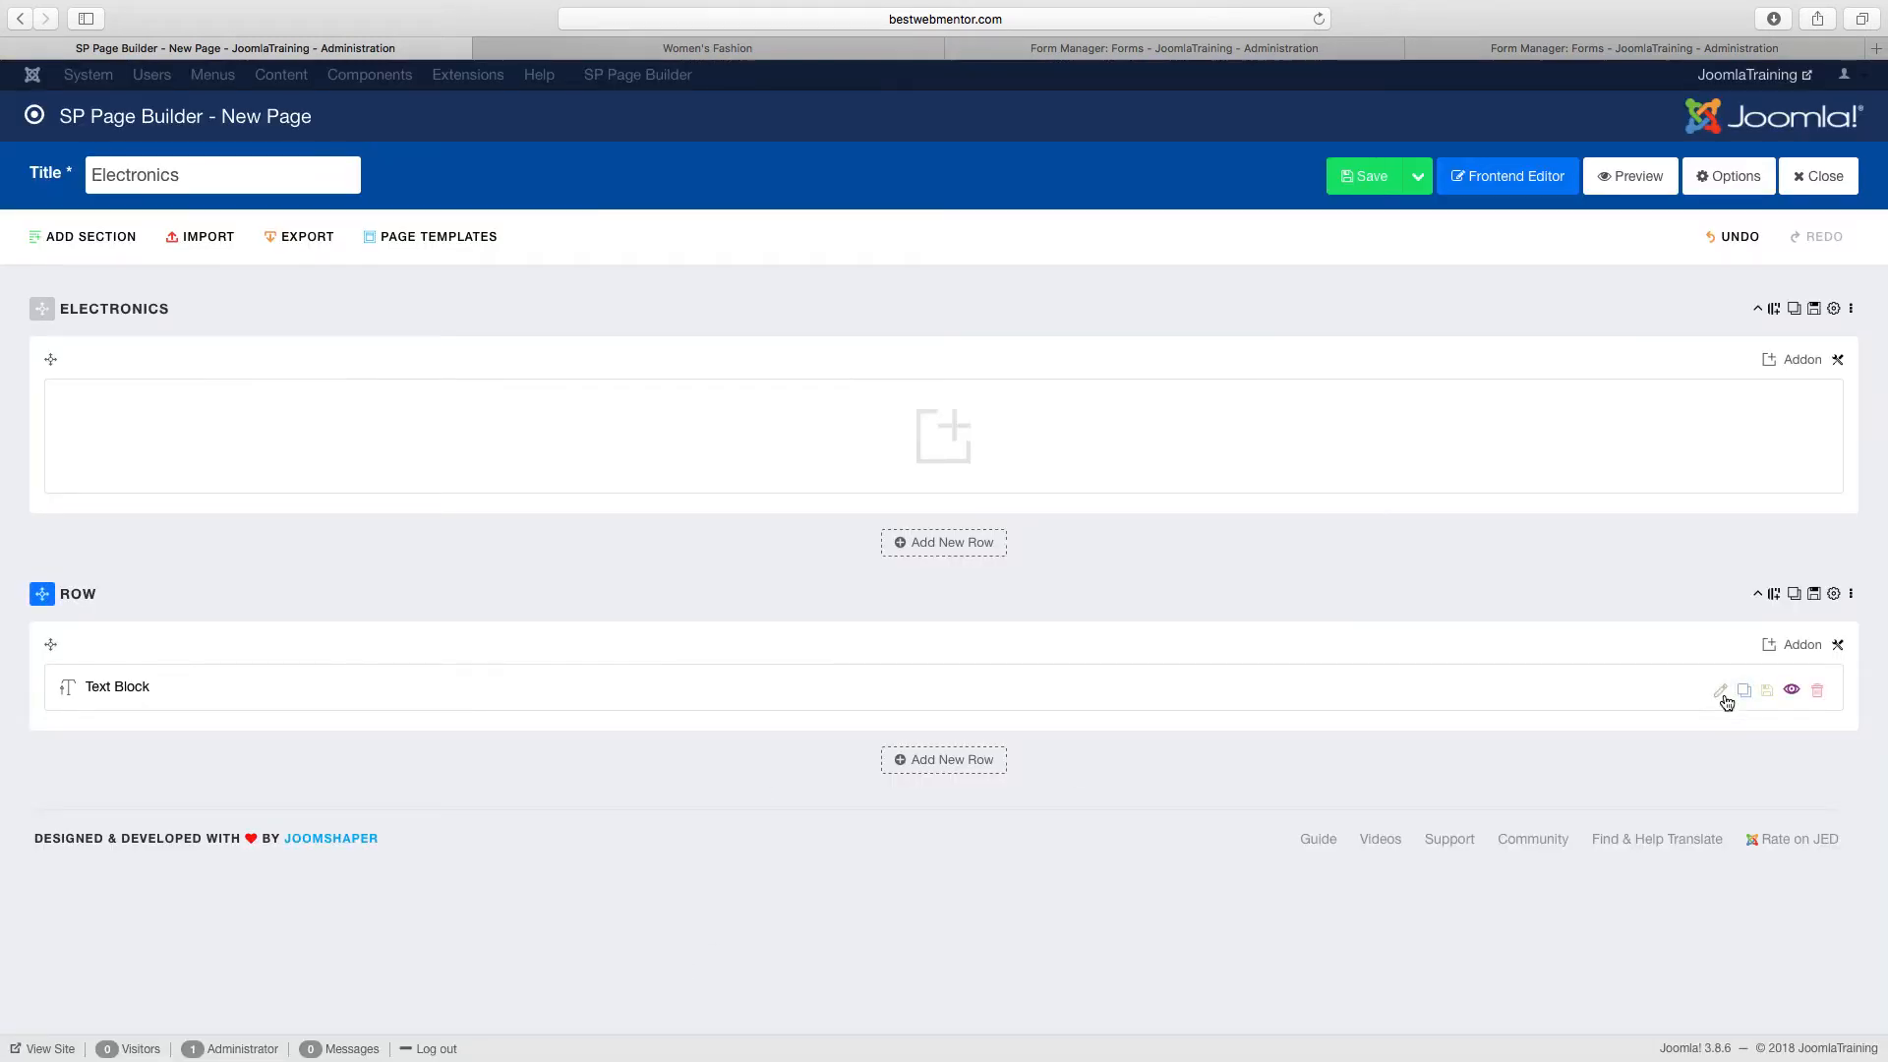
Look up the Electronics form's ID, change the Text Block's forms shortcode to ID 6 and apply the addon.
click(1062, 51)
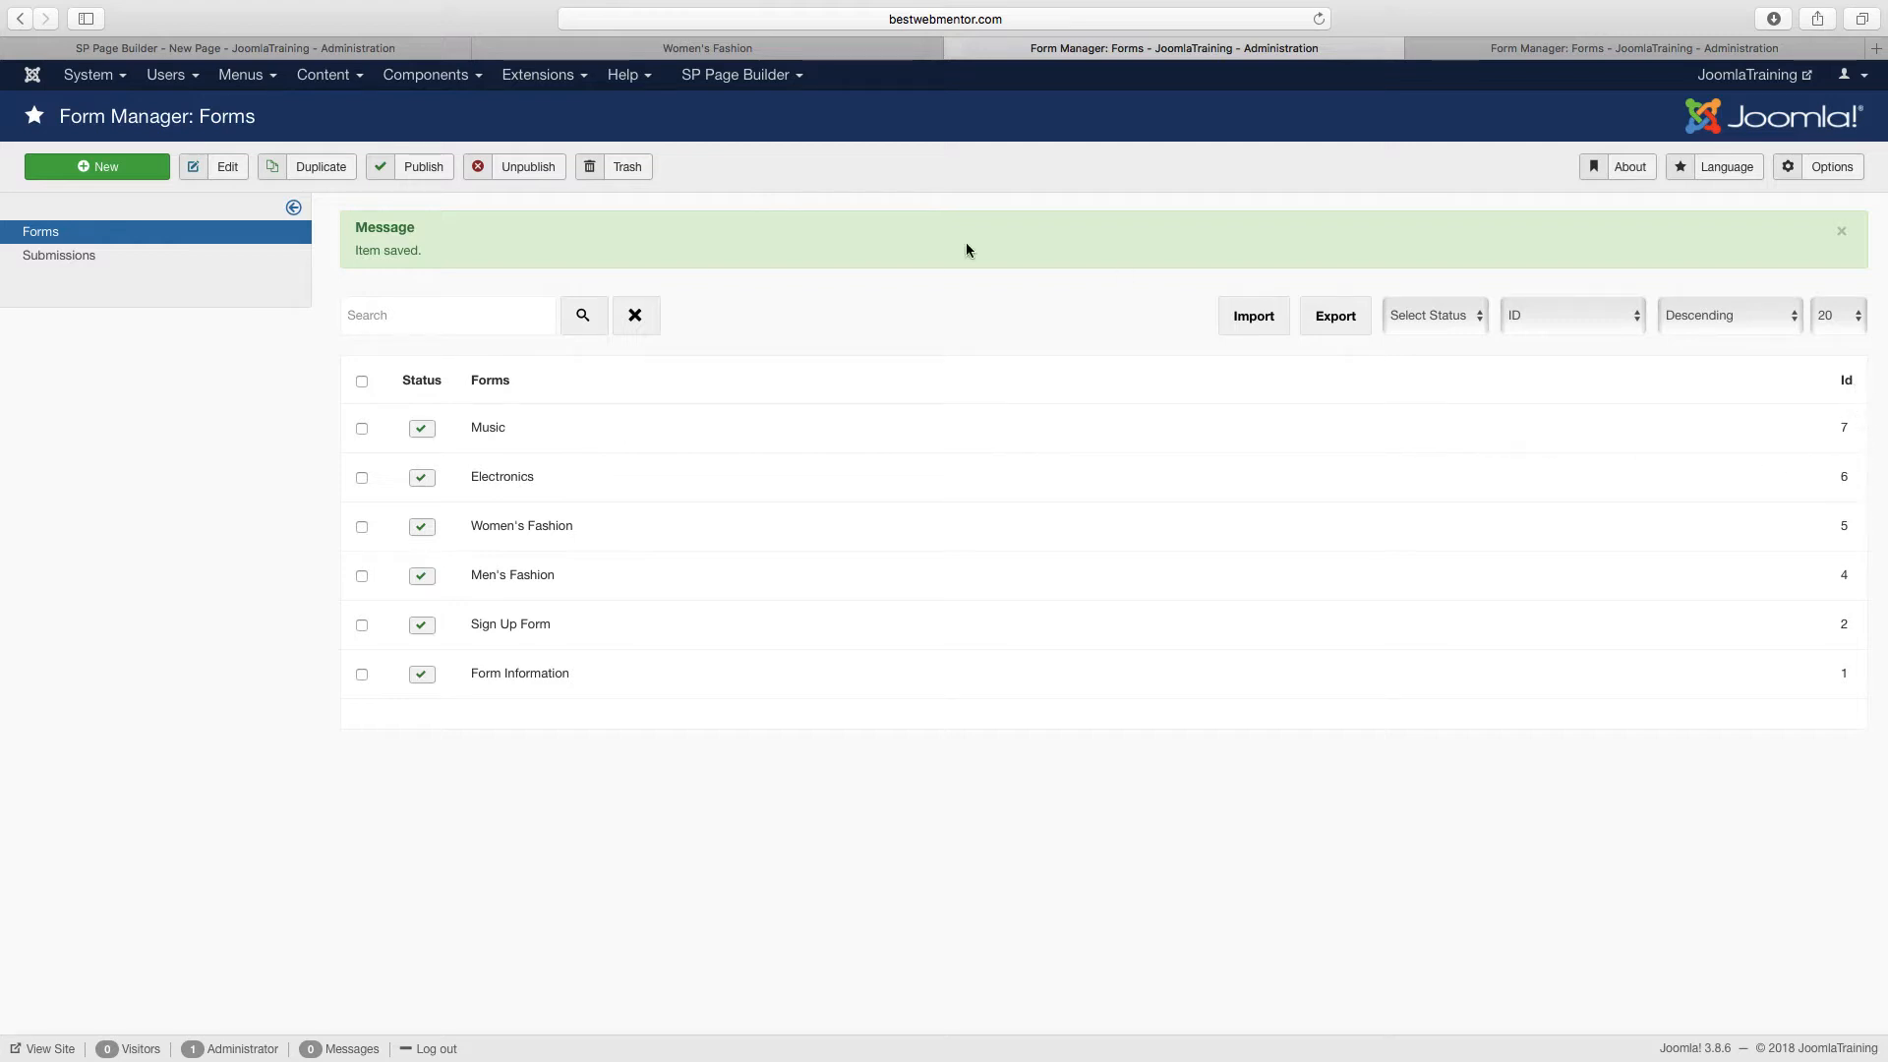
click(305, 48)
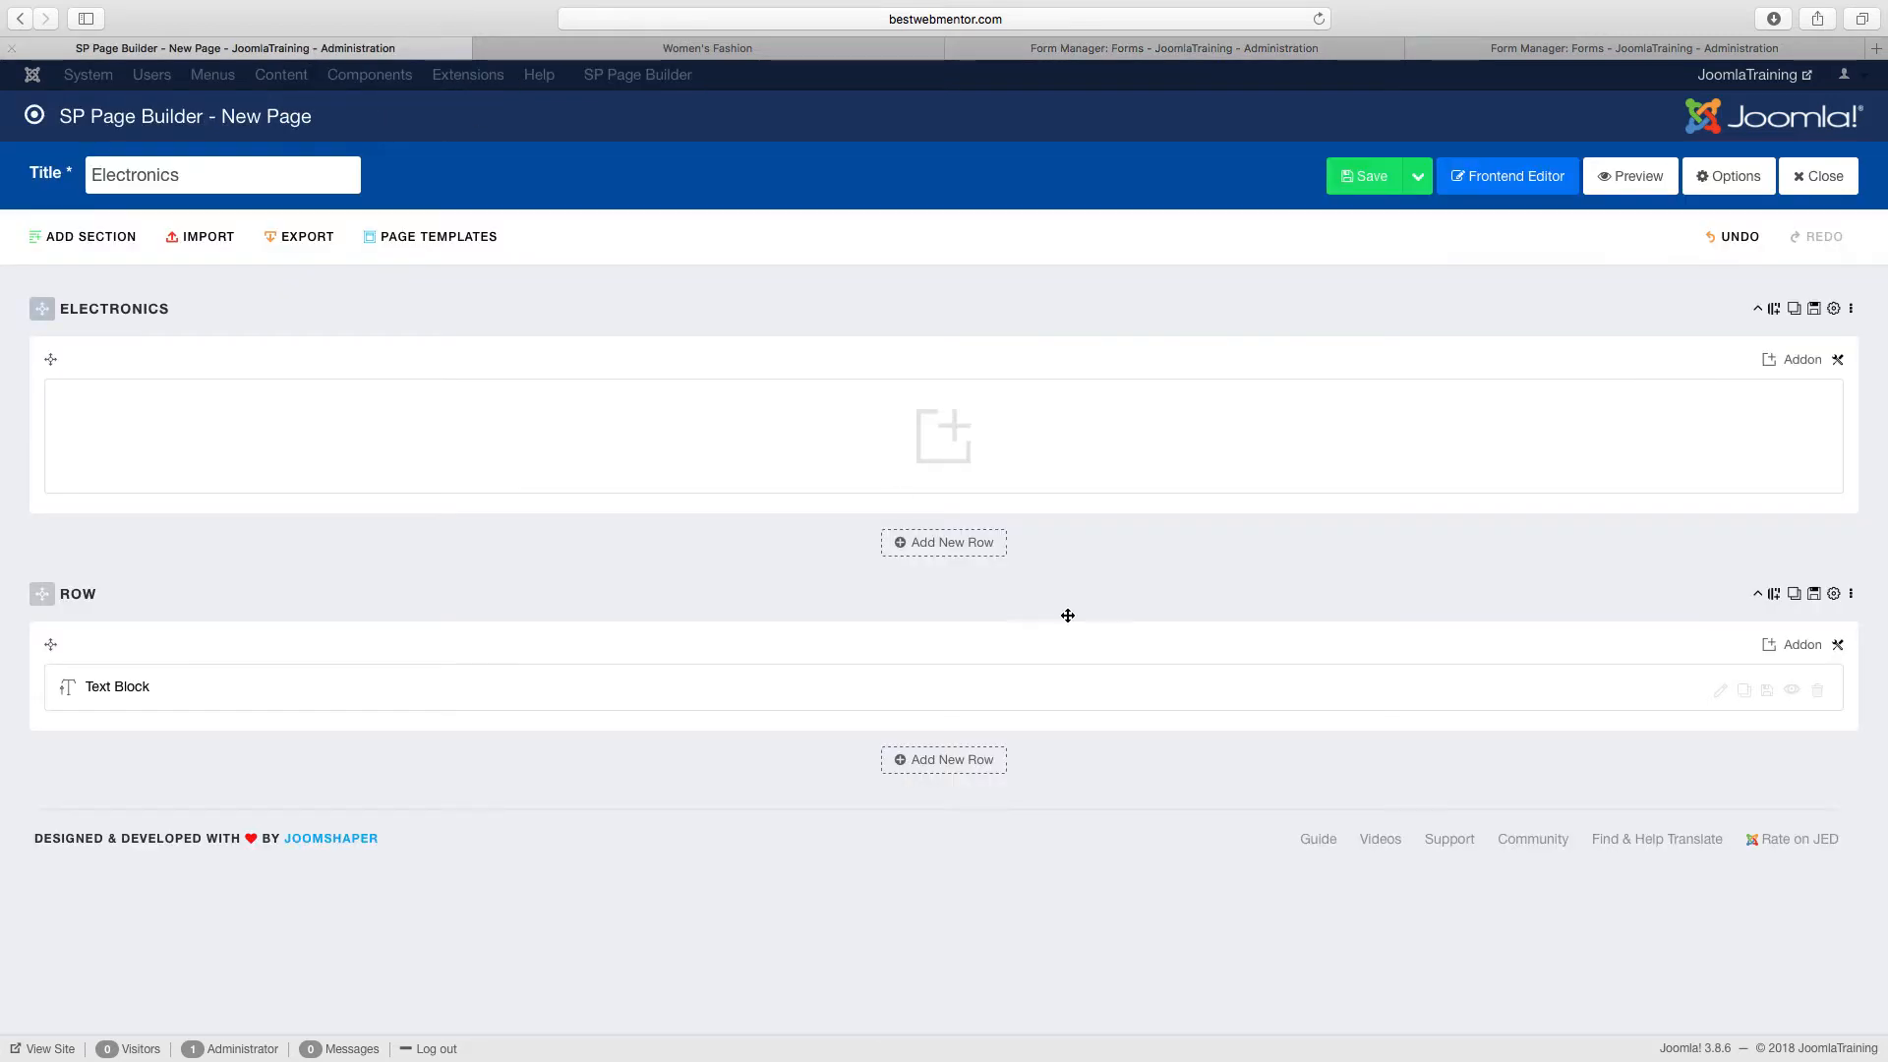
click(1723, 695)
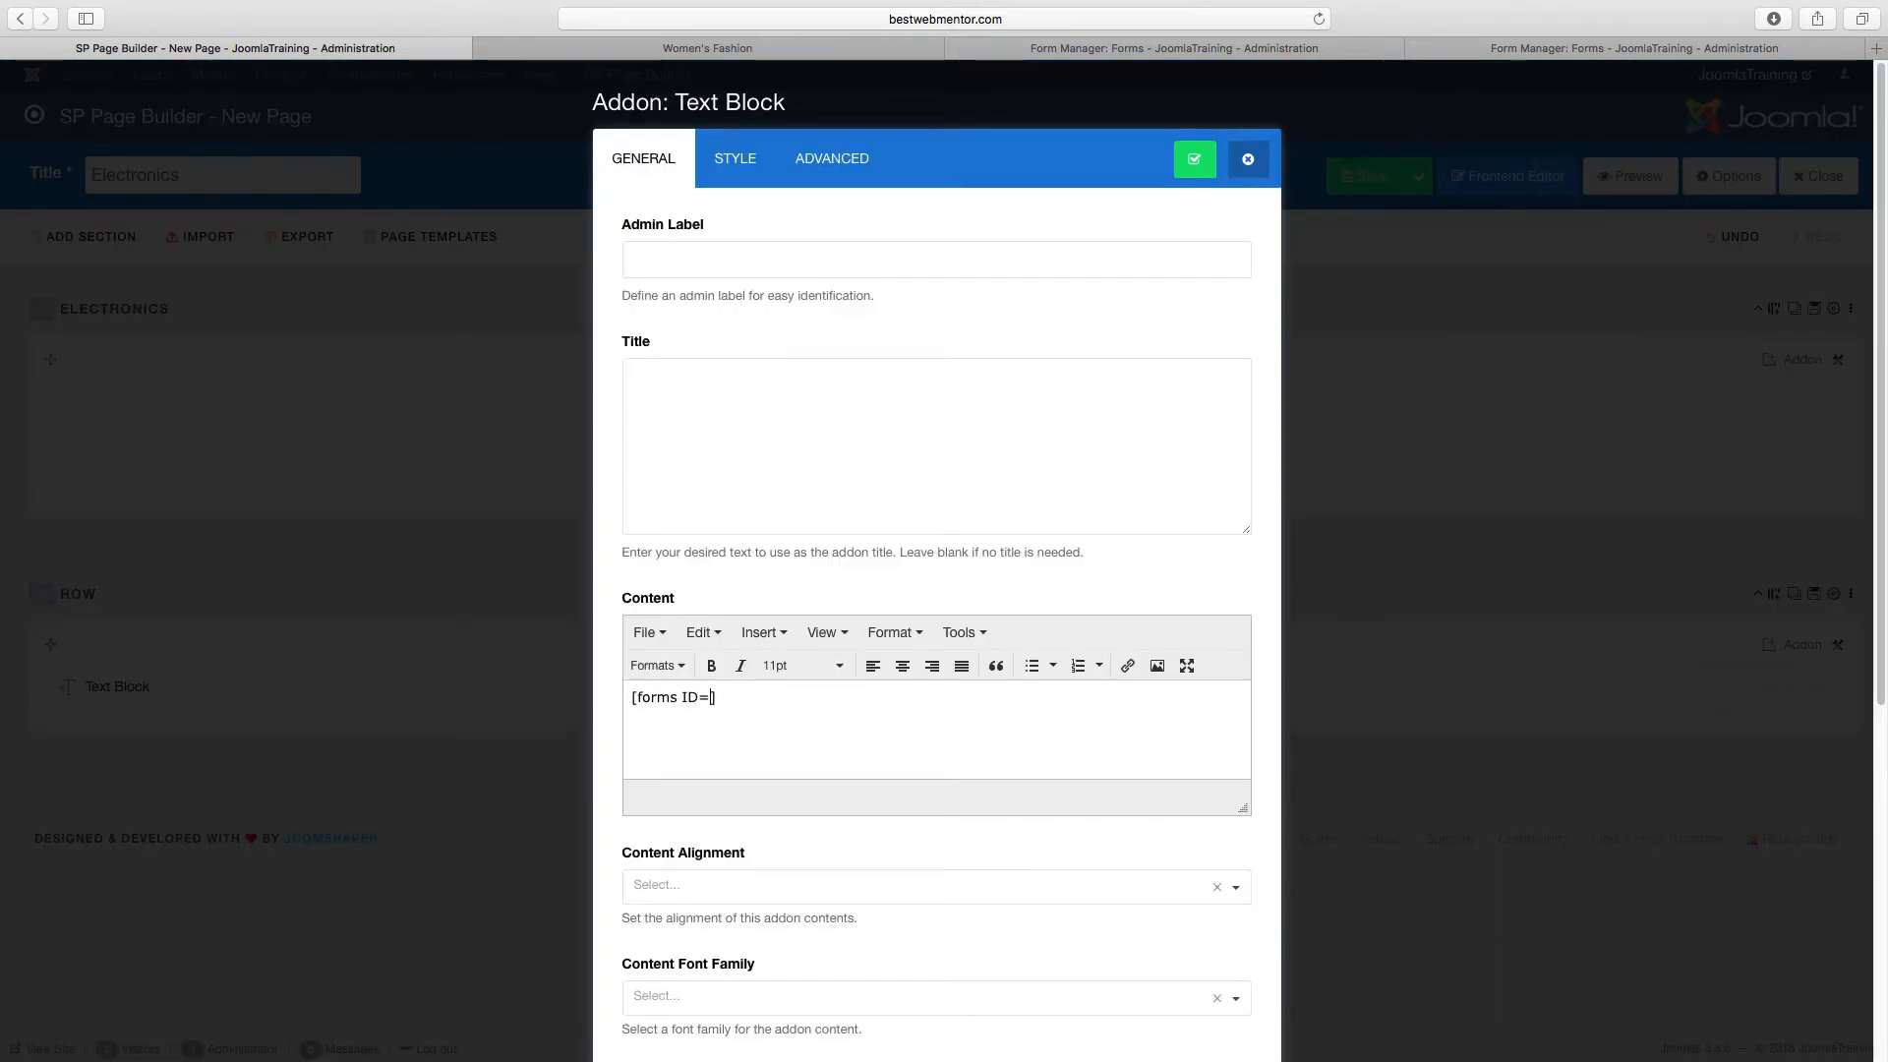
click(1185, 167)
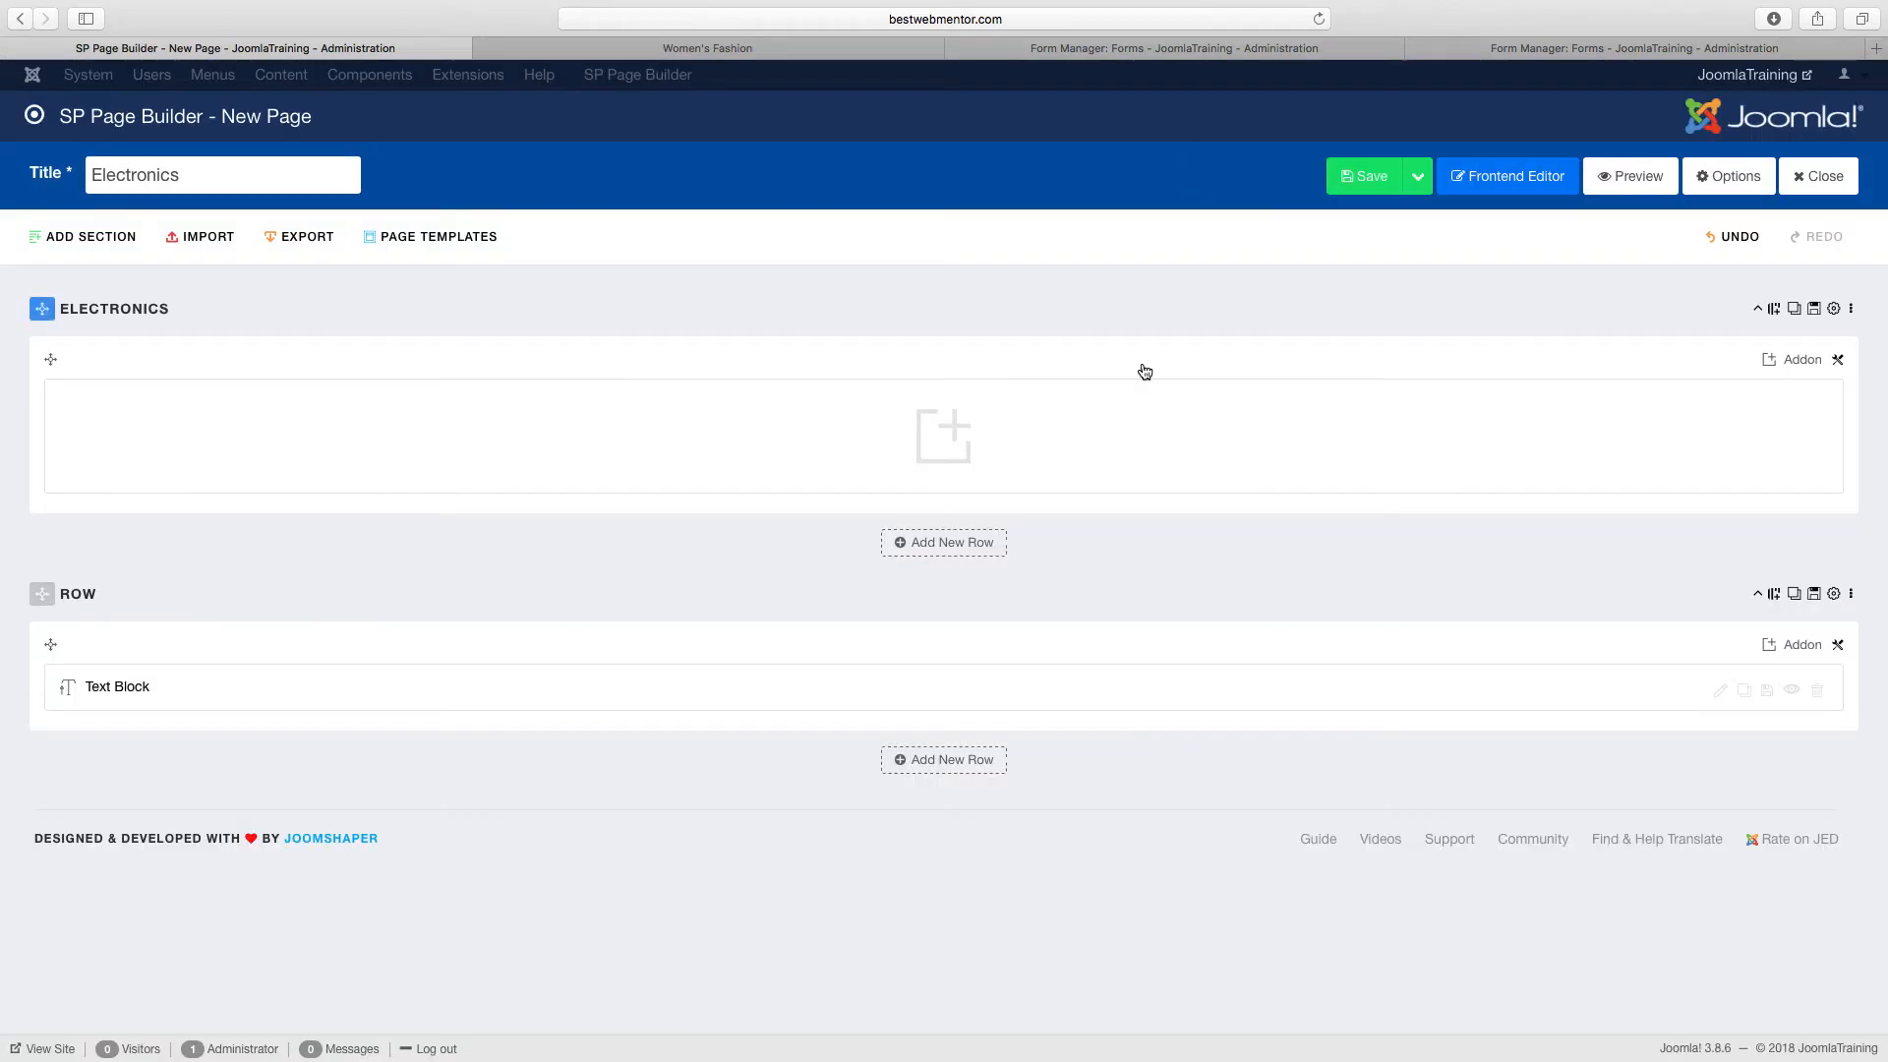
Set the page's Open Graph title to "Electronics" and its description to "This is the best Electronics in the world.".
click(1735, 177)
click(815, 249)
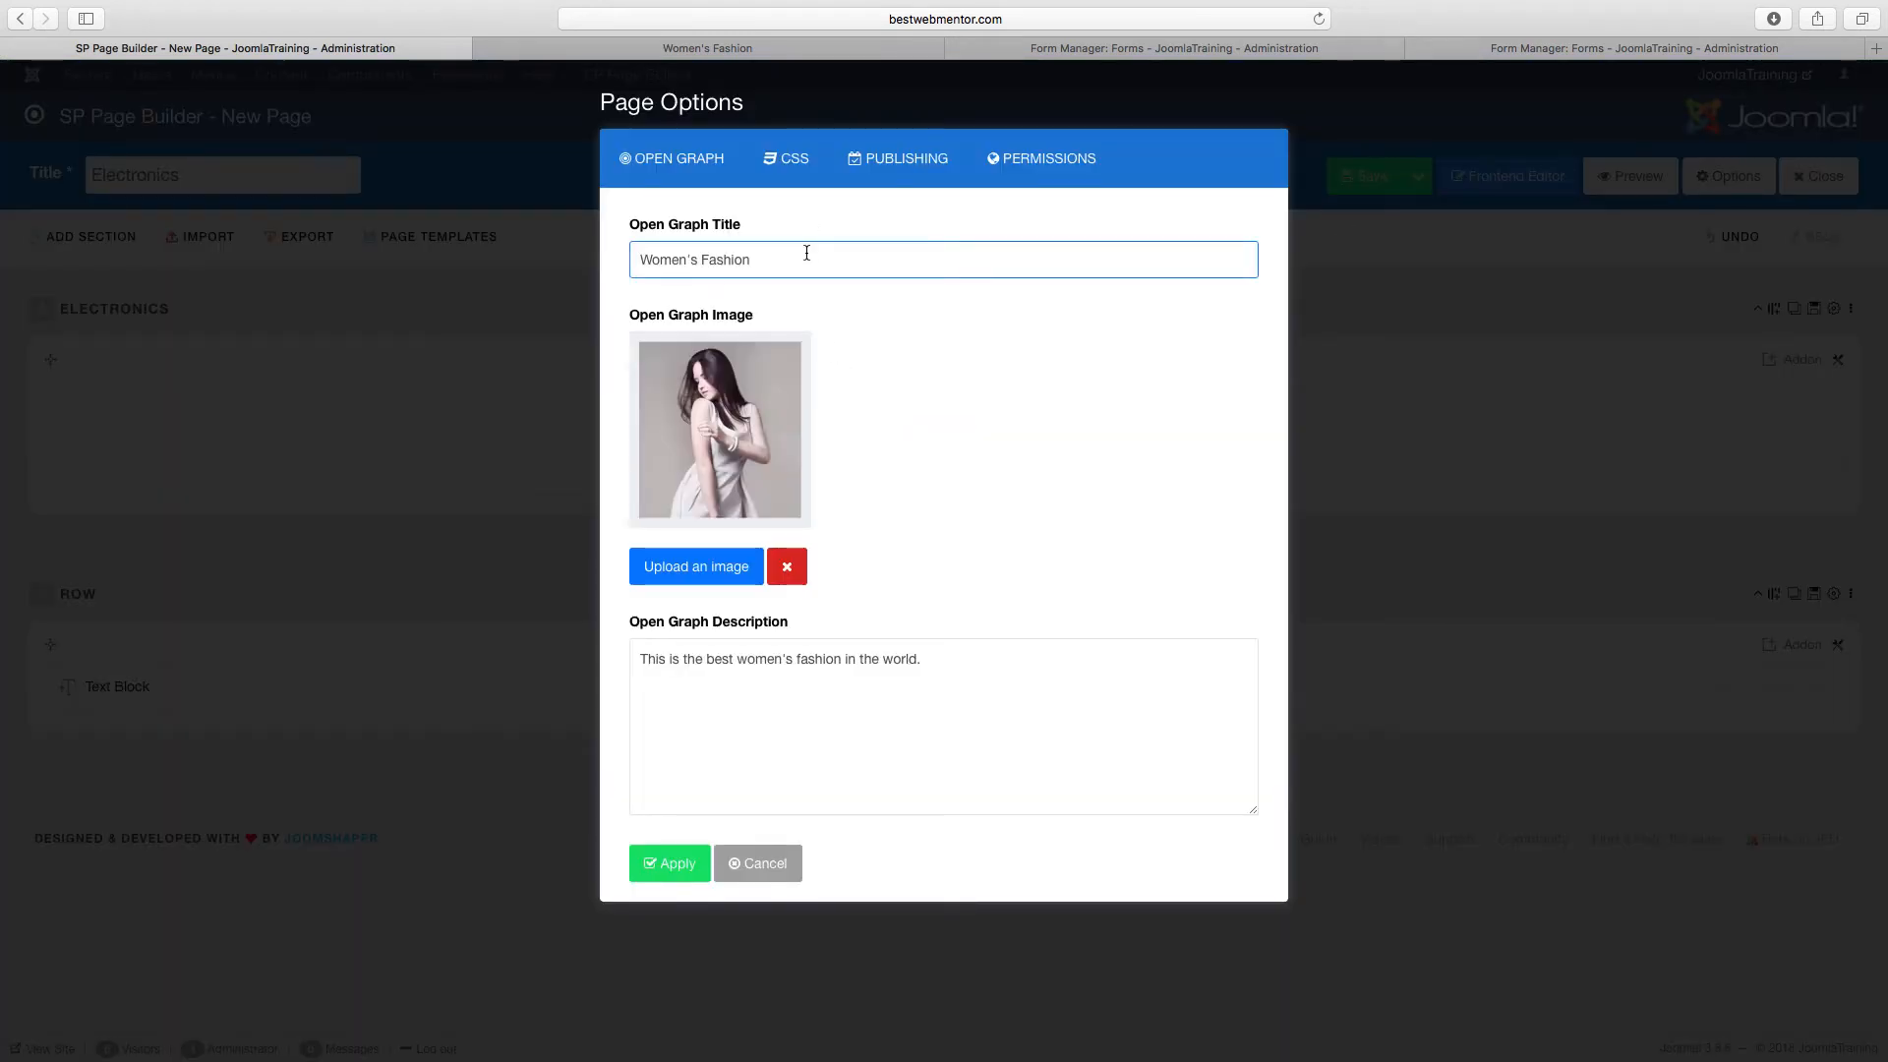
triple_click(806, 253)
text(Electronics)
click(820, 661)
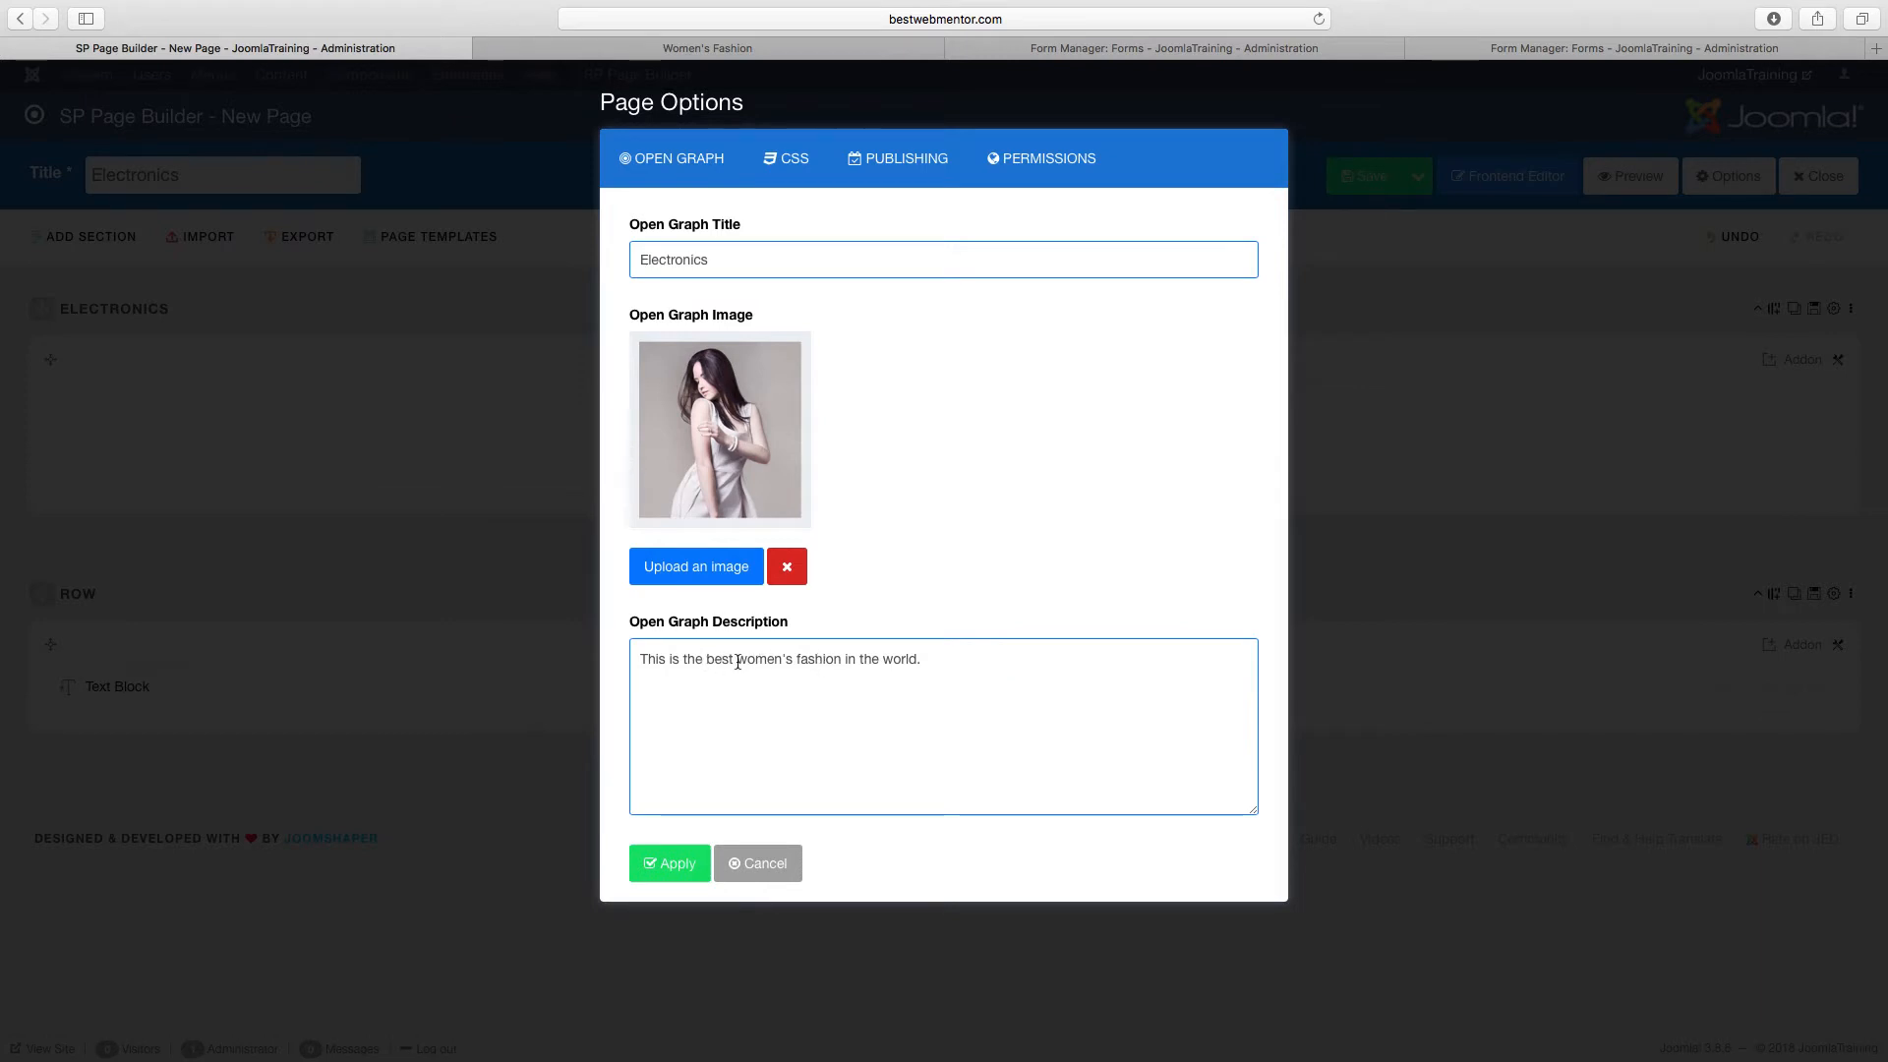
drag(738, 659, 999, 685)
text(Electronics)
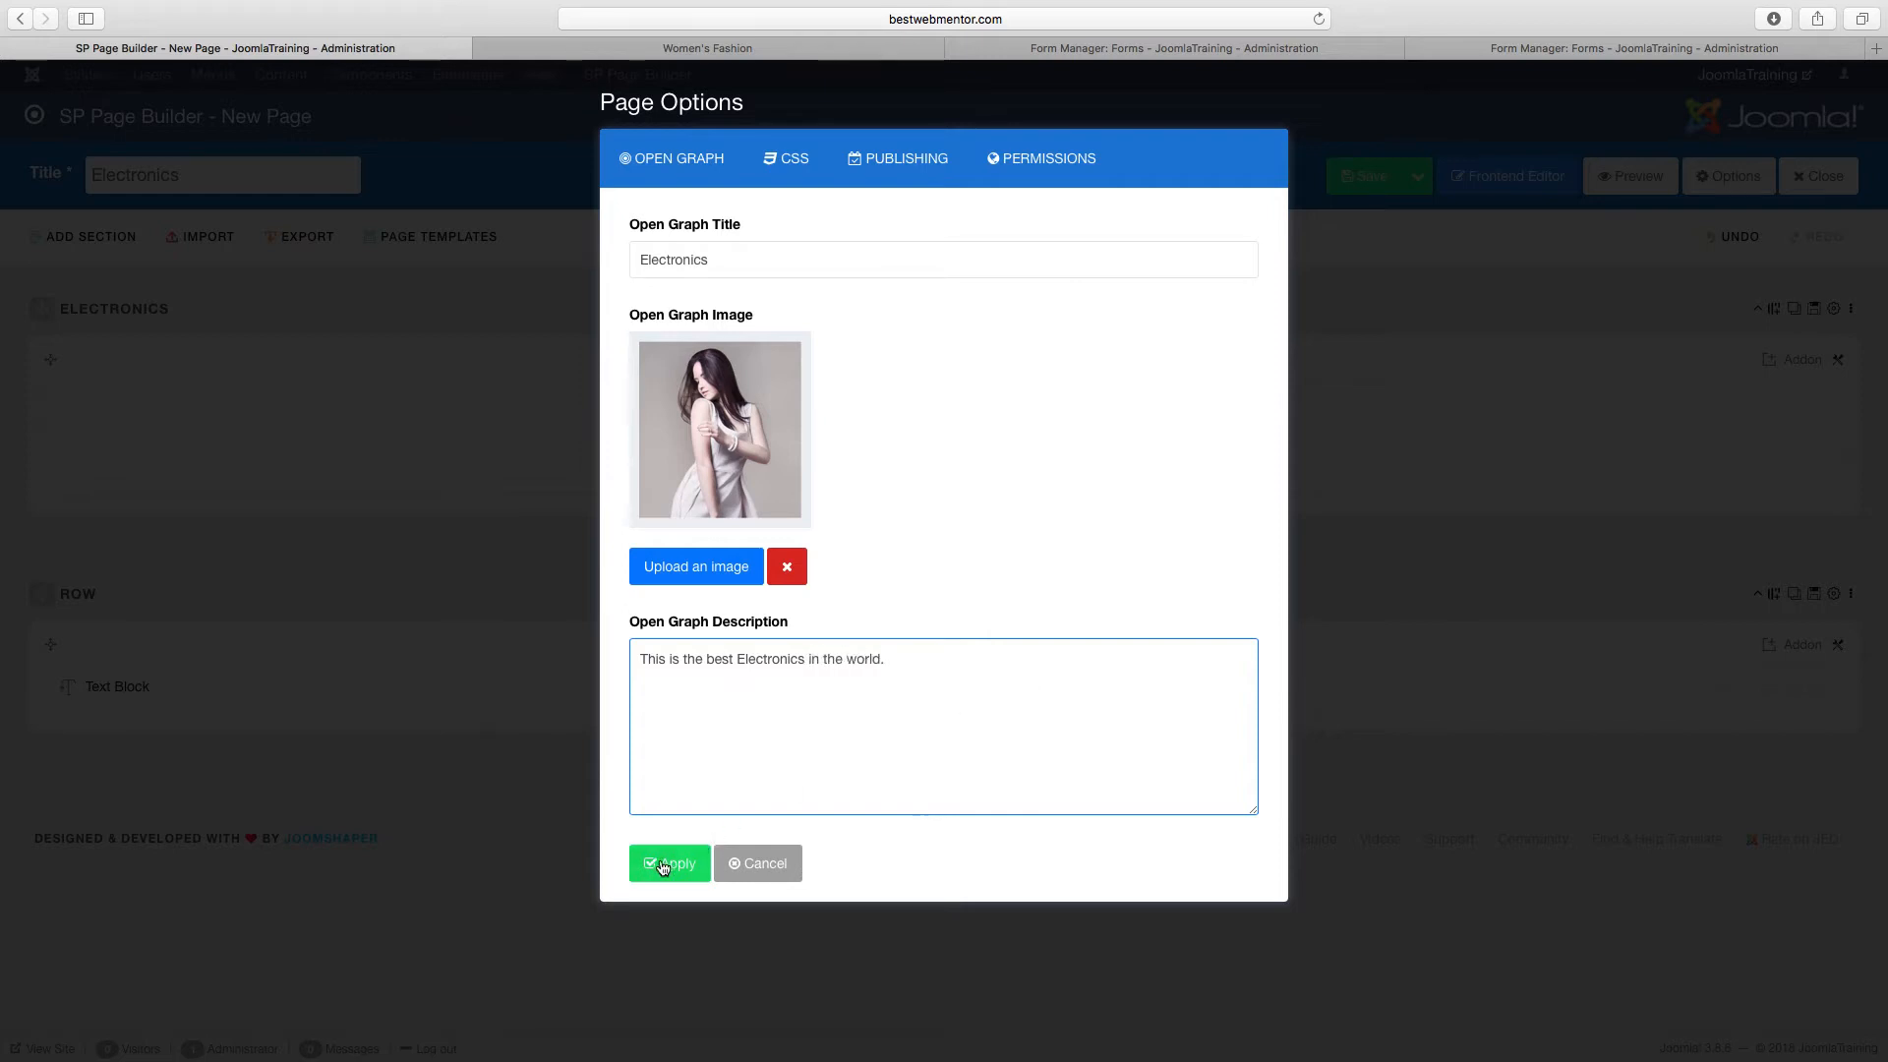
Replace the Open Graph image with product40.jpg, apply the page options and save the Electronics page.
click(735, 566)
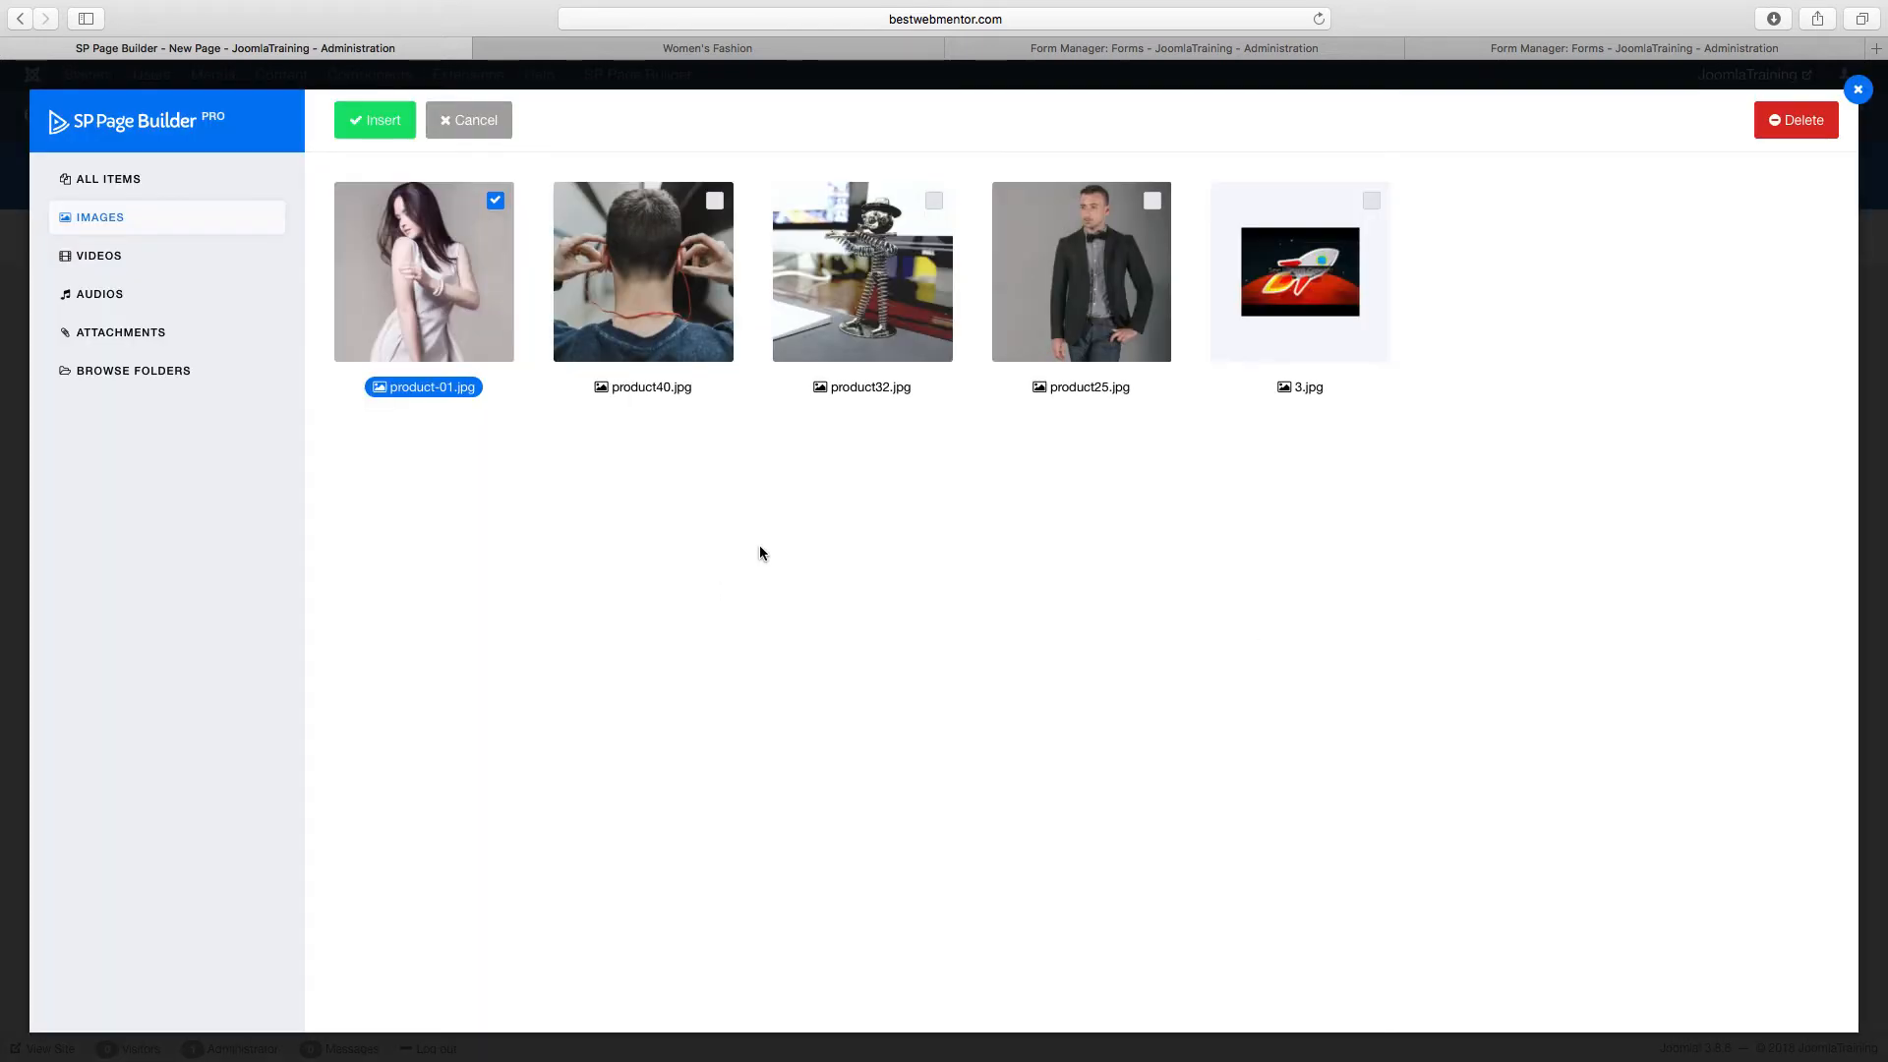
click(826, 283)
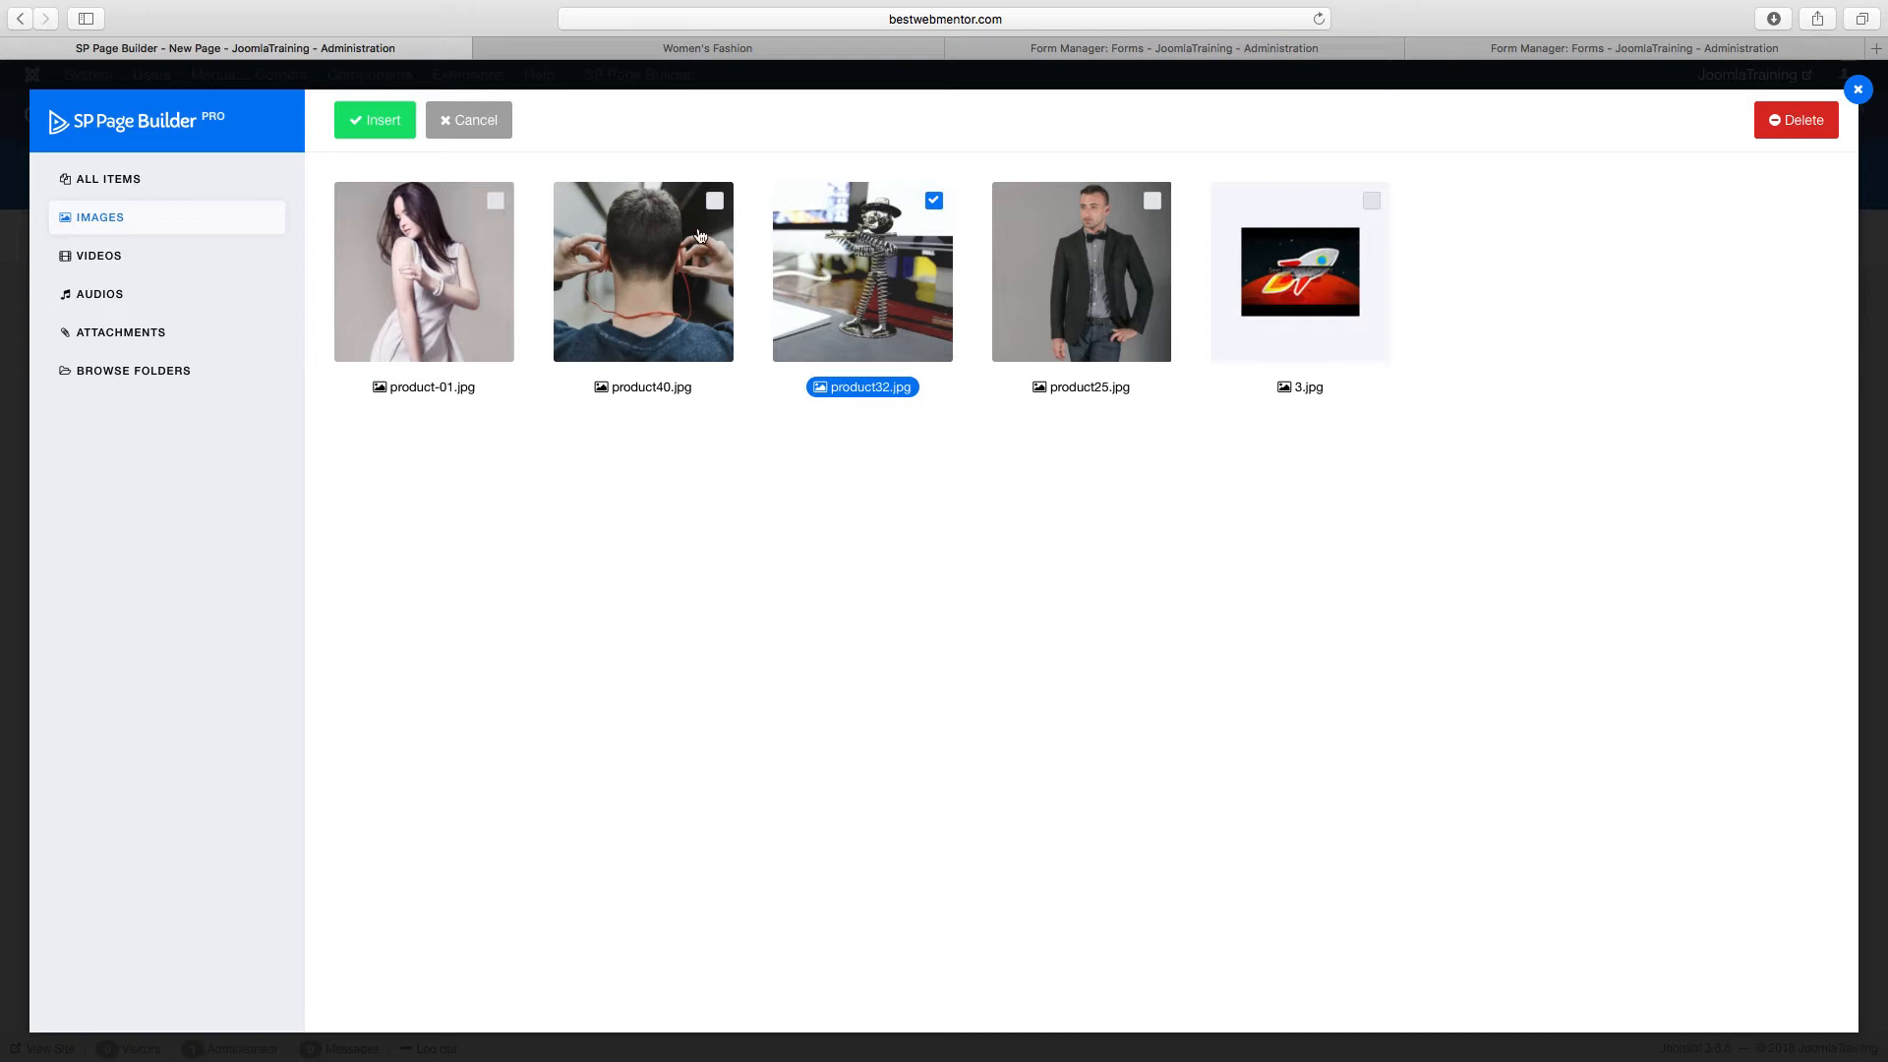
click(644, 277)
click(384, 122)
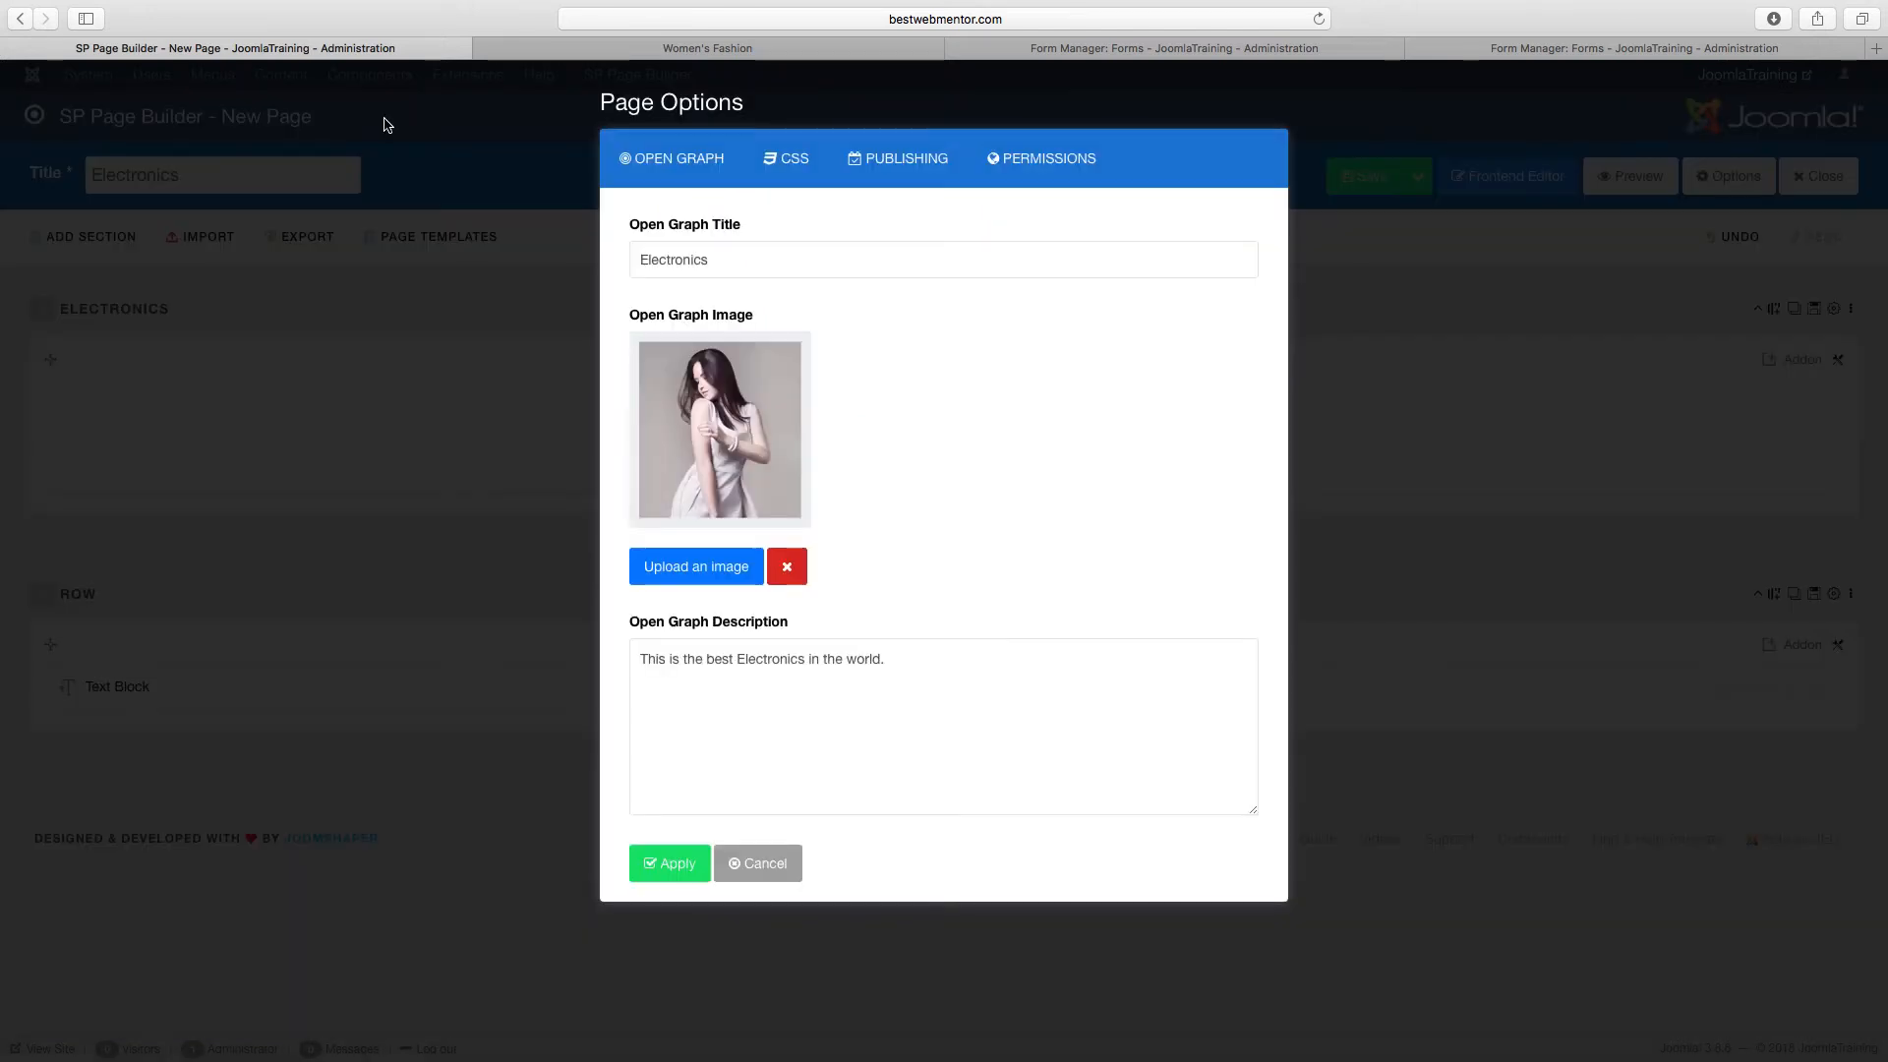
click(678, 865)
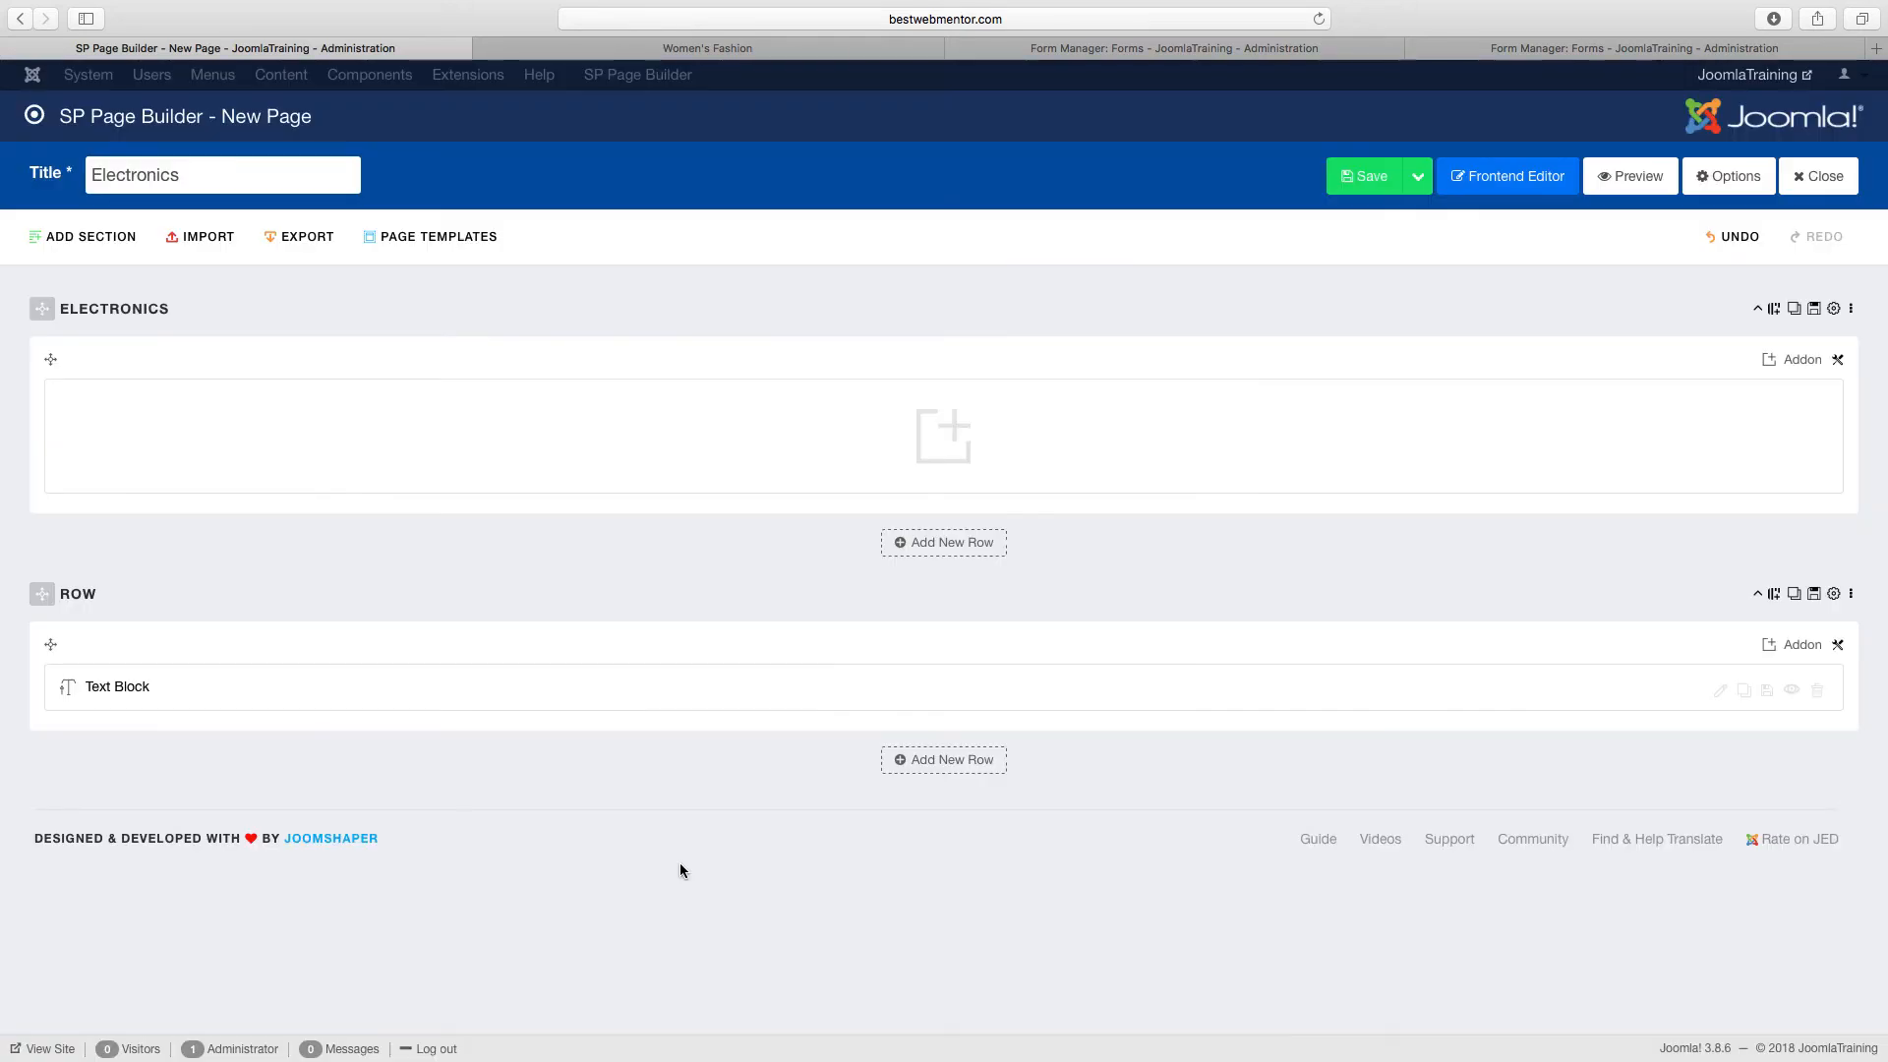
click(1417, 177)
click(1422, 302)
Set the first colour of the Electronics row's gradient background to cyan #00dffb.
click(1834, 308)
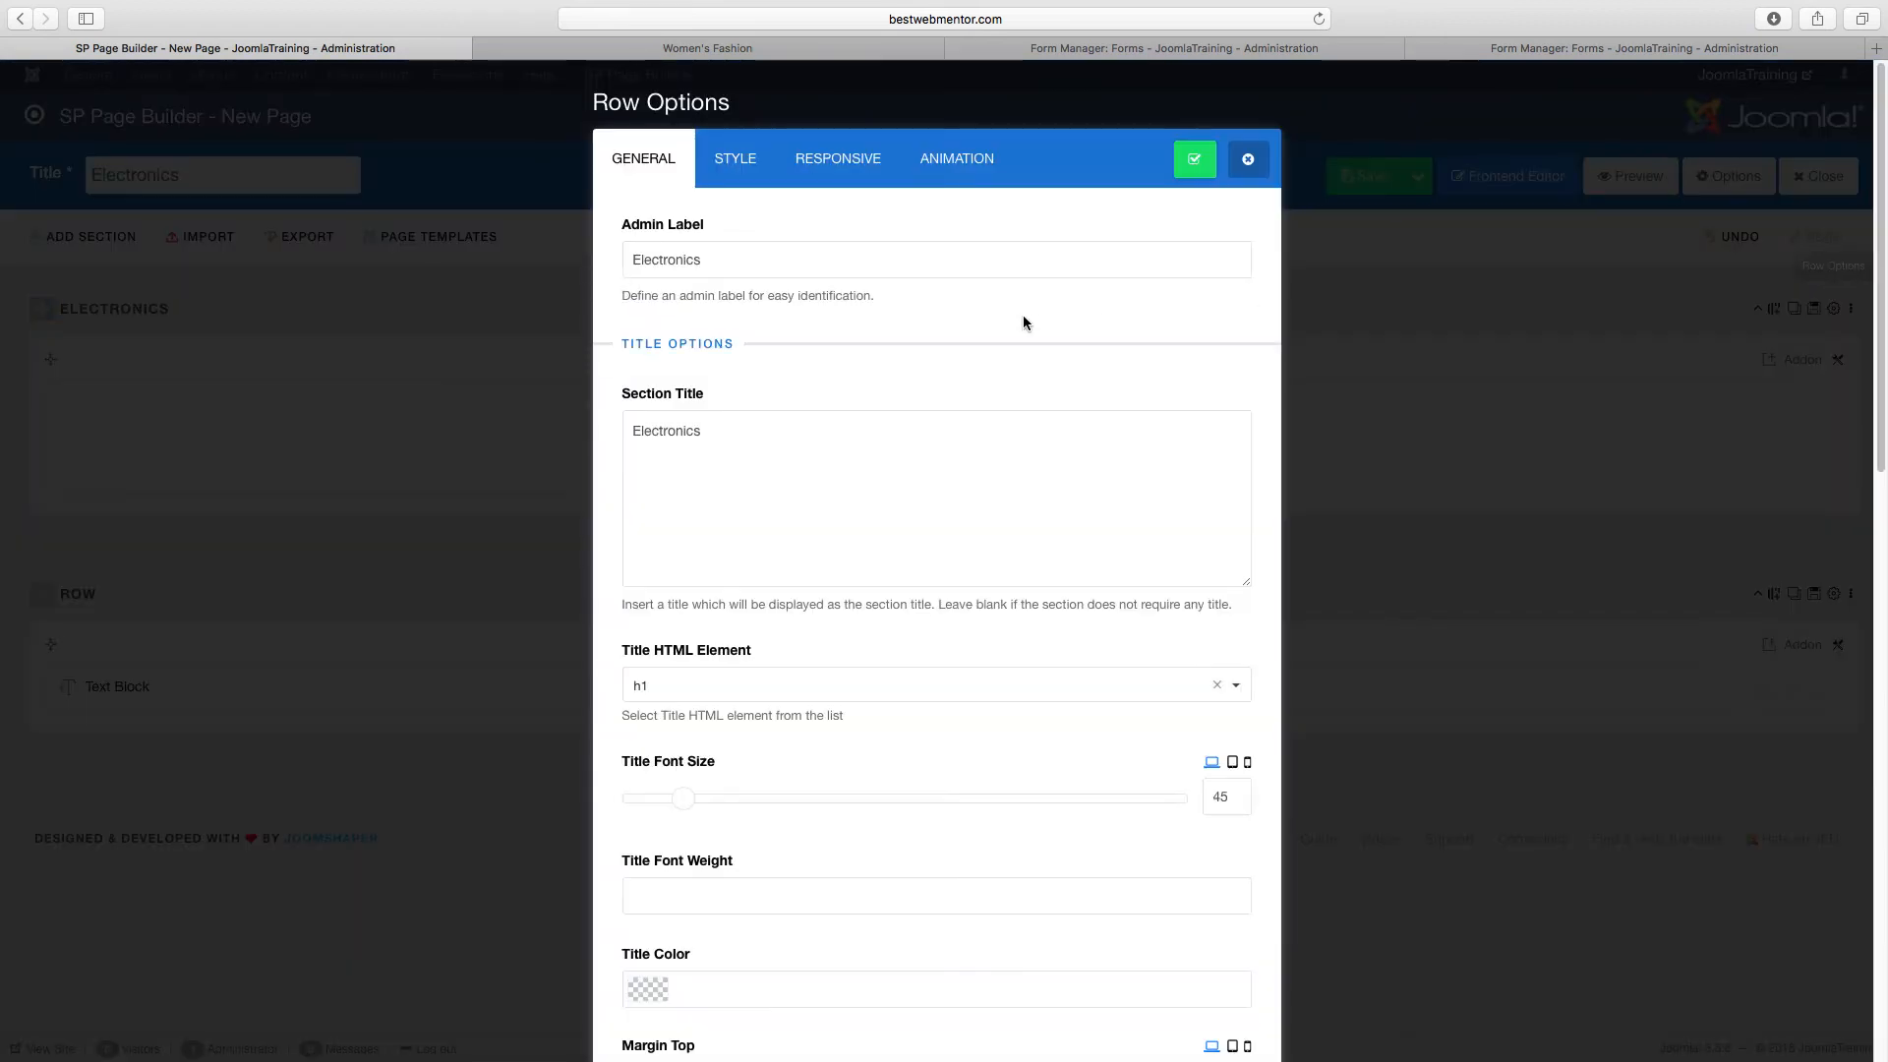
click(751, 169)
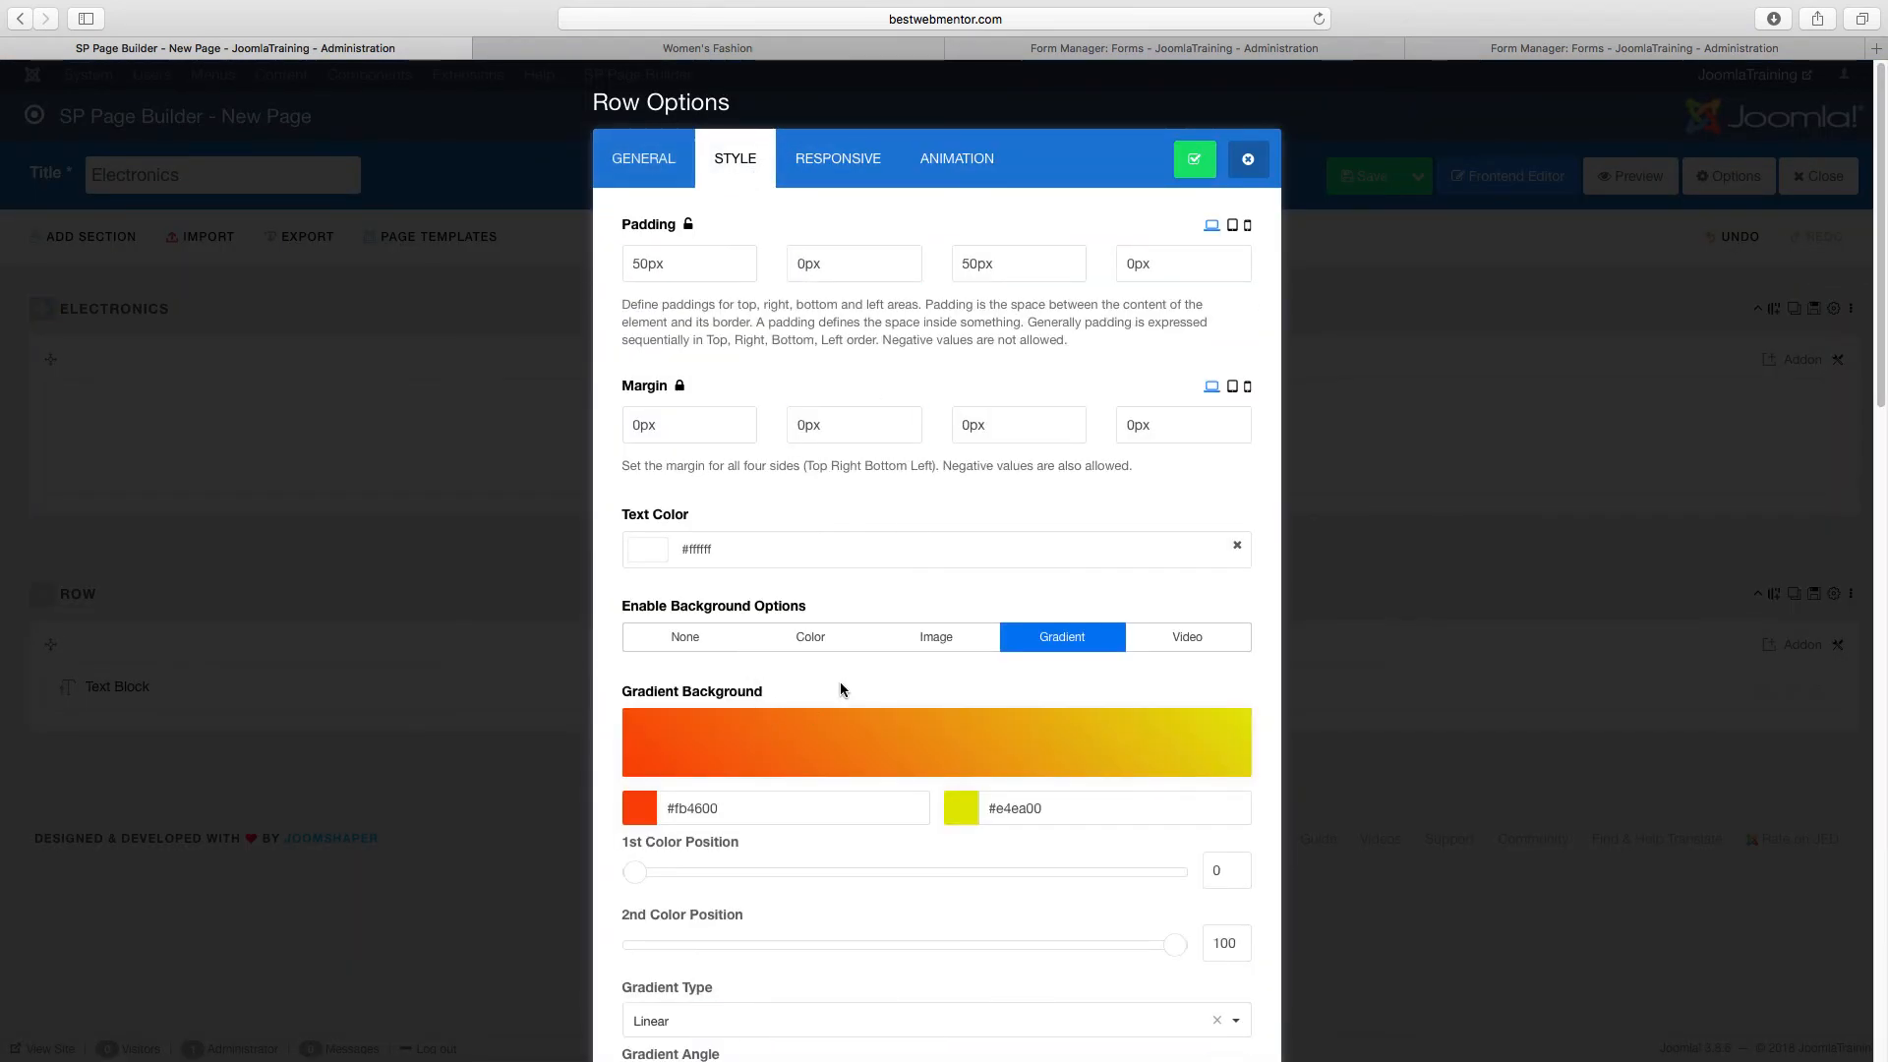
click(768, 809)
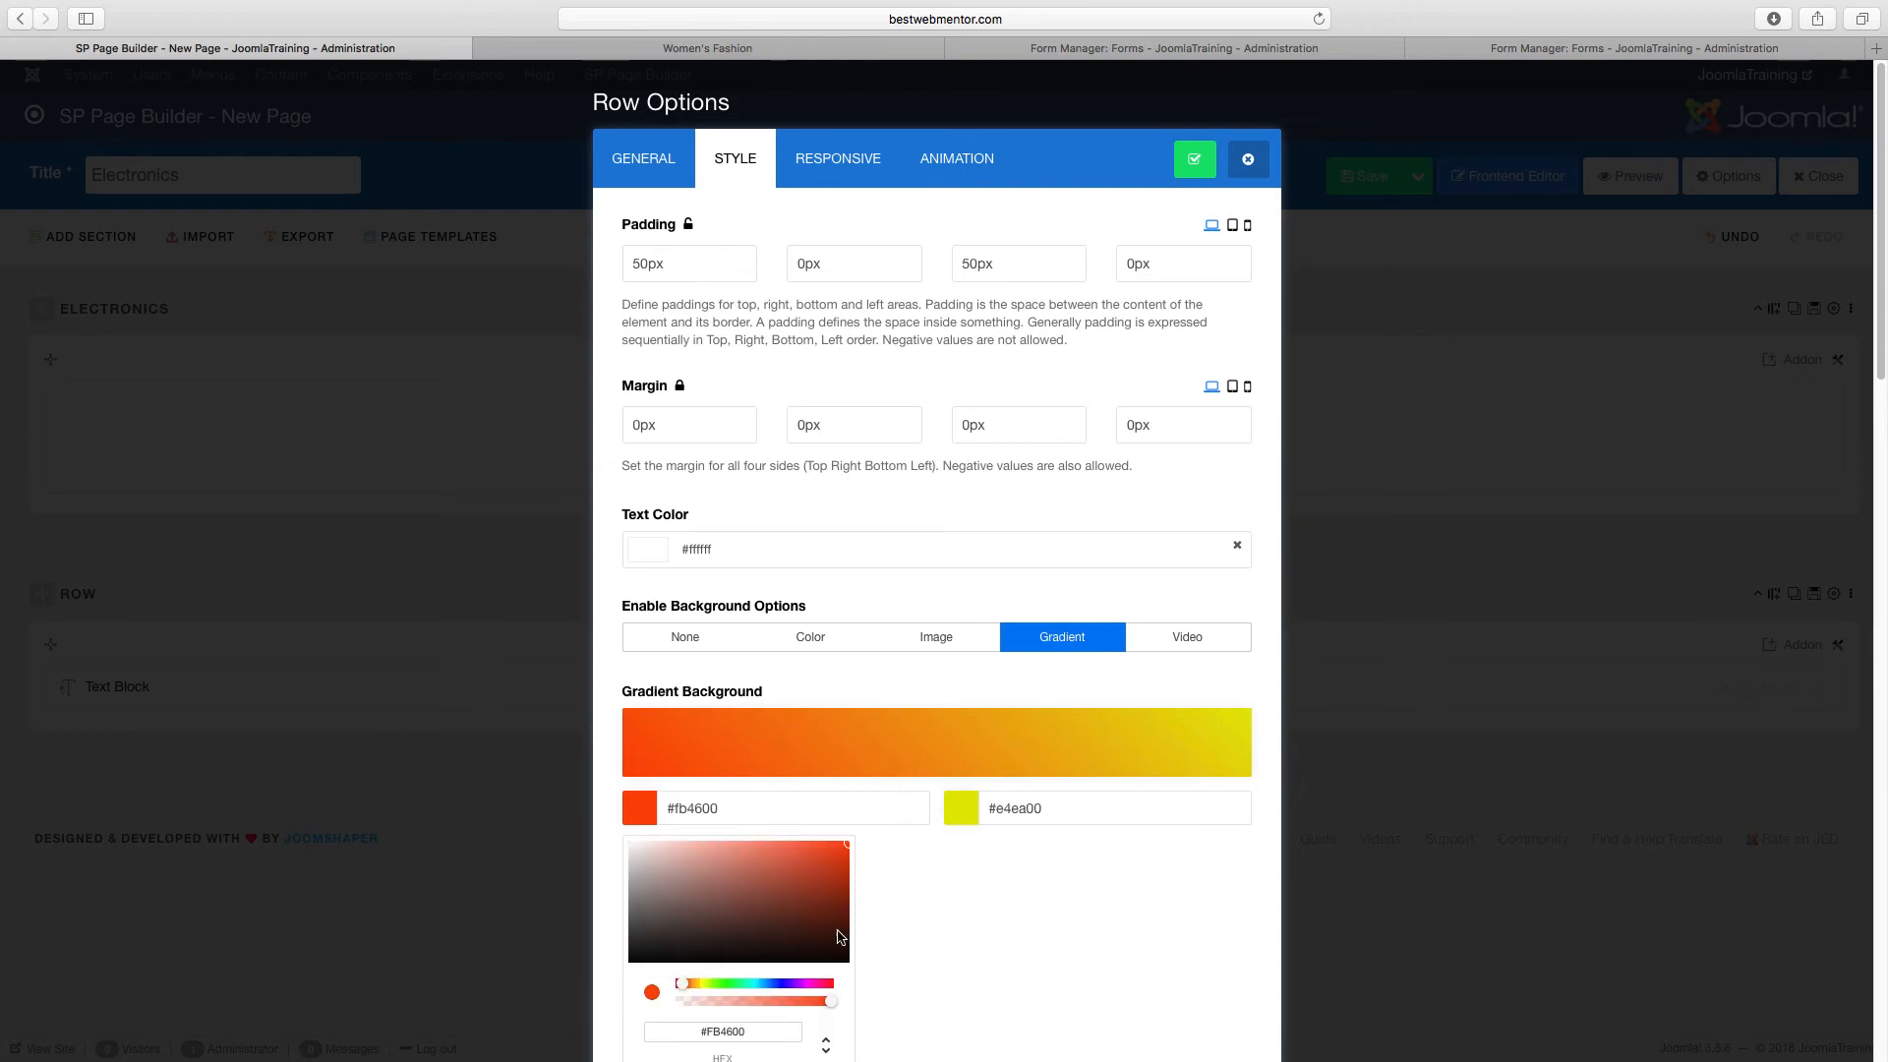
click(758, 983)
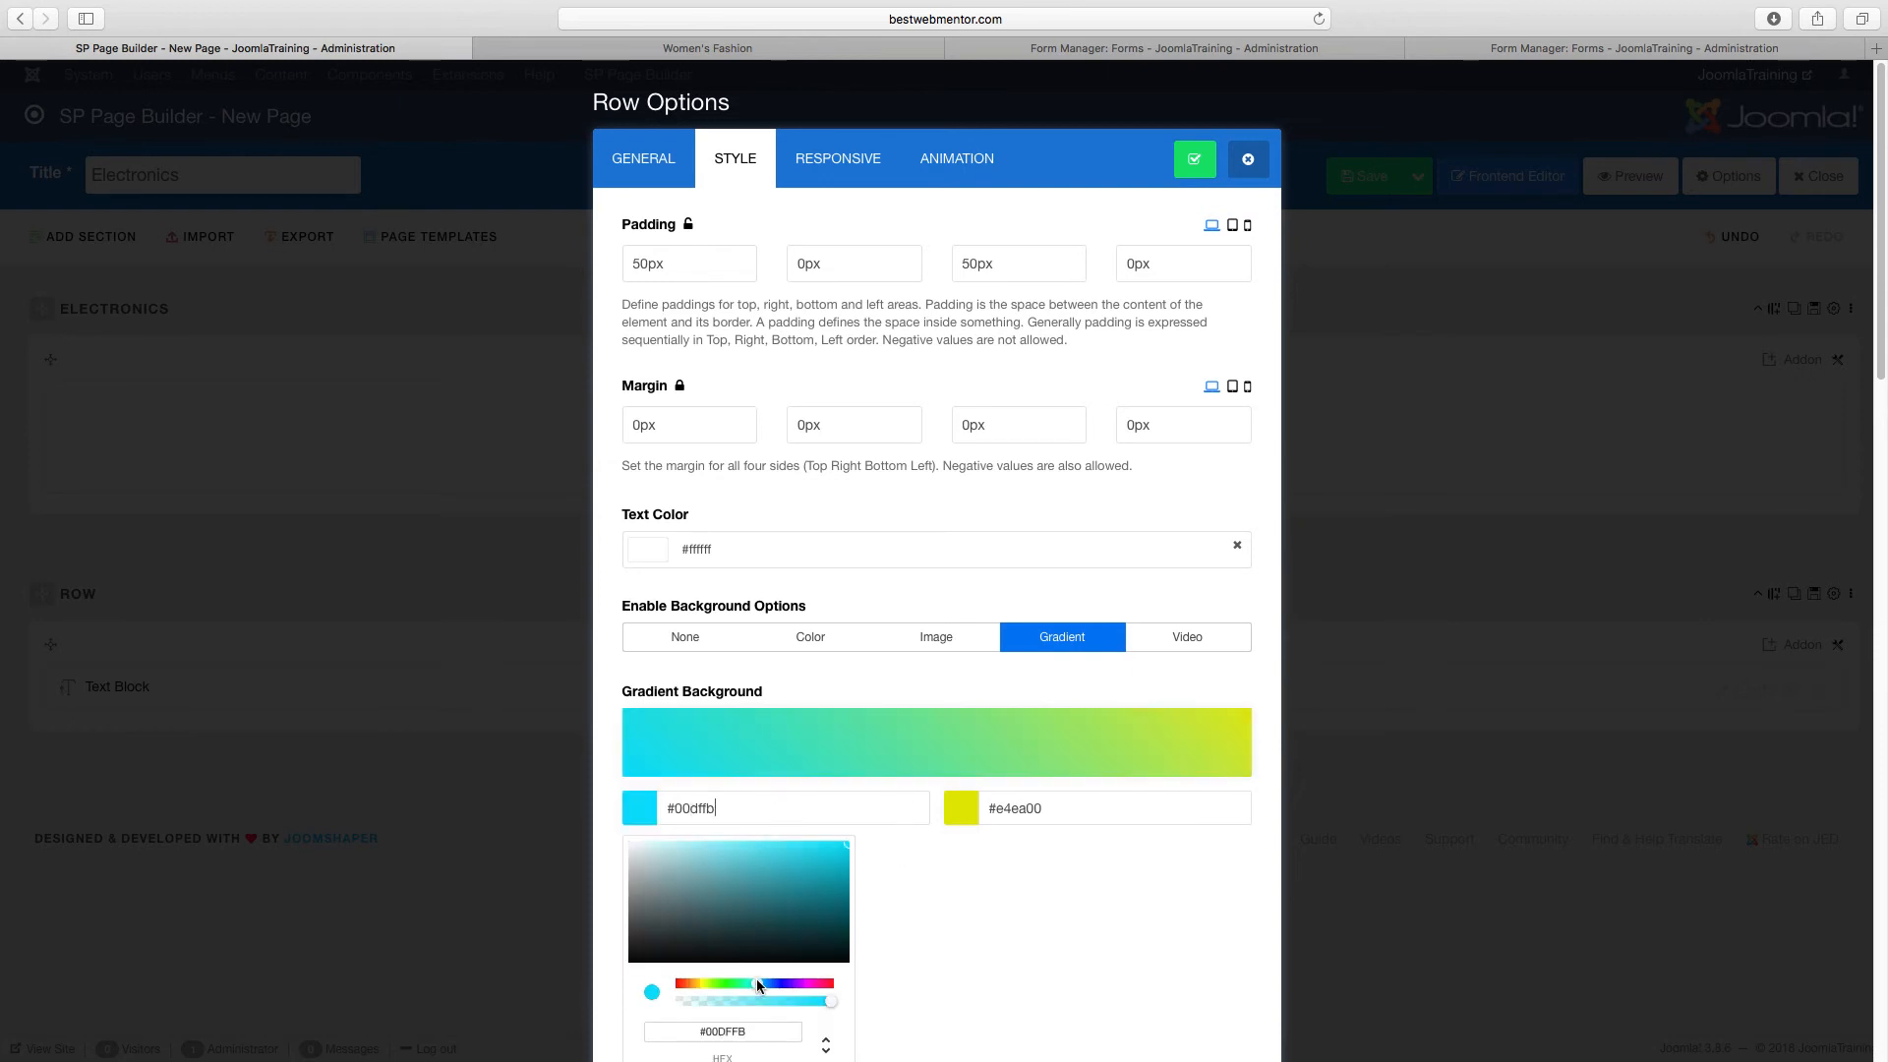
Set the second colour of the row's gradient background to green #00ea67 and apply the row options.
click(1068, 799)
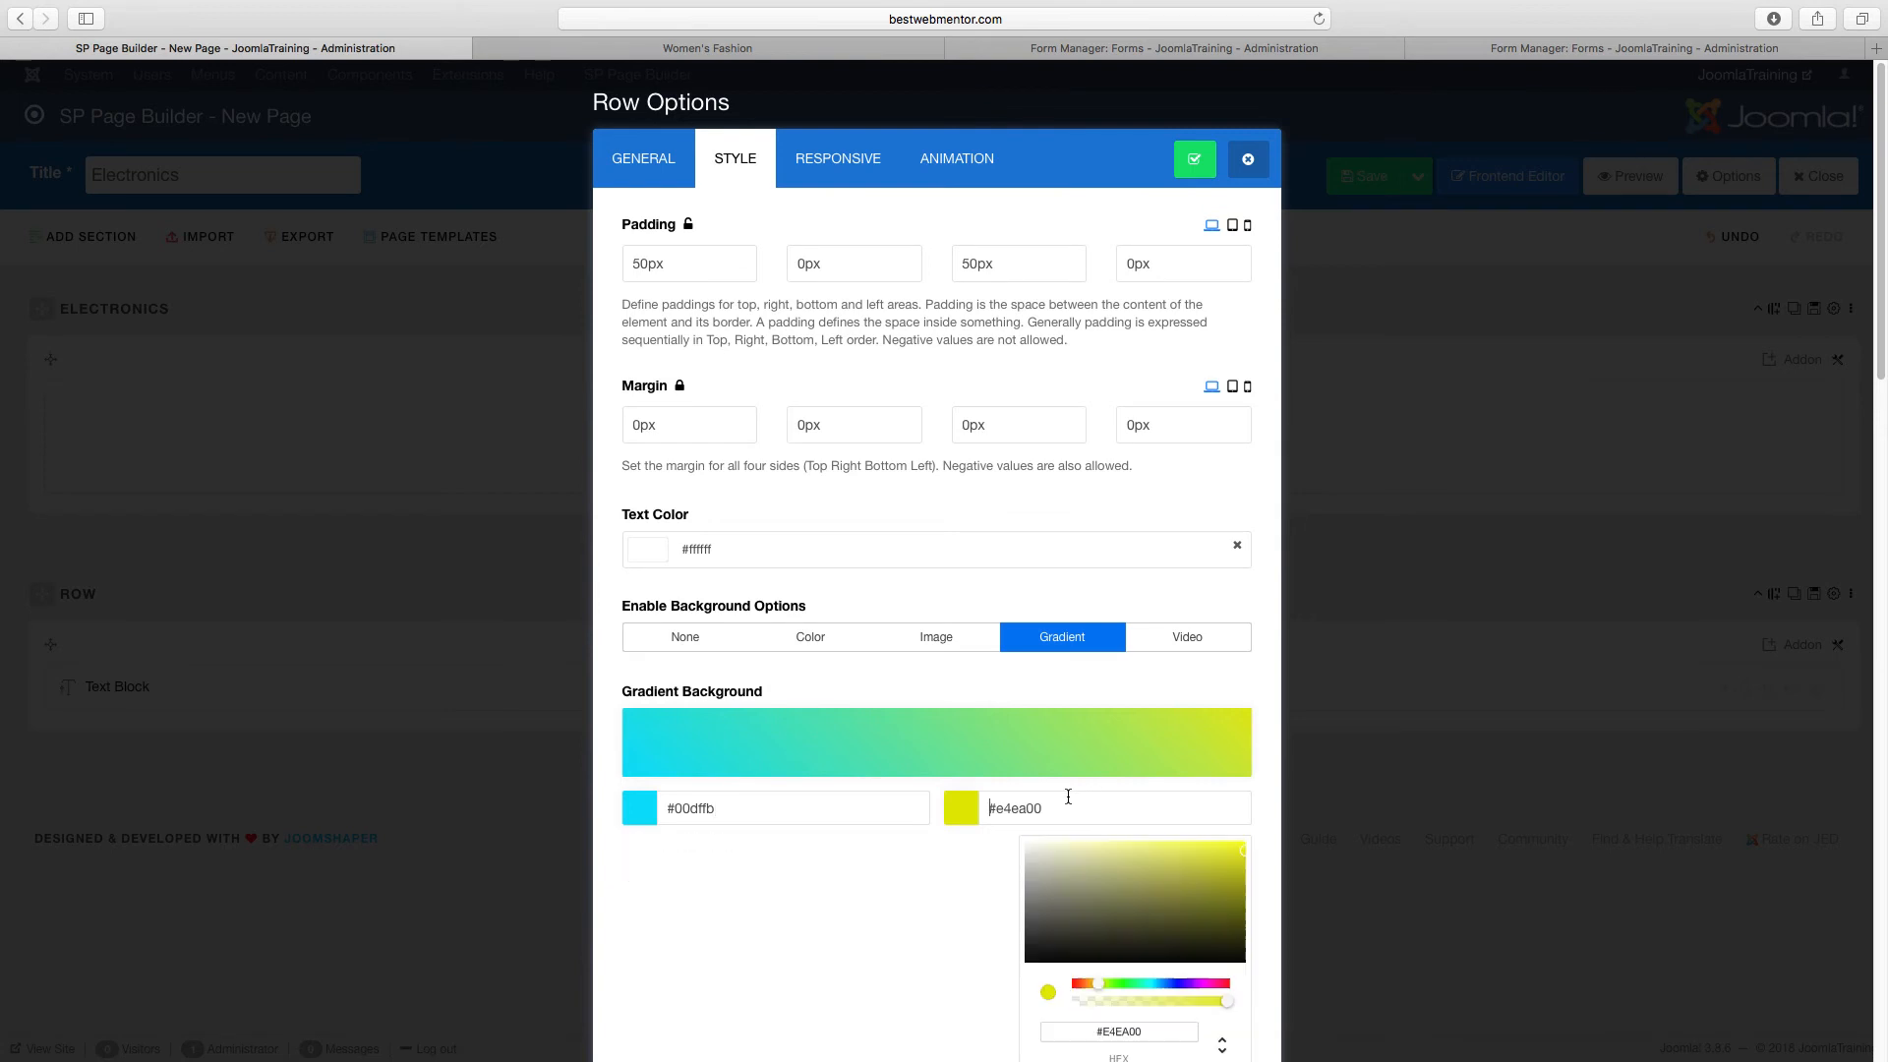
scroll(1224, 878, down, 3)
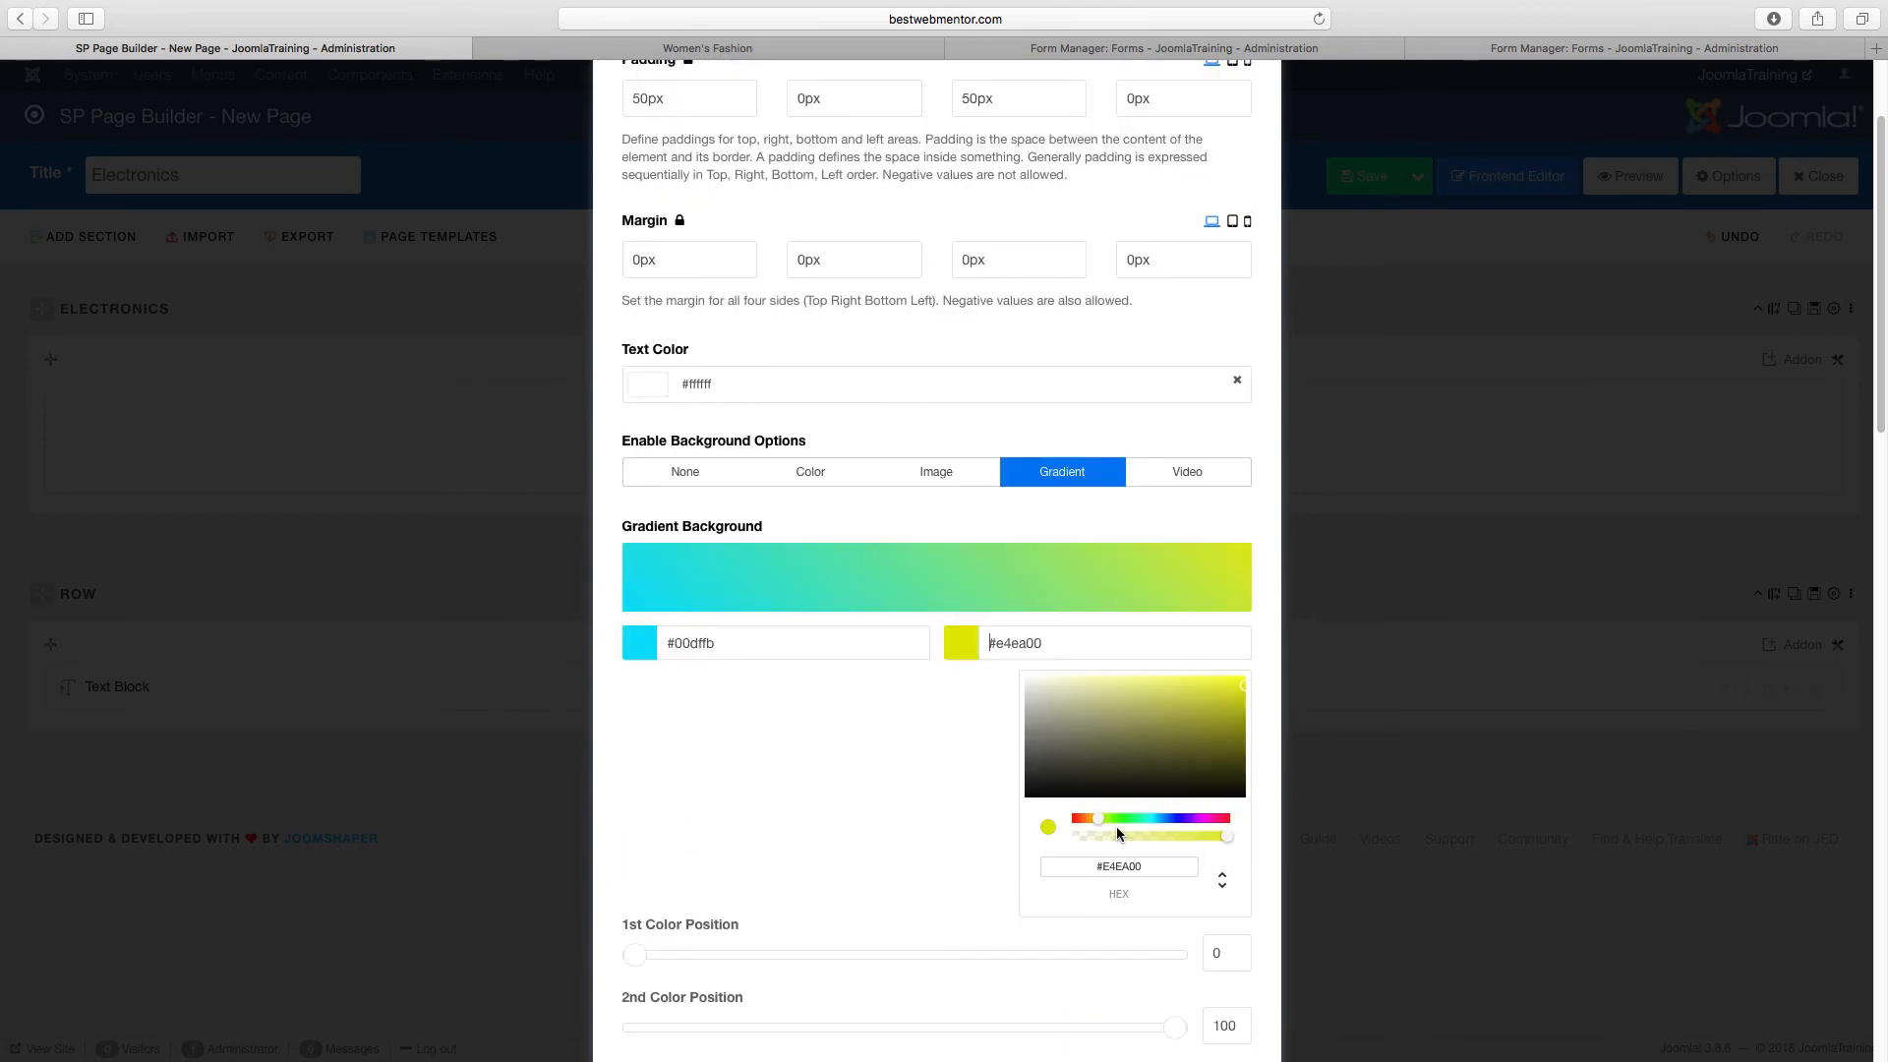
drag(1095, 817, 1137, 826)
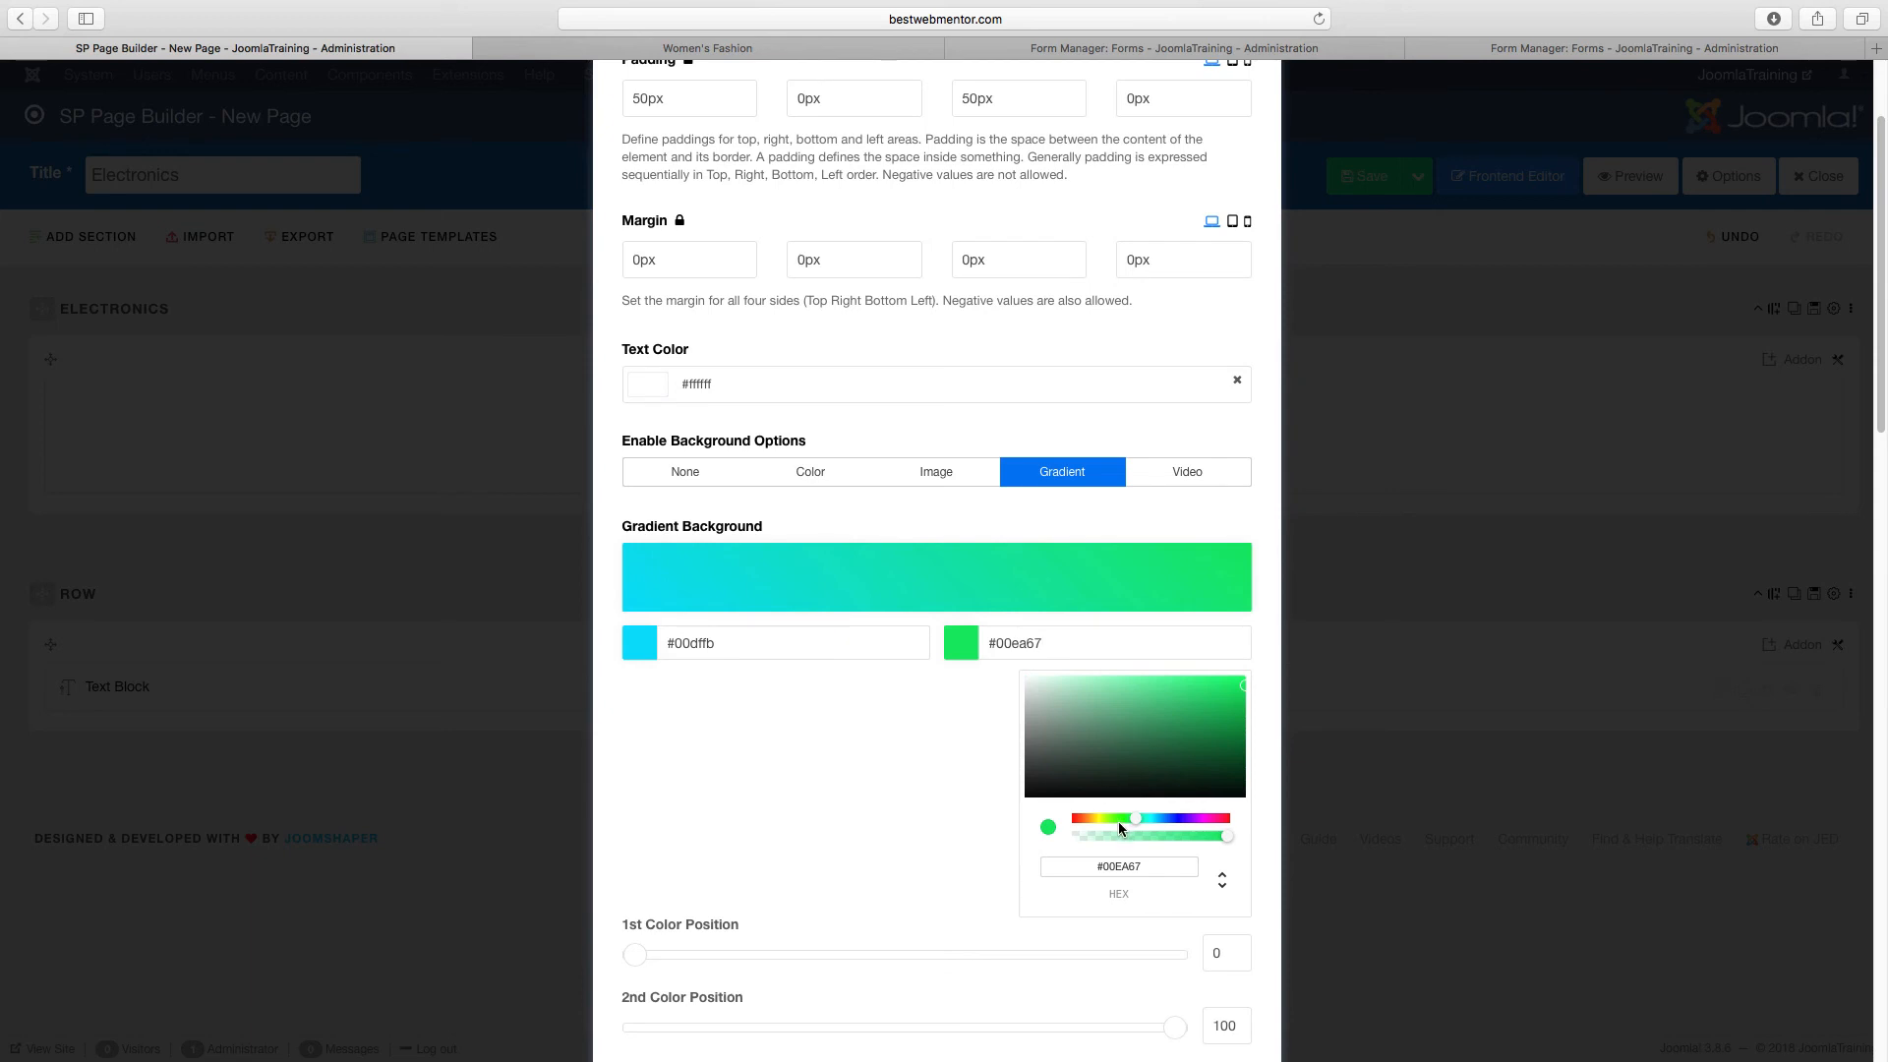
click(1179, 539)
scroll(1001, 679, down, 15)
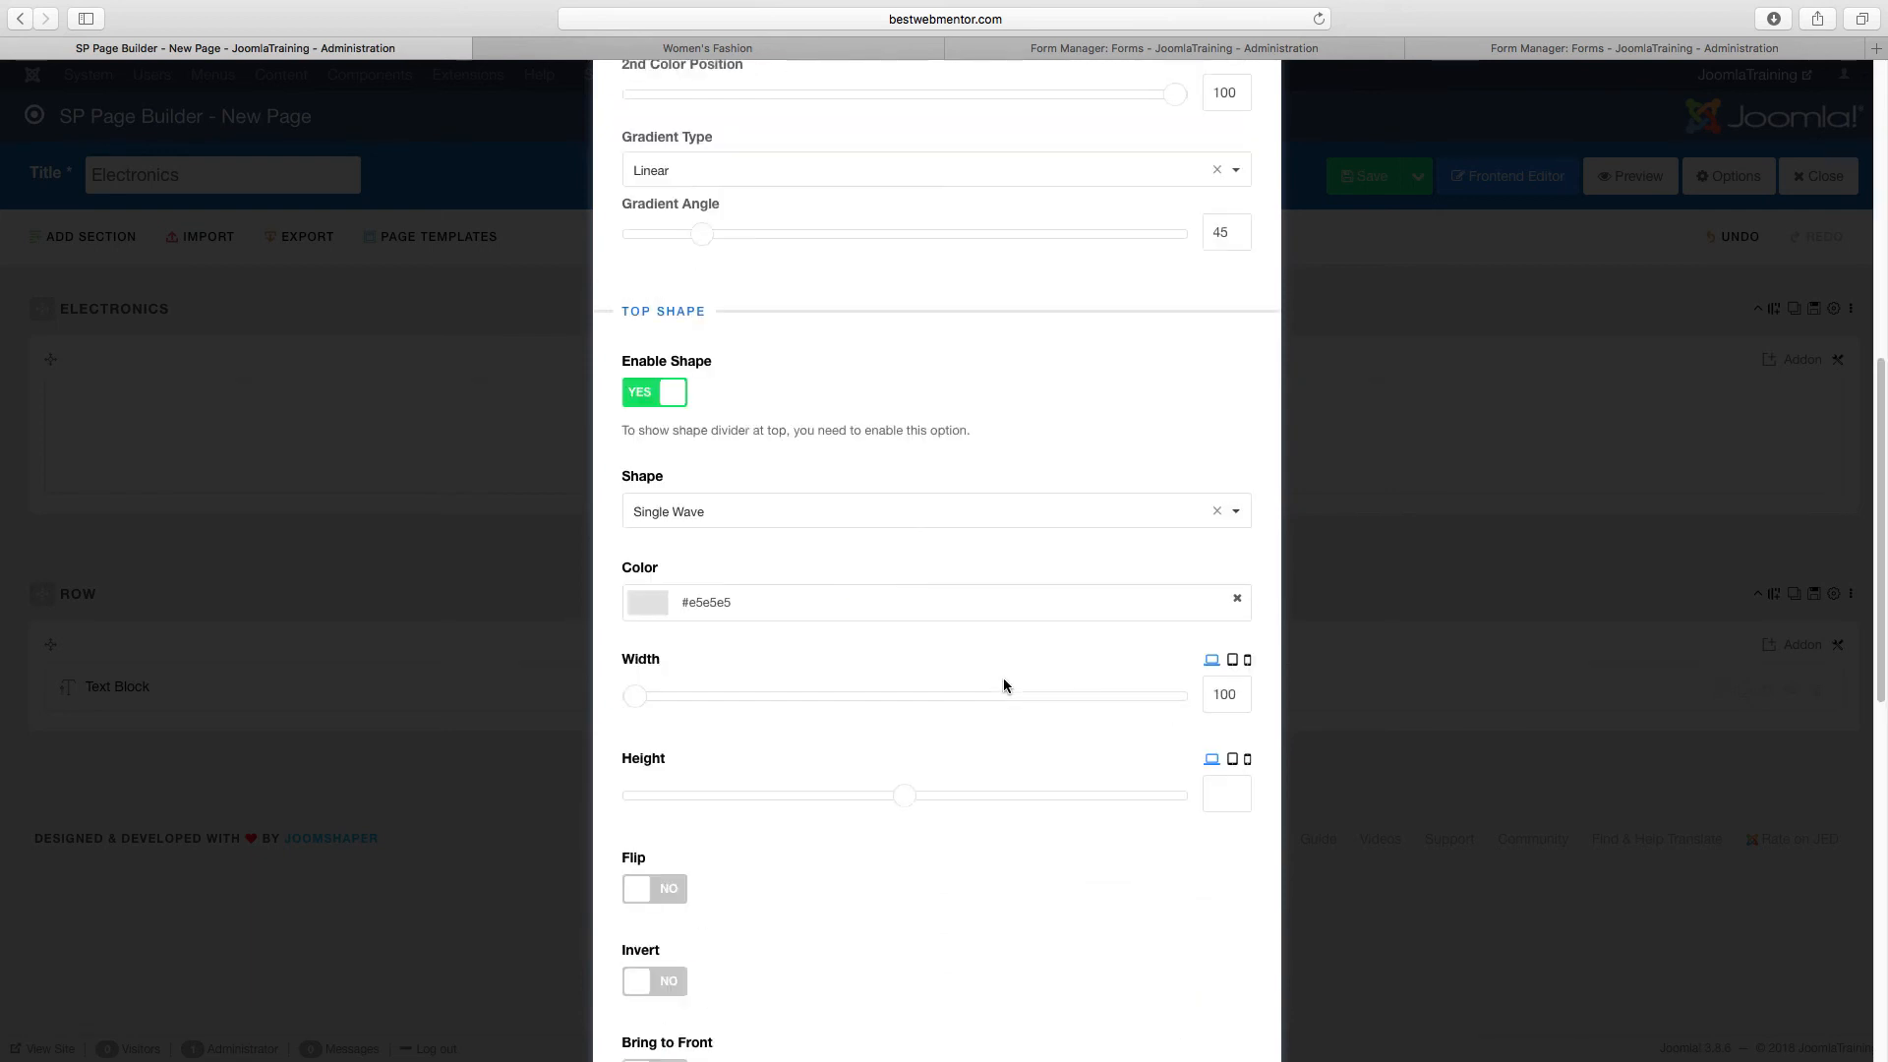
scroll(992, 687, down, 5)
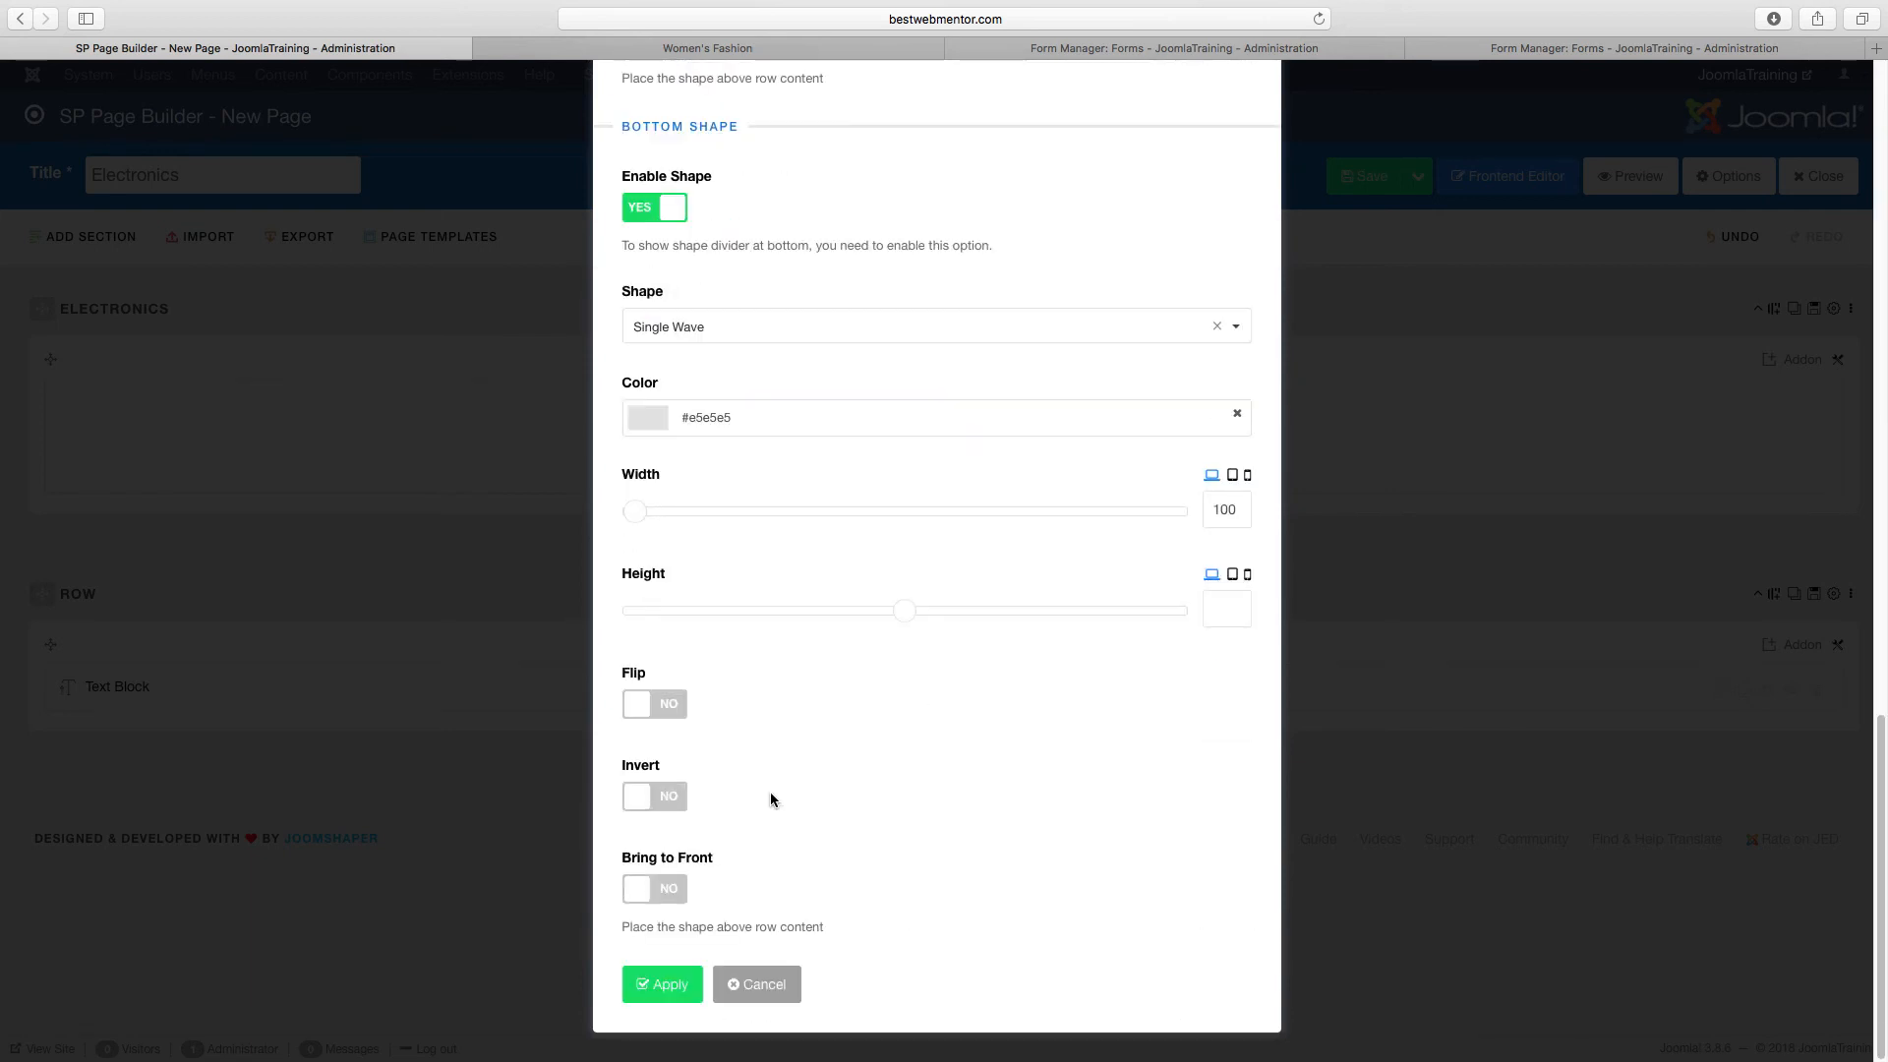
click(677, 985)
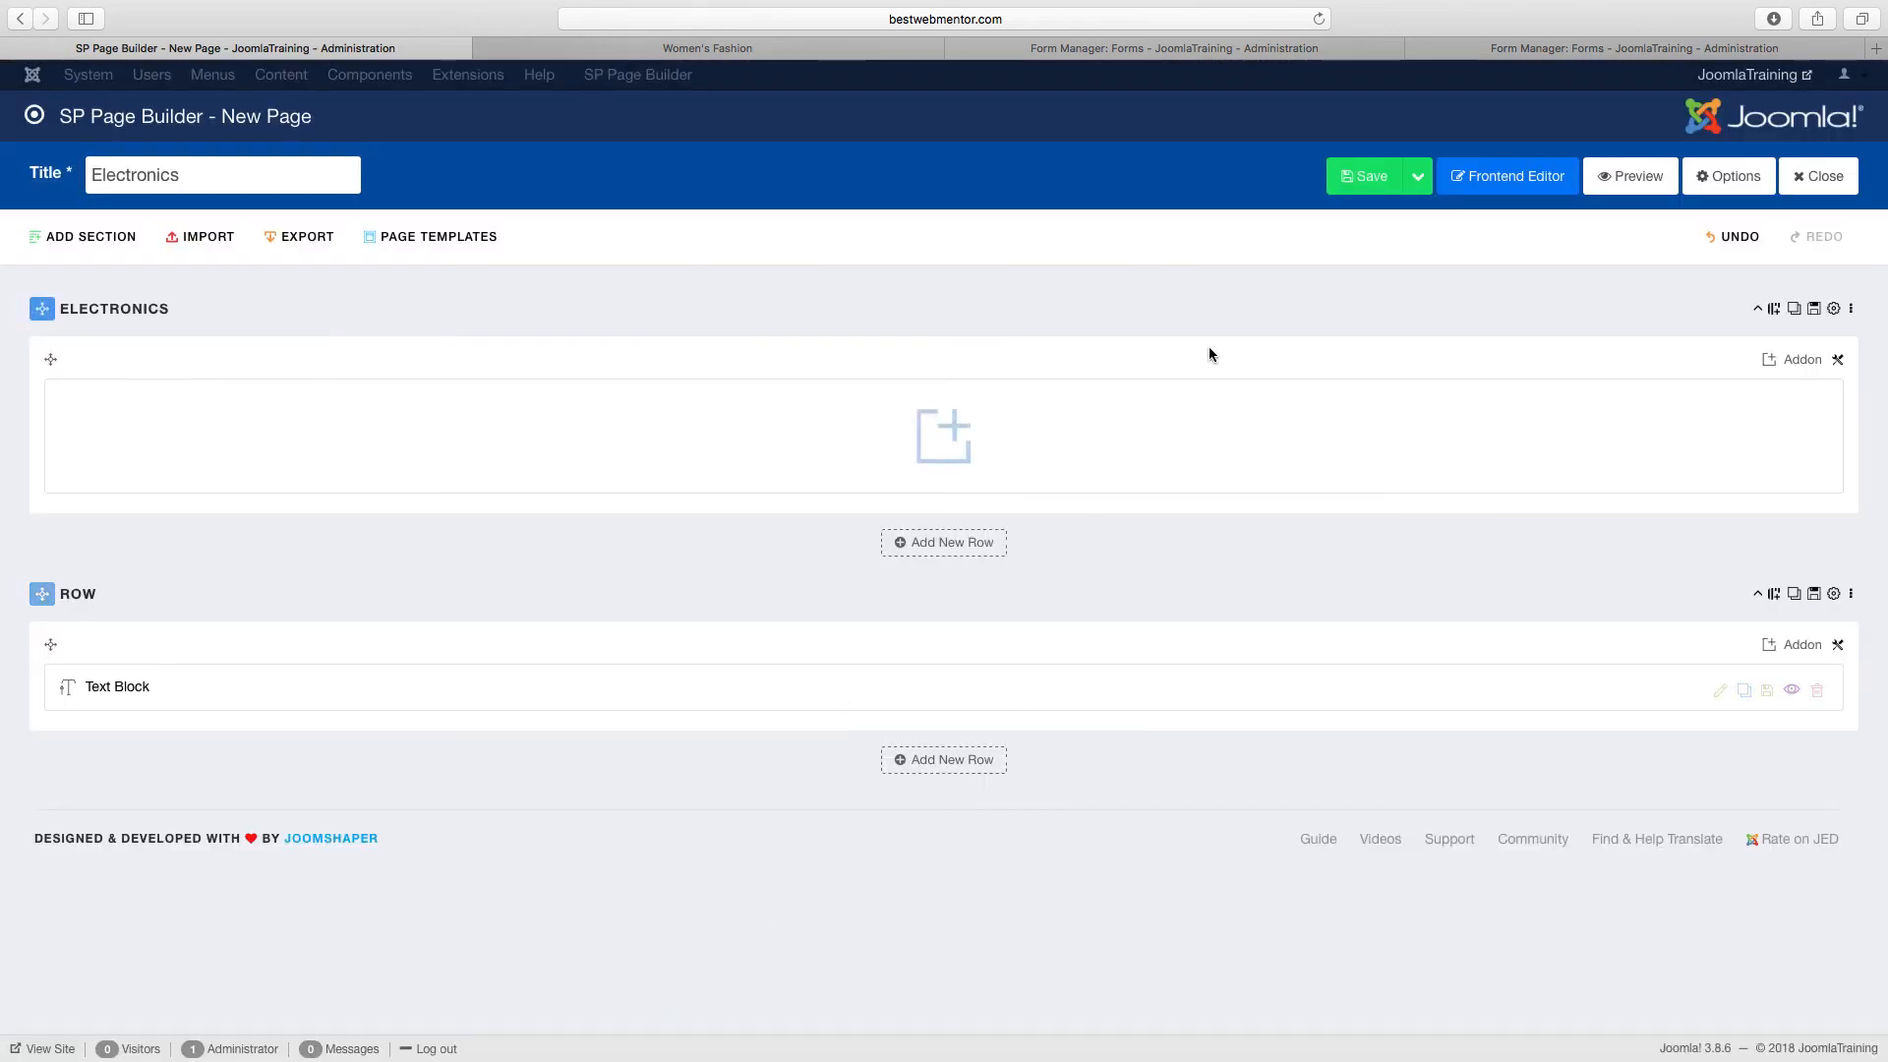
Save the Electronics page and open its front-end preview.
click(1362, 179)
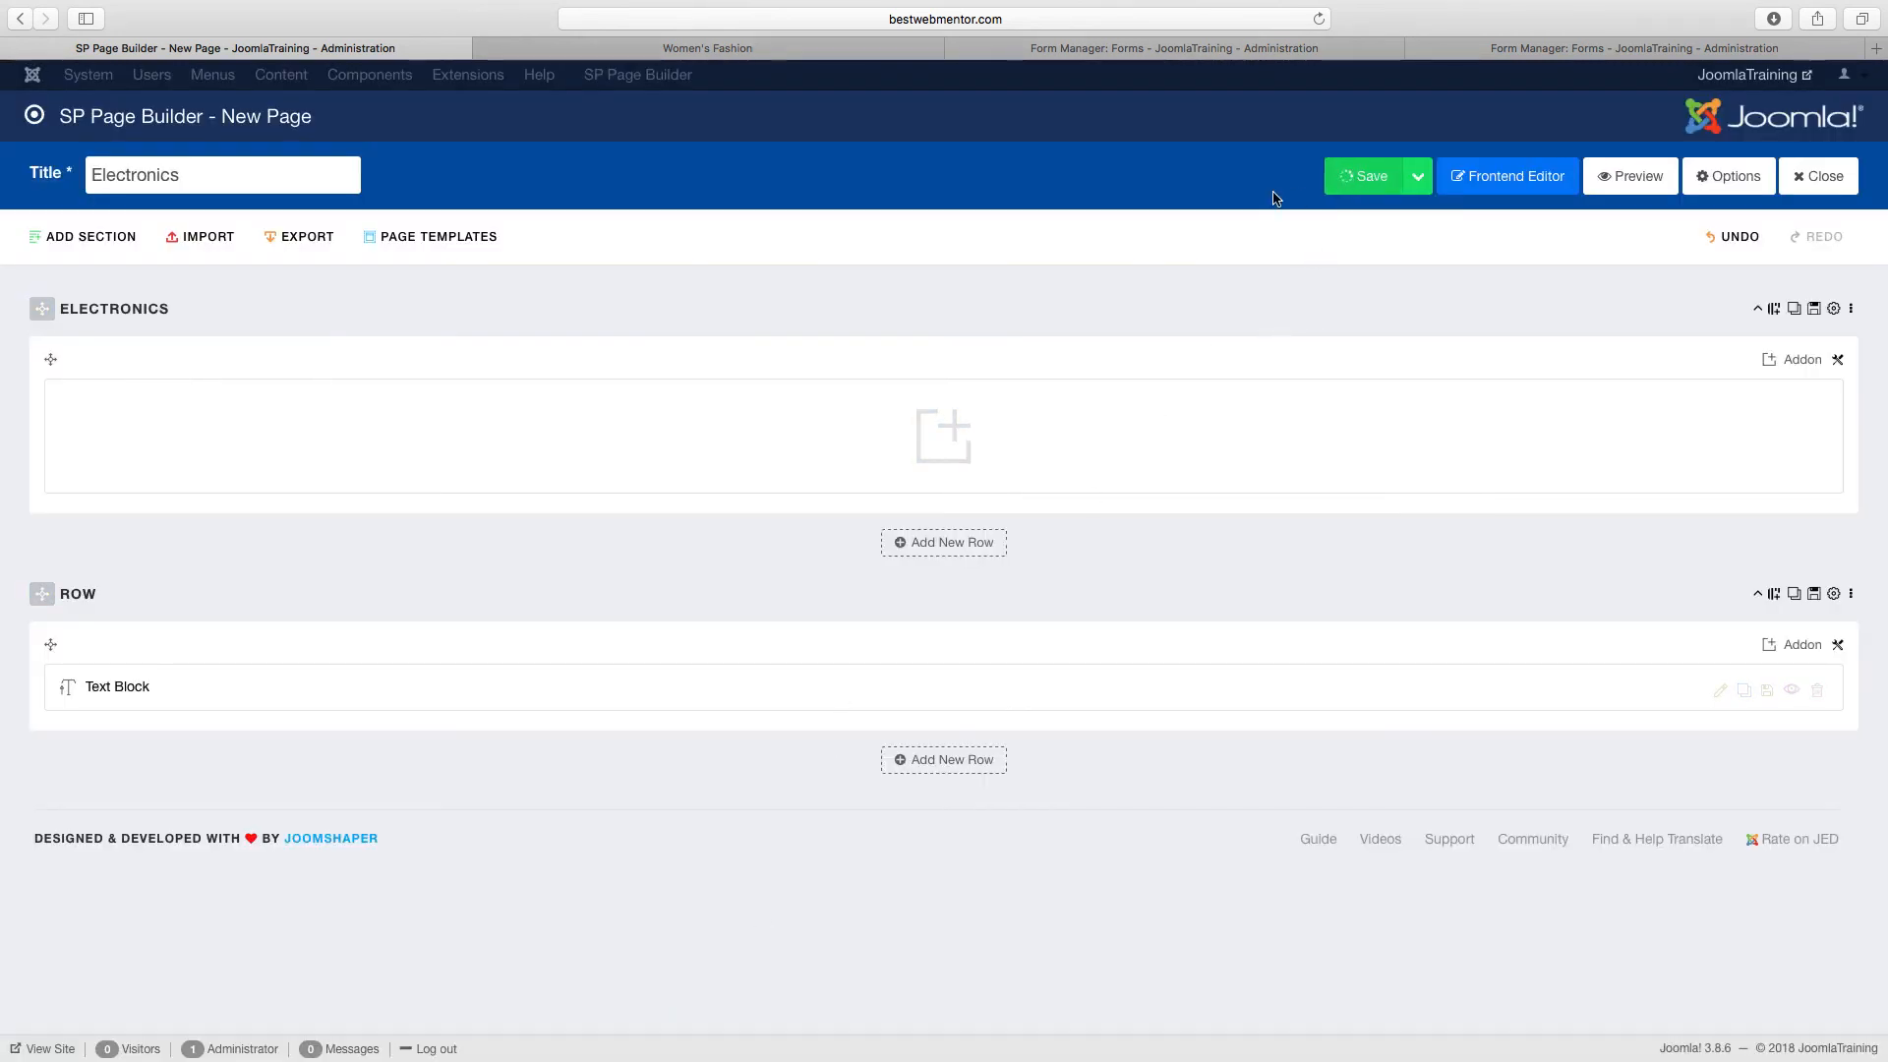
key(ctrl+Tab)
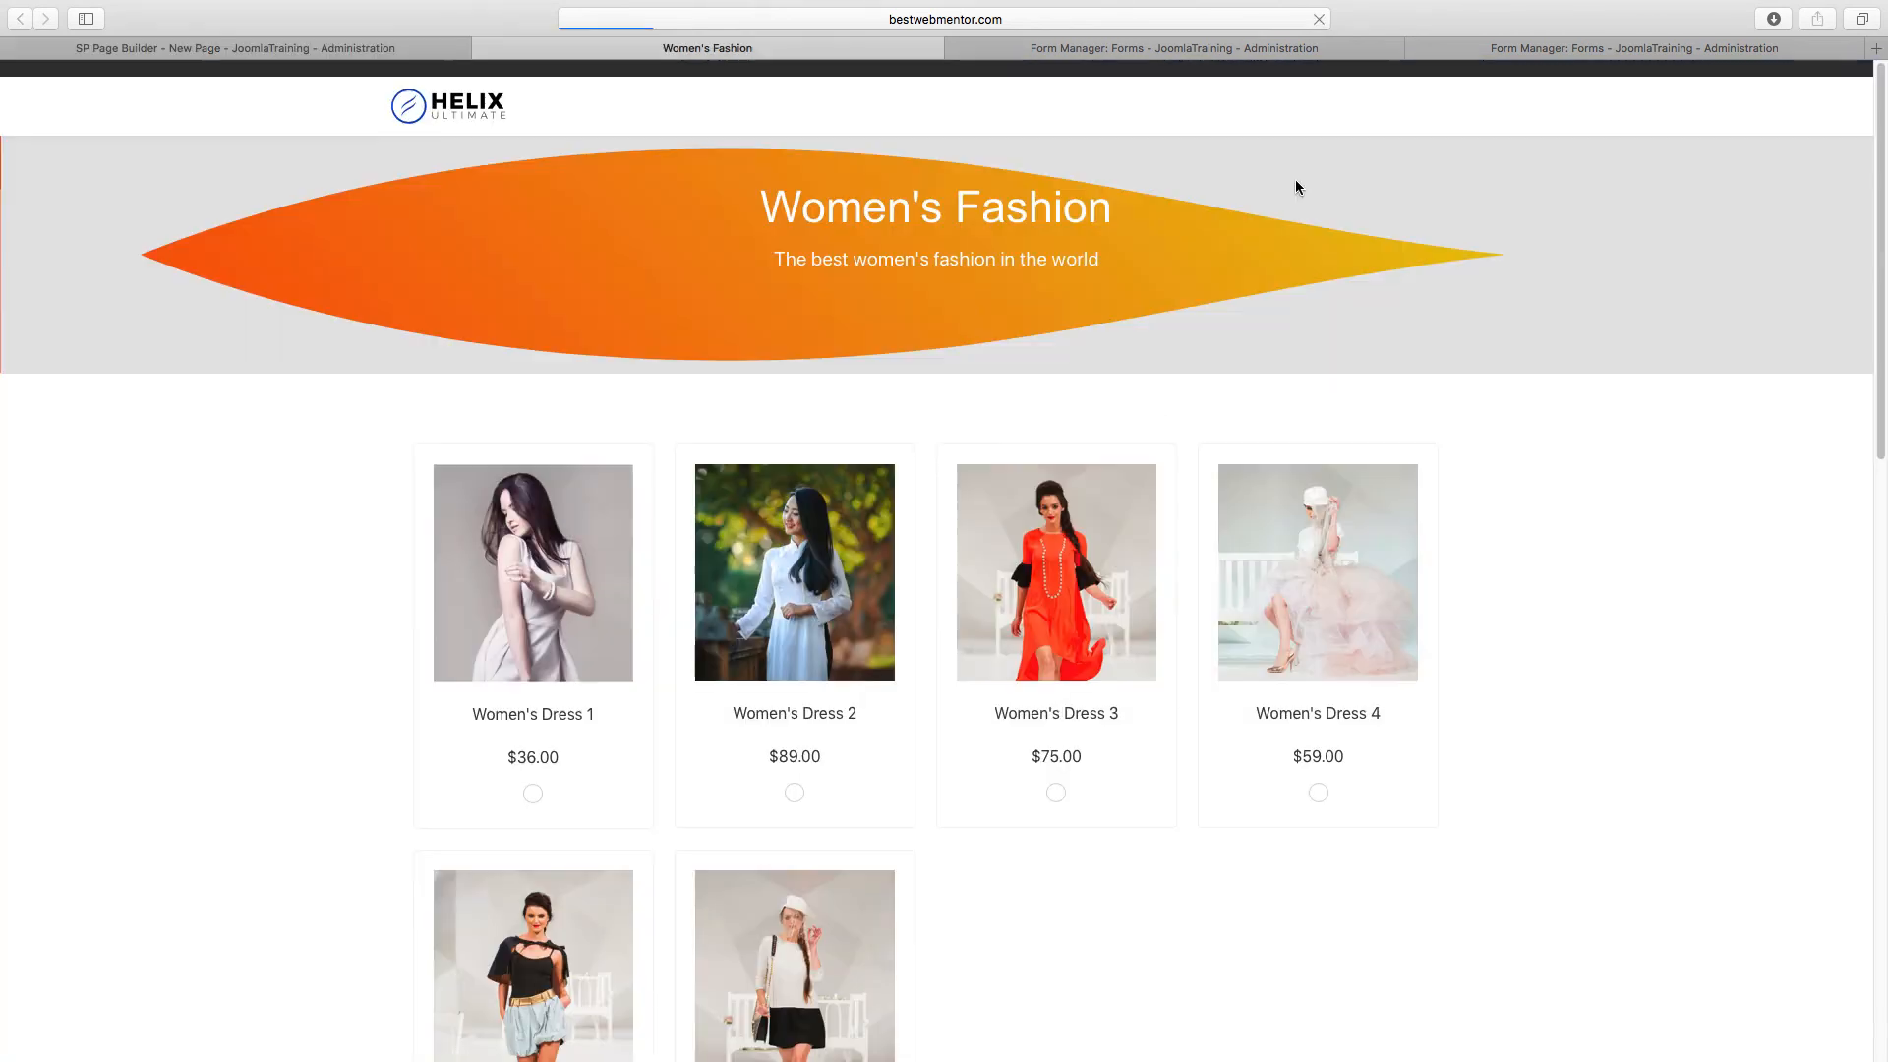
click(386, 41)
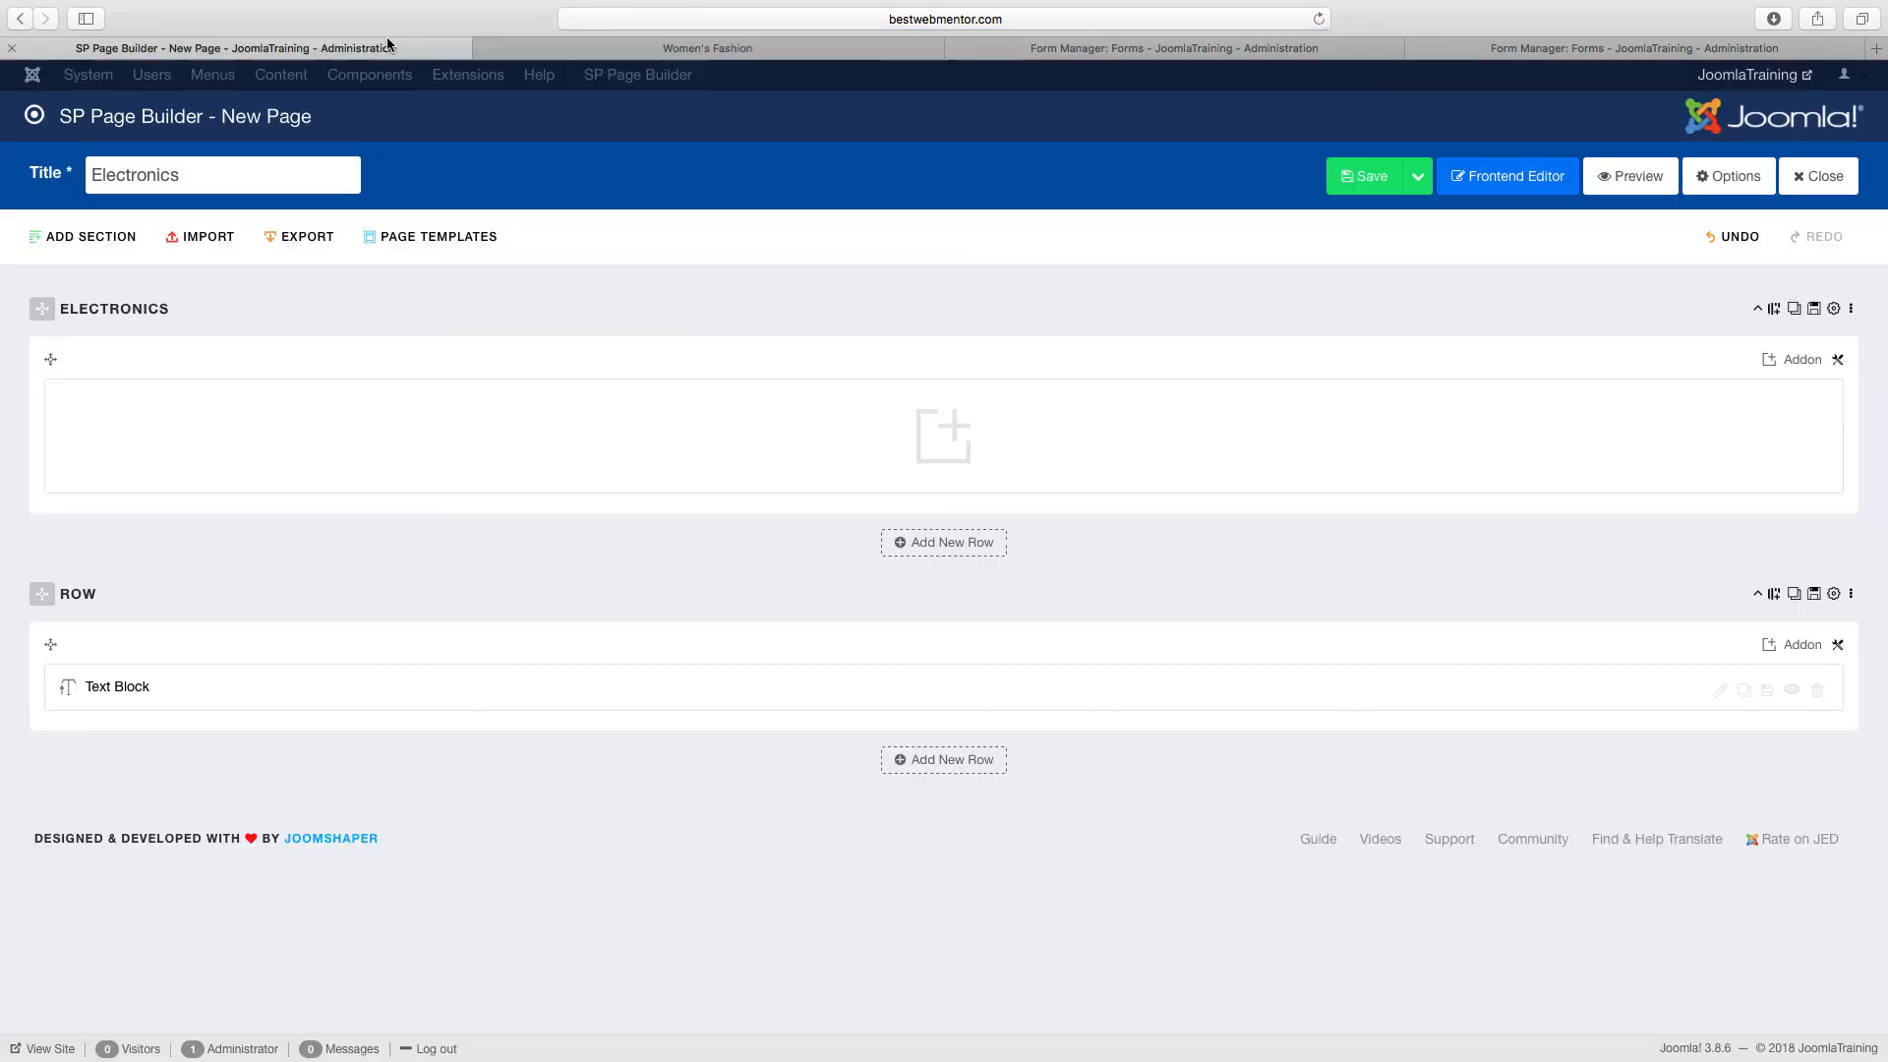
click(1638, 174)
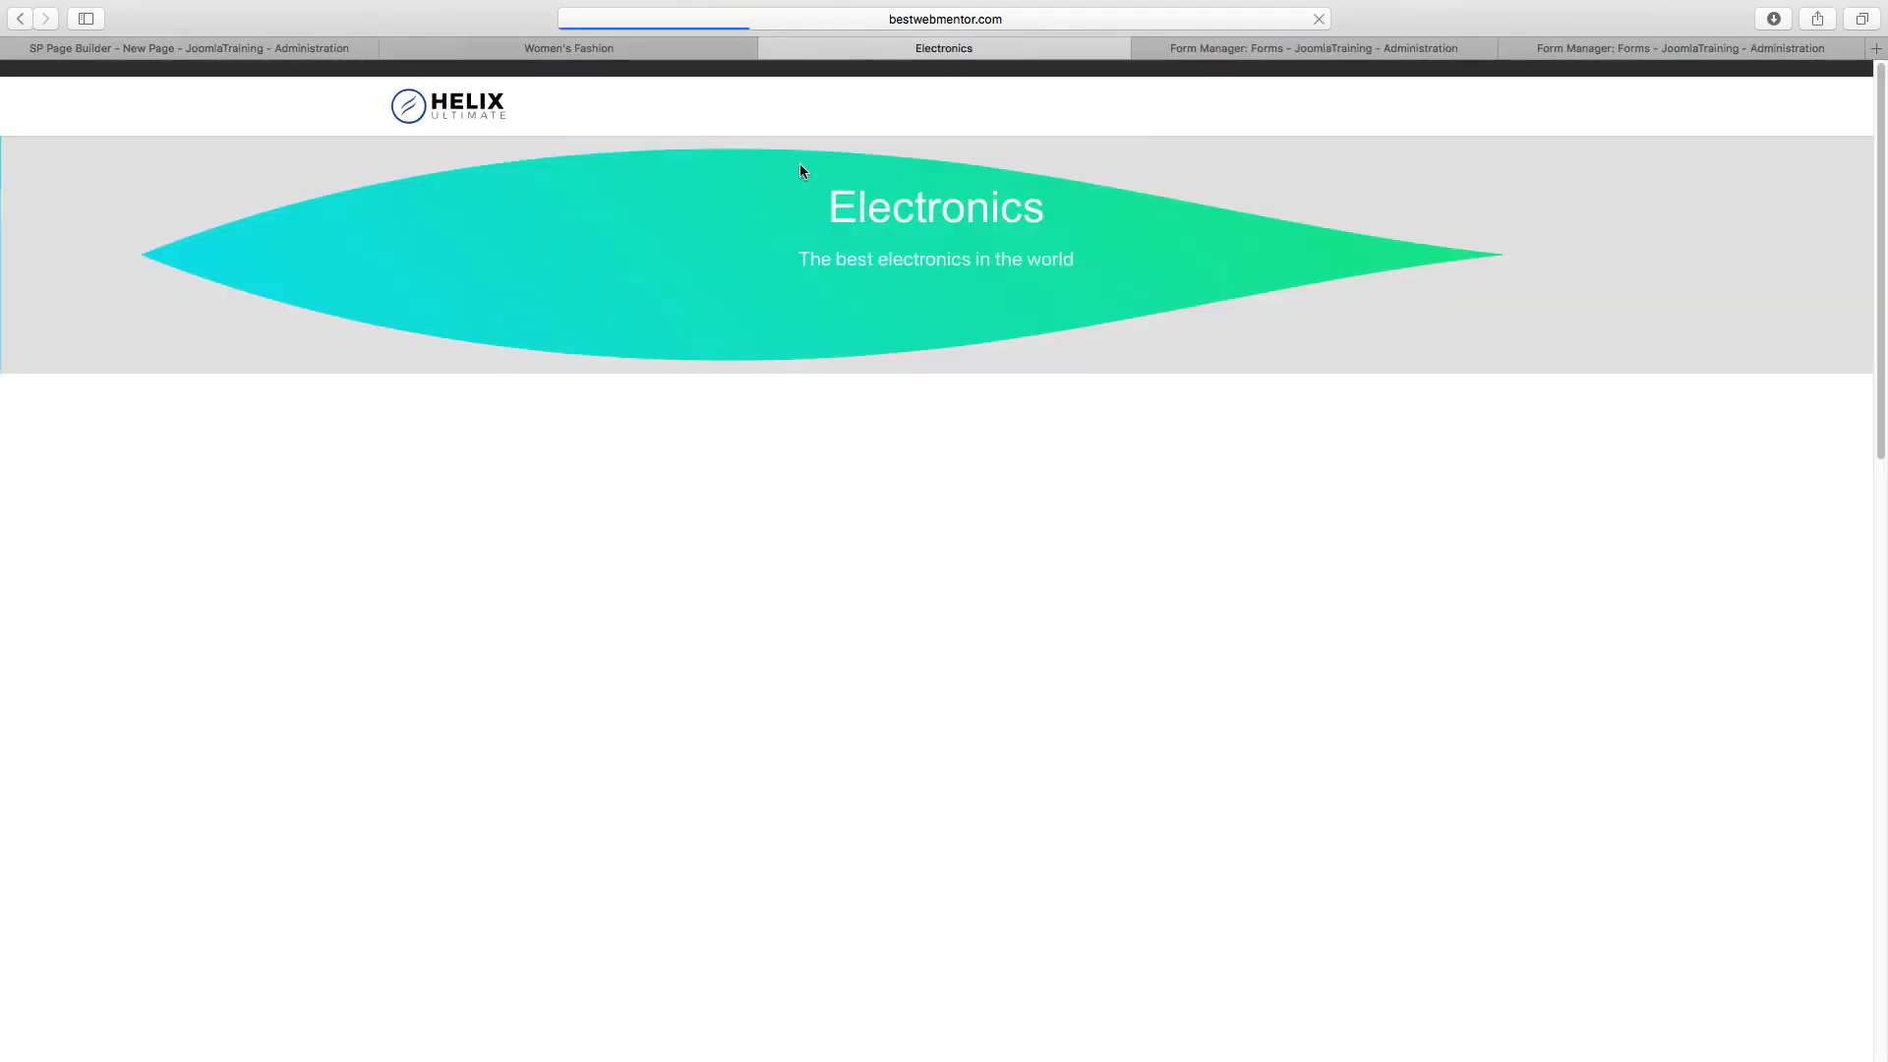